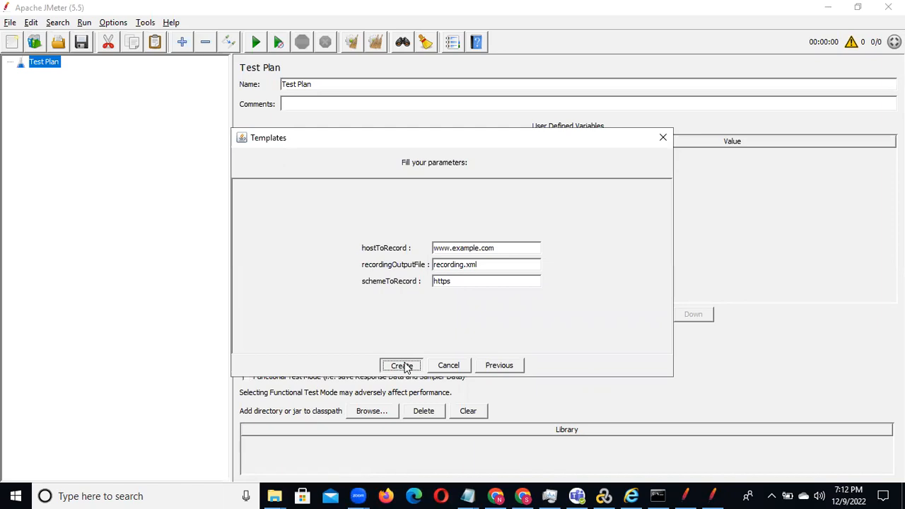
Step: Create the recording test plan from the template and enable its HTTP(S) Test Script Recorder
left_click(401, 365)
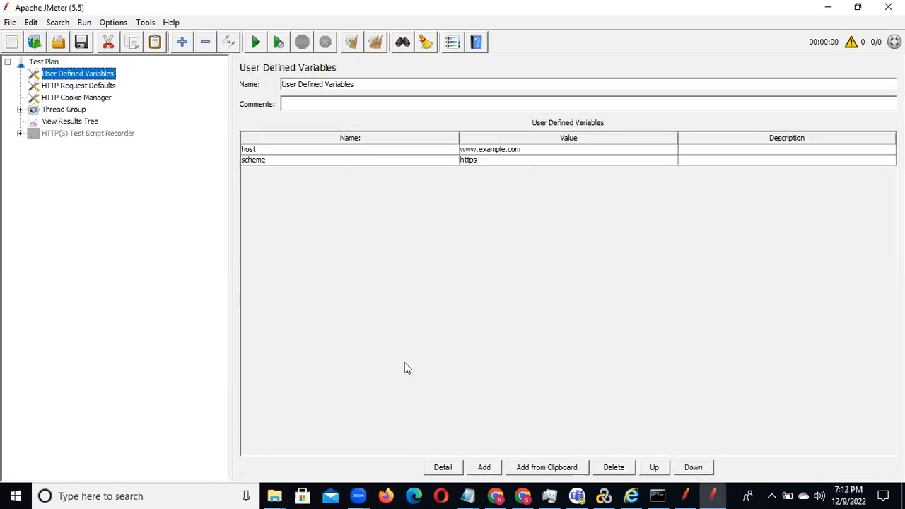
left_click(94, 136)
right_click(95, 136)
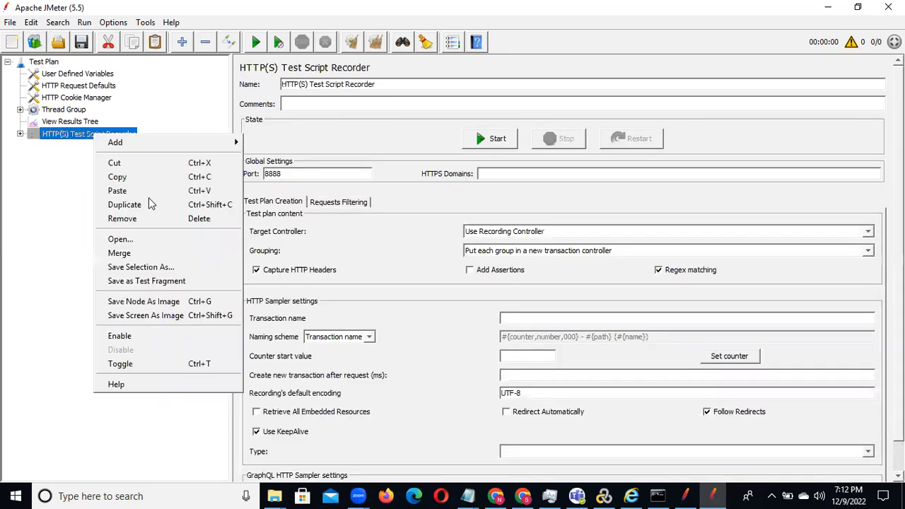
left_click(155, 338)
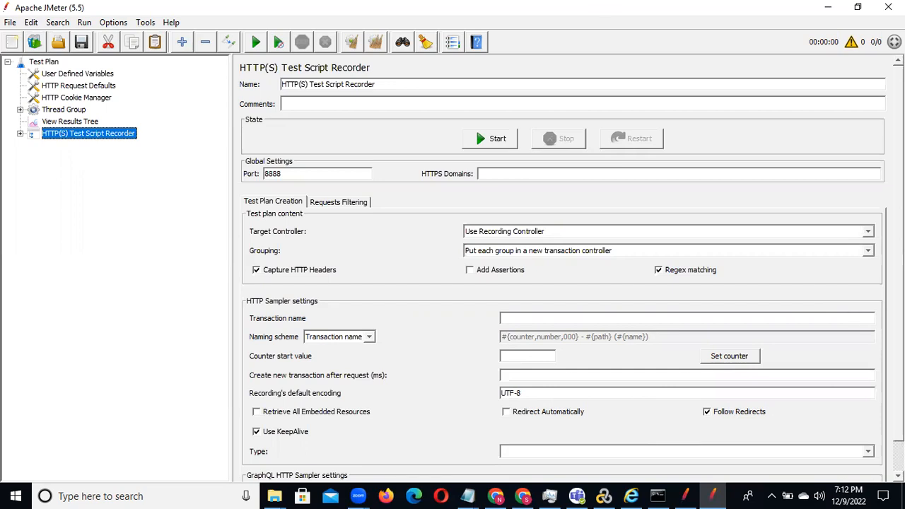
Step: Review the recorder's HTTP sampler settings and type options, and open its request filtering settings
scroll(562, 269, "down", 1)
scroll(572, 268, "down", 3)
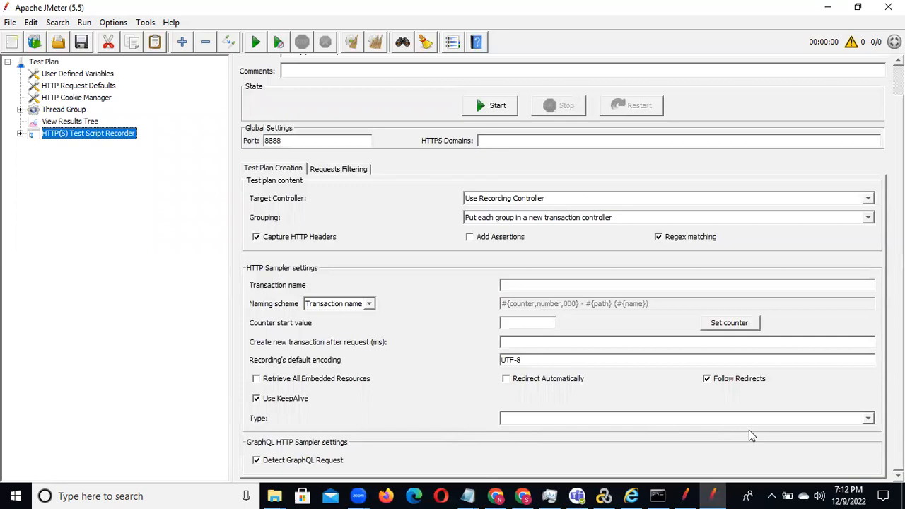
left_click(870, 420)
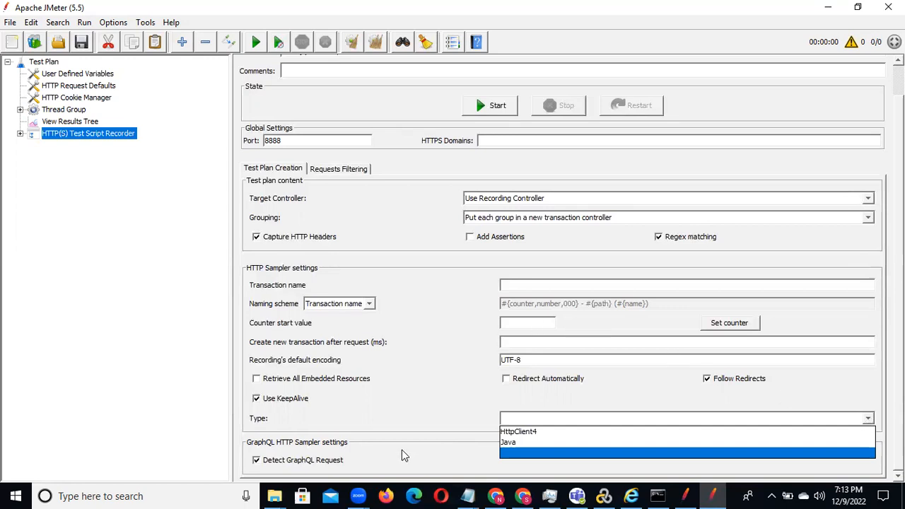
left_click(340, 169)
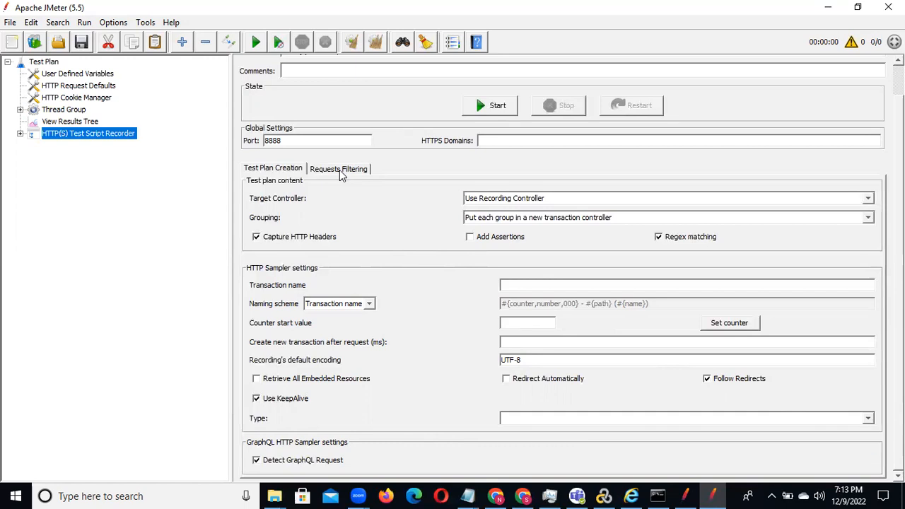
left_click(334, 170)
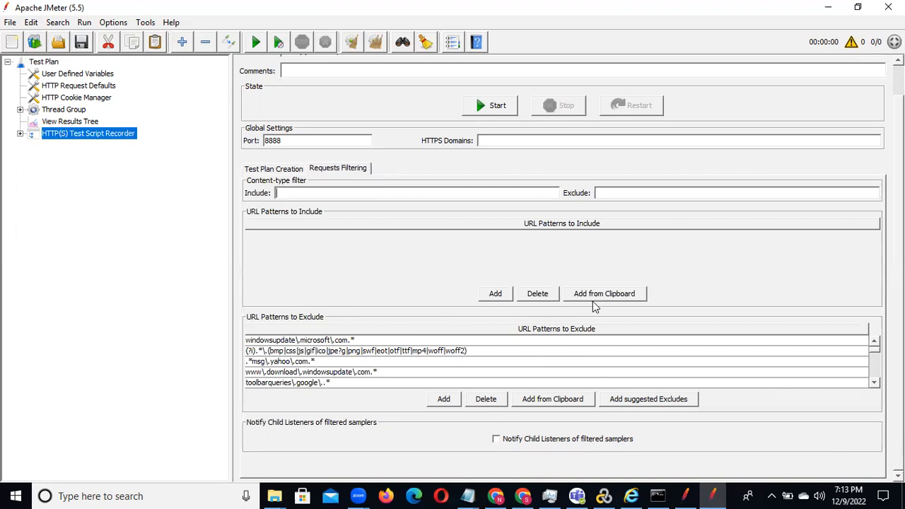
Step: Add the suggested URL exclude patterns and look through the exclusion list
left_click(630, 403)
left_click(875, 382)
left_click(875, 382)
left_click(875, 383)
left_click(876, 383)
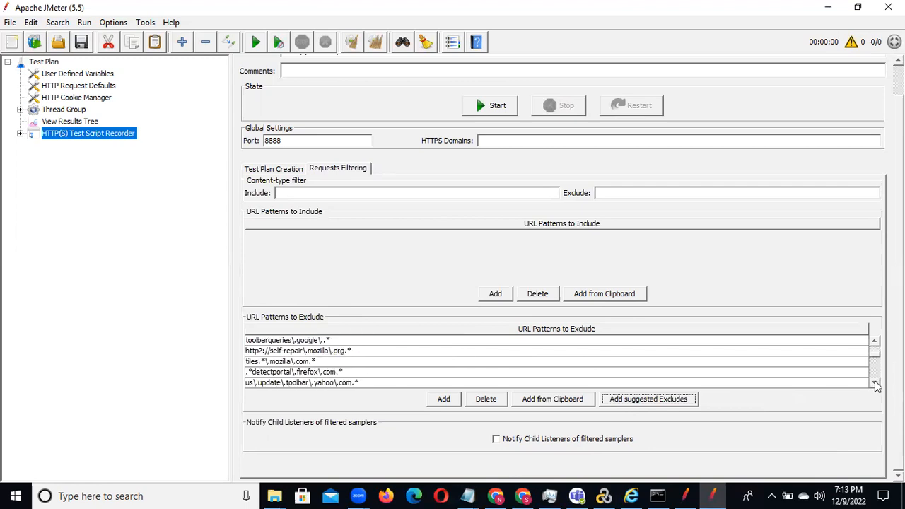
left_click(876, 382)
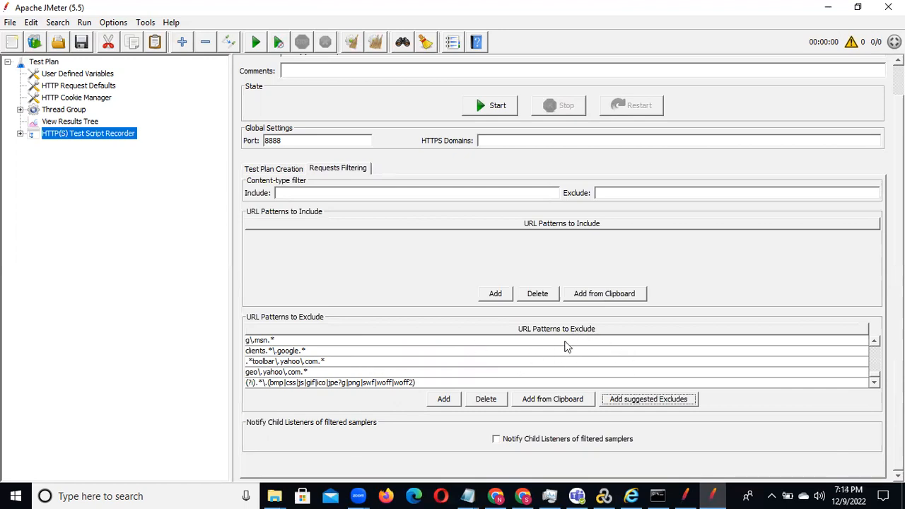
Step: Delete every entry in the URL Patterns to Exclude list and add only the suggested excludes
left_click(346, 363)
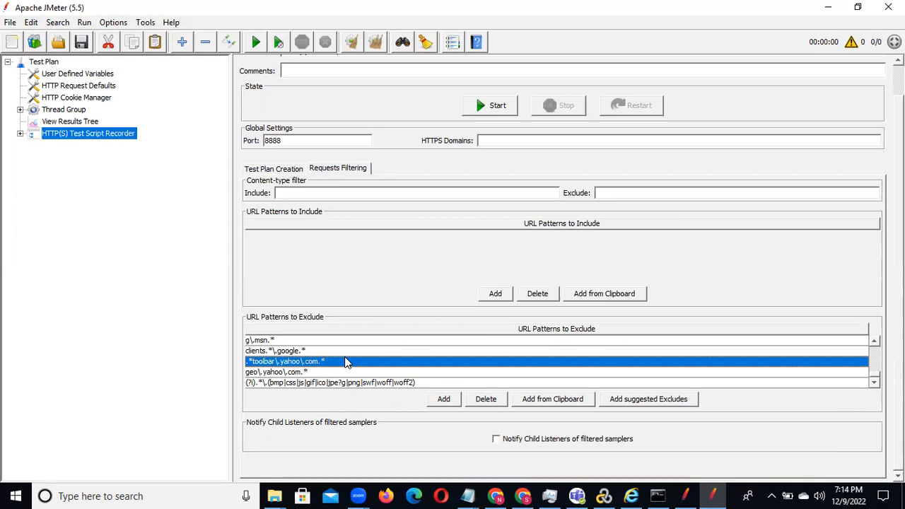
double_click(342, 342)
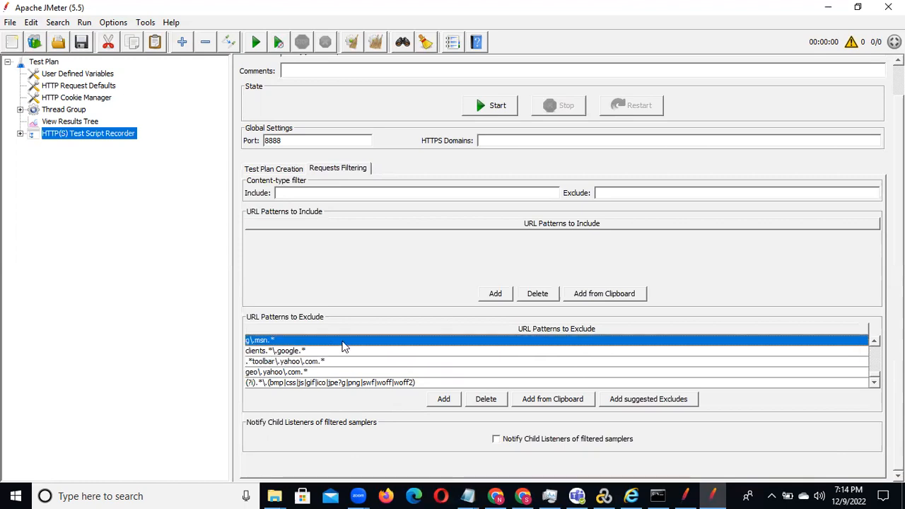
key("shift+Down")
key("shift+Down")
key("shift+Down")
key("shift+Down")
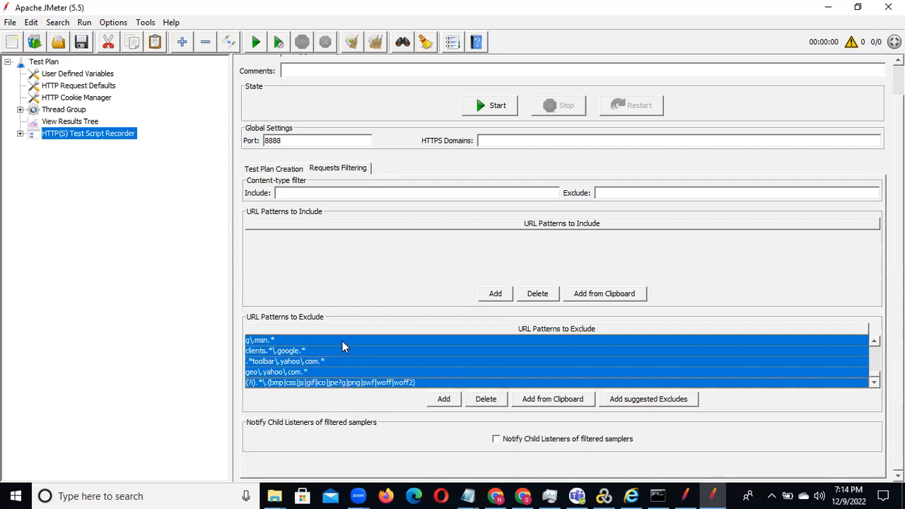
left_click(537, 294)
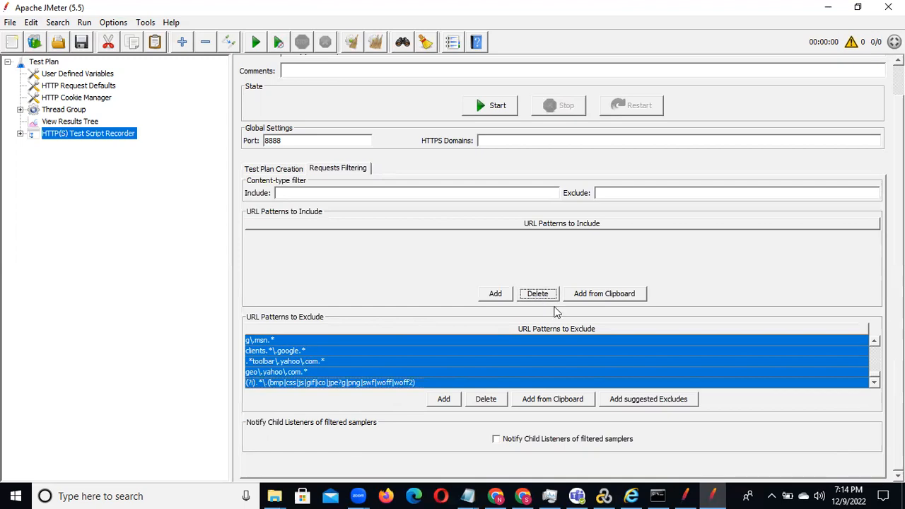
left_click(484, 405)
left_click(482, 404)
left_click(482, 403)
left_click(483, 404)
left_click(482, 403)
left_click(482, 403)
left_click(482, 403)
left_click(483, 403)
left_click(482, 403)
left_click(483, 403)
left_click(483, 403)
left_click(483, 403)
left_click(482, 403)
left_click(483, 403)
left_click(483, 403)
left_click(483, 403)
left_click(483, 403)
left_click(483, 403)
left_click(483, 403)
left_click(483, 403)
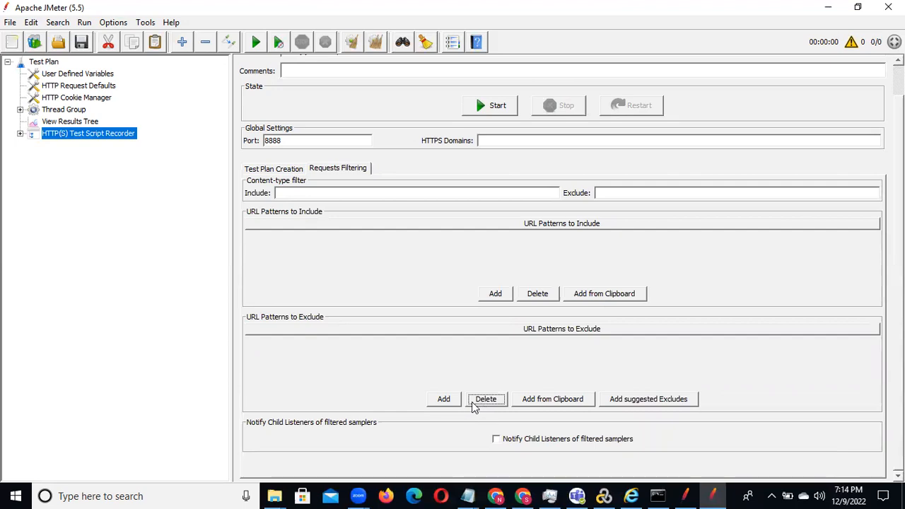
left_click(644, 400)
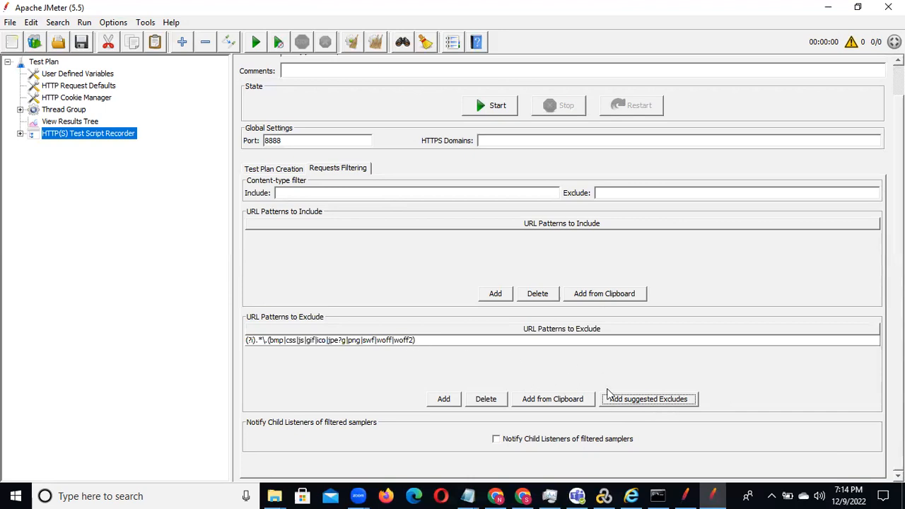
left_click(444, 399)
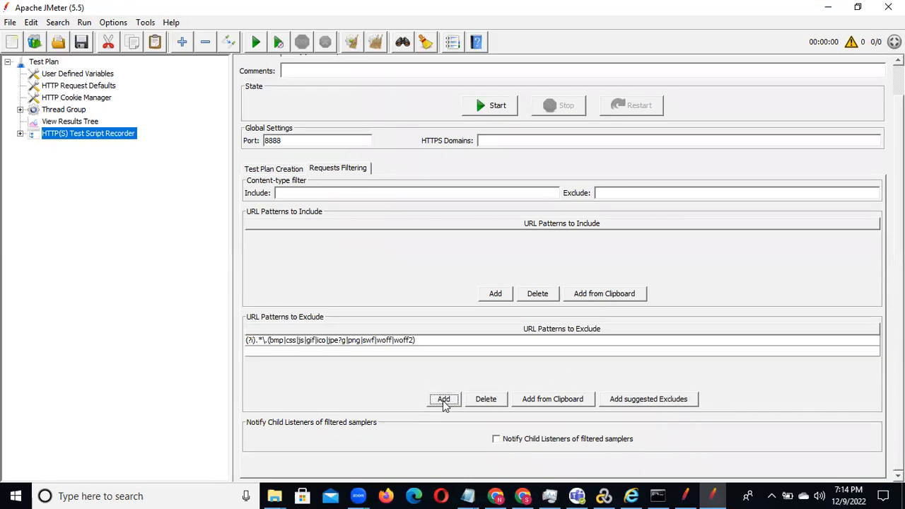
double_click(271, 350)
type("gooo")
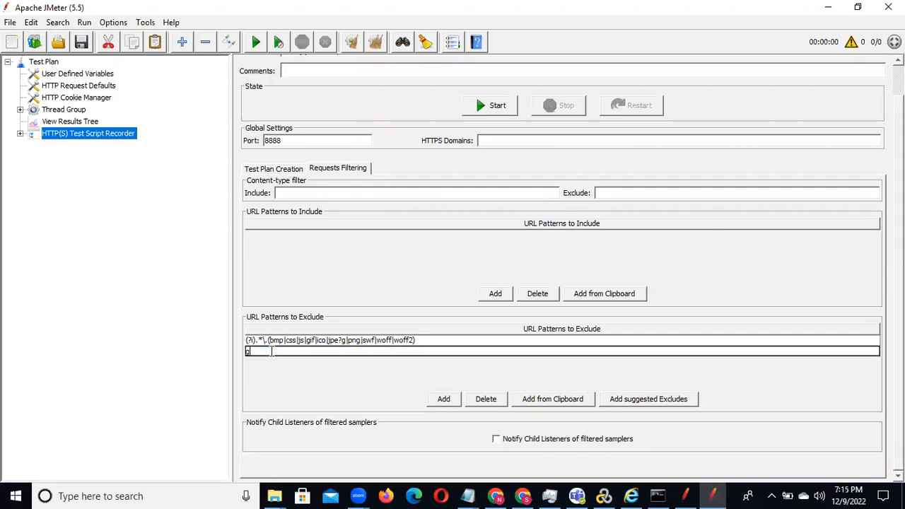
key("BackSpace")
key("BackSpace")
key("BackSpace")
key("BackSpace")
left_click(485, 400)
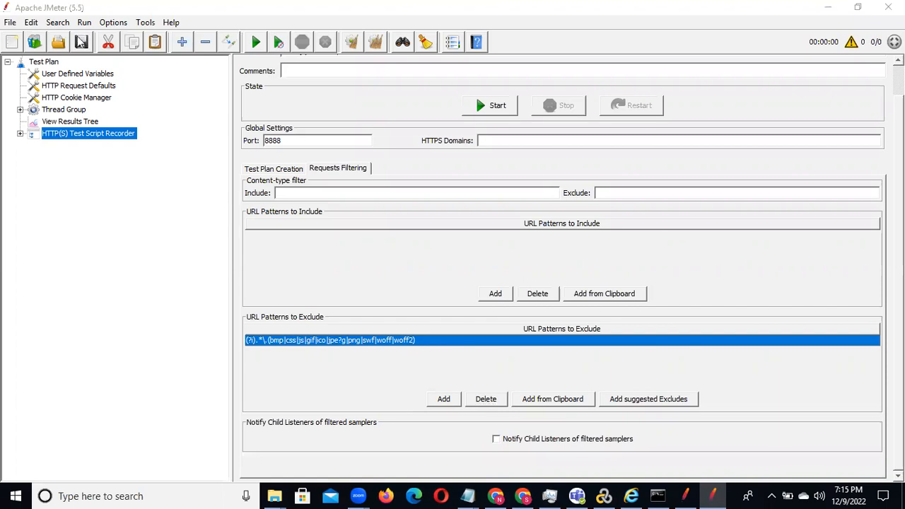
Step: Save the test plan as ZerobankAccount.jmx in the Downloads folder
left_click(81, 41)
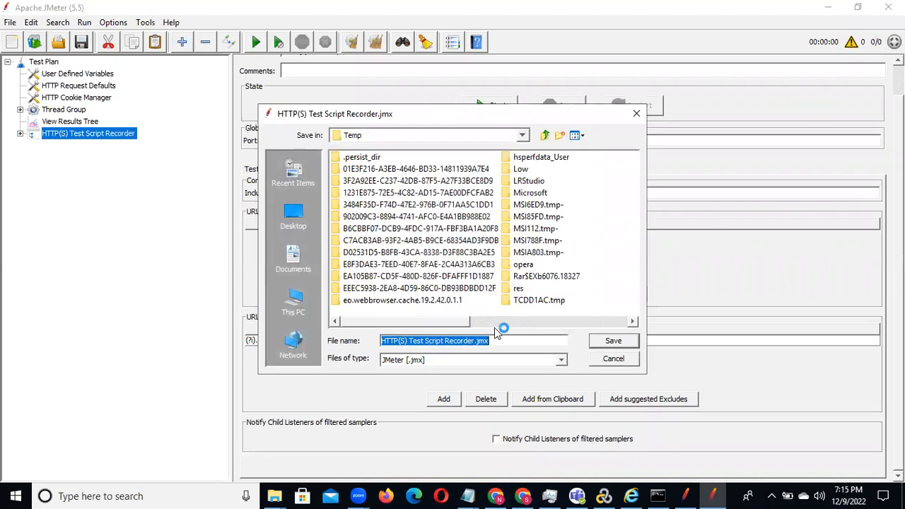
left_click(521, 136)
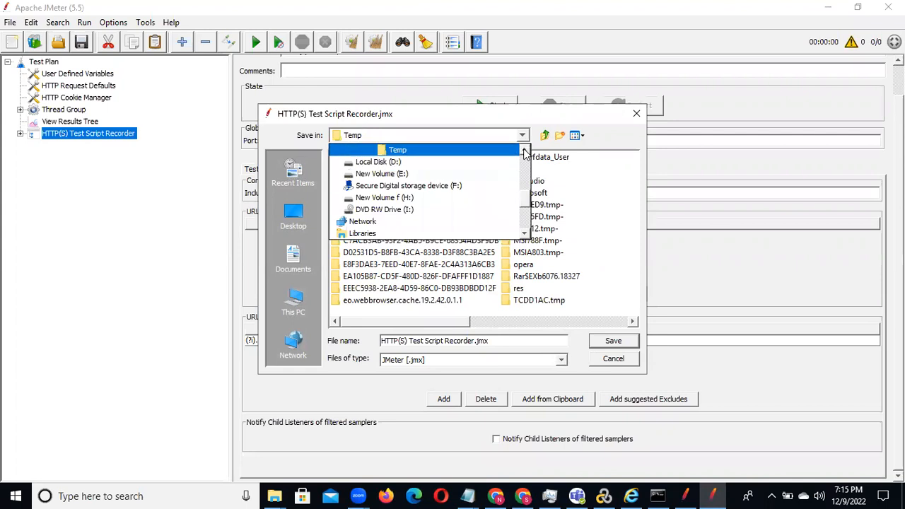
scroll(525, 153, "up", 1)
scroll(525, 153, "up", 4)
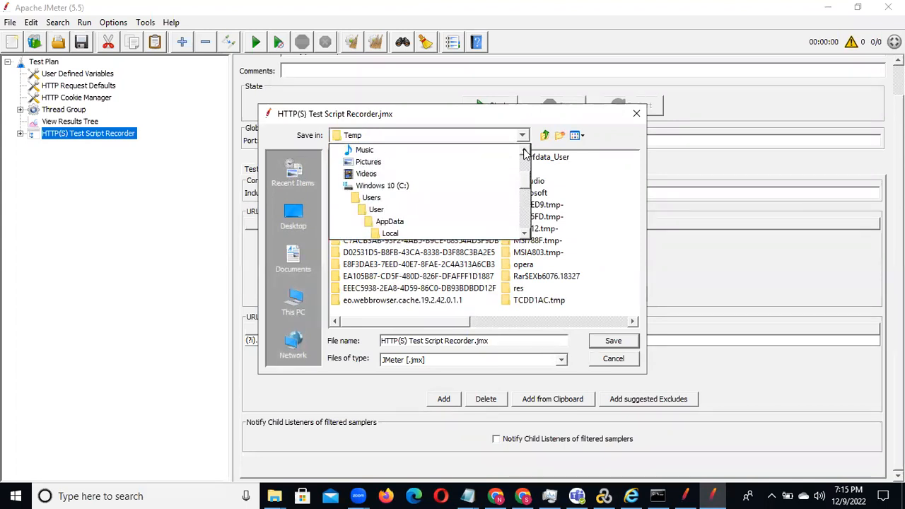
left_click(402, 198)
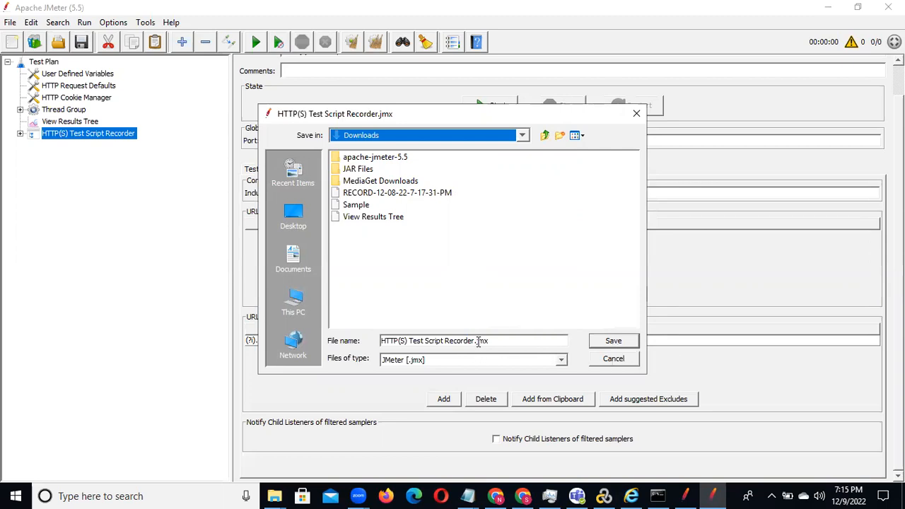
left_click_drag(475, 341, 368, 342)
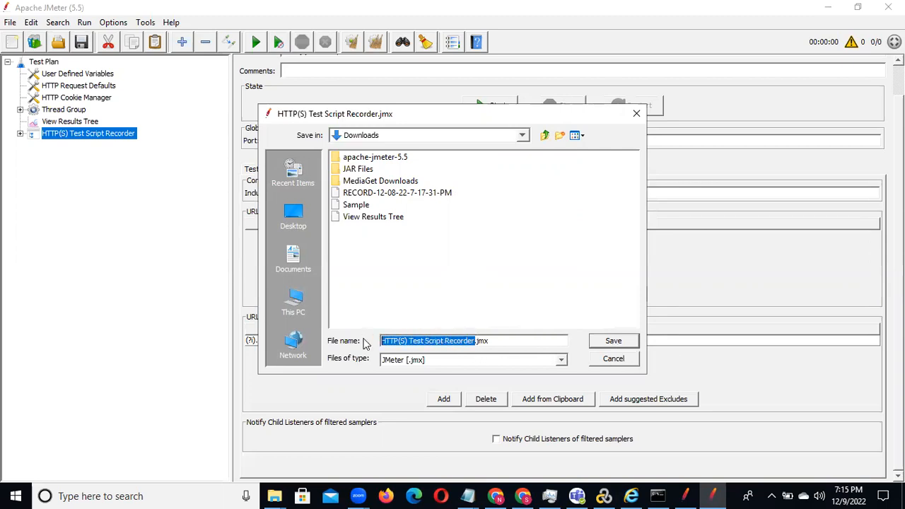
type("ZerobankAccou")
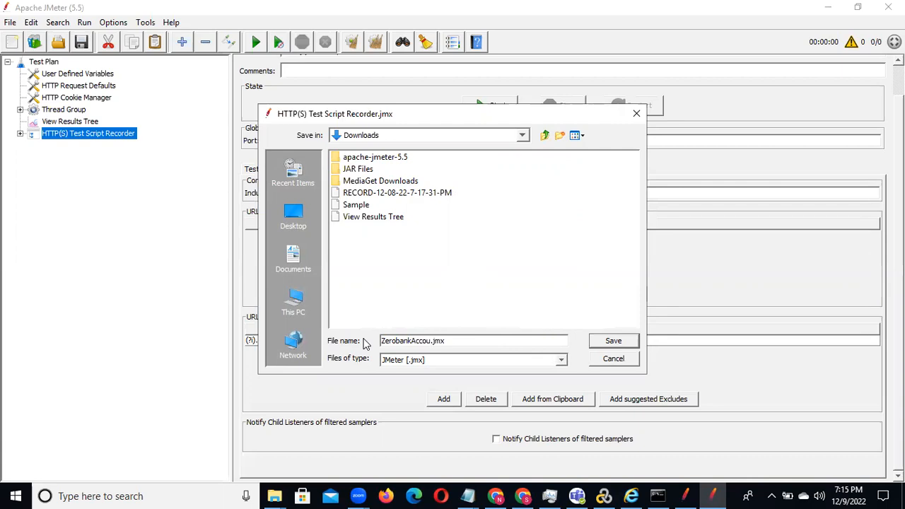
type("nt")
left_click(614, 342)
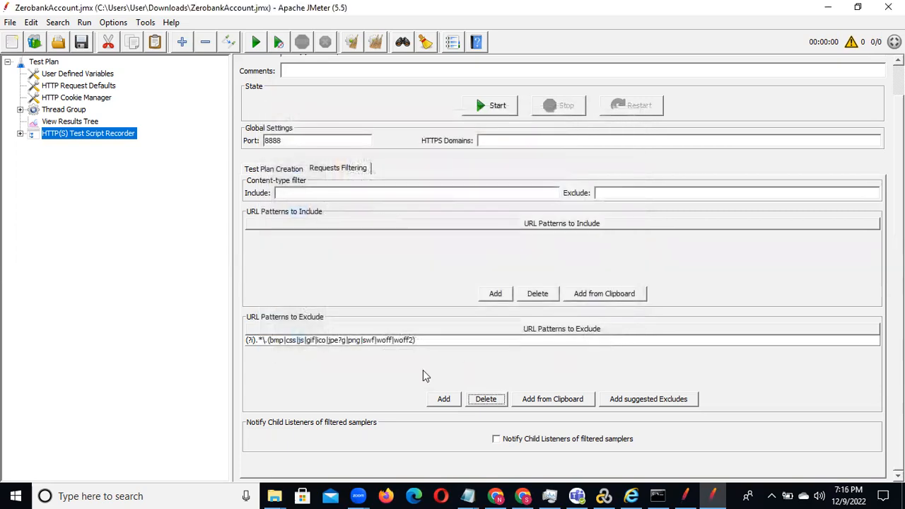
Step: Set the script recorder's target controller to Test Plan > Thread Group > Recording Controller
left_click(268, 174)
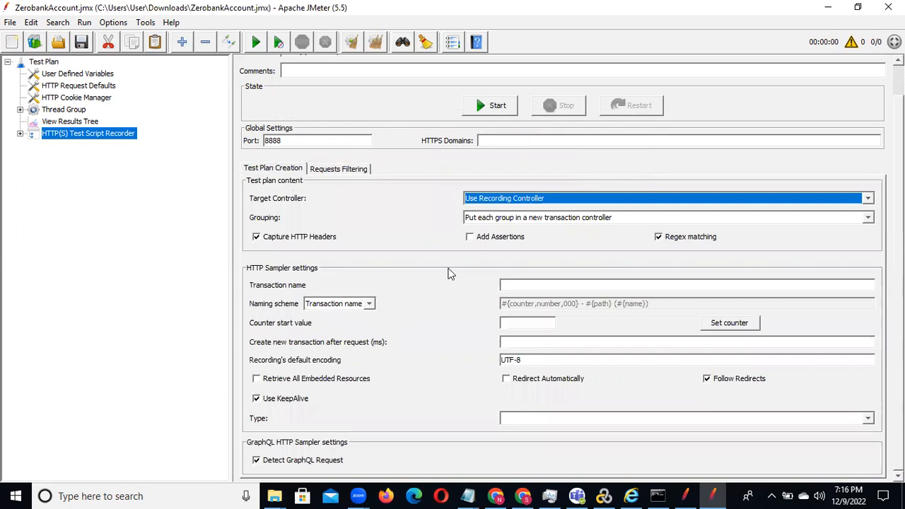
left_click(21, 111)
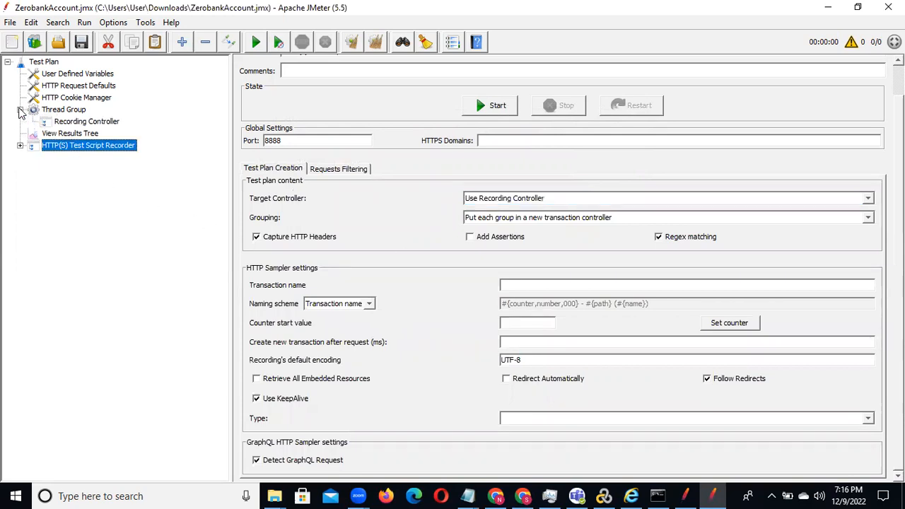
left_click(85, 122)
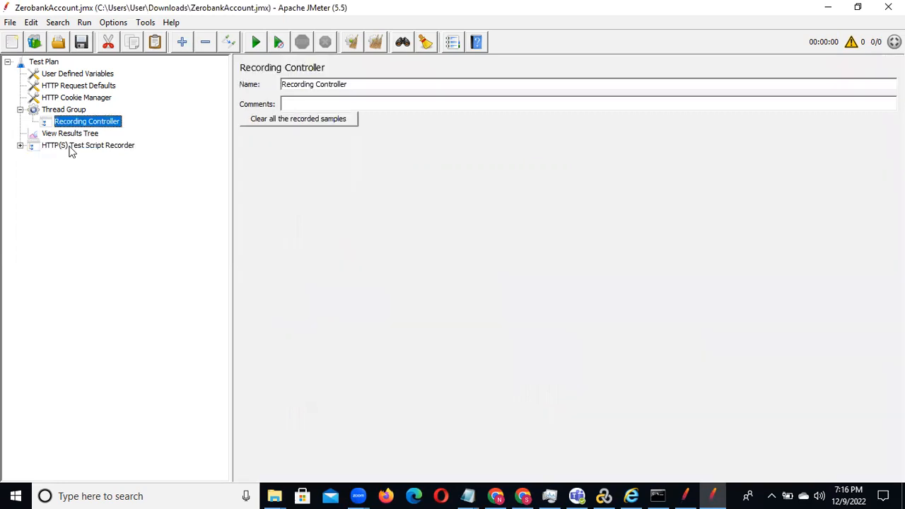
left_click(71, 146)
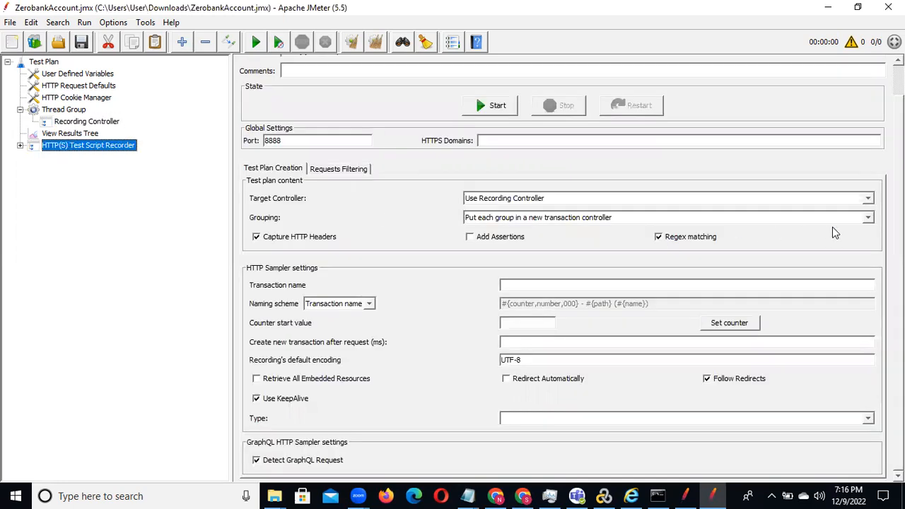
left_click(869, 200)
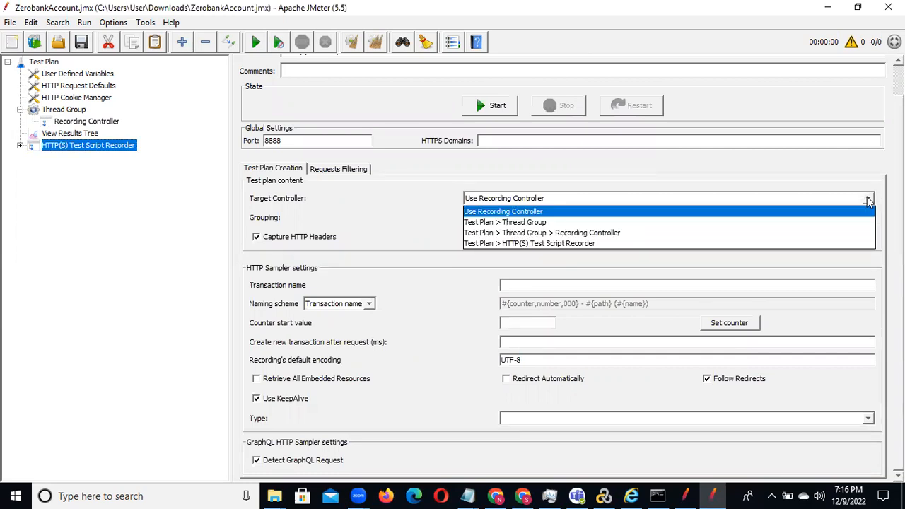
left_click(673, 237)
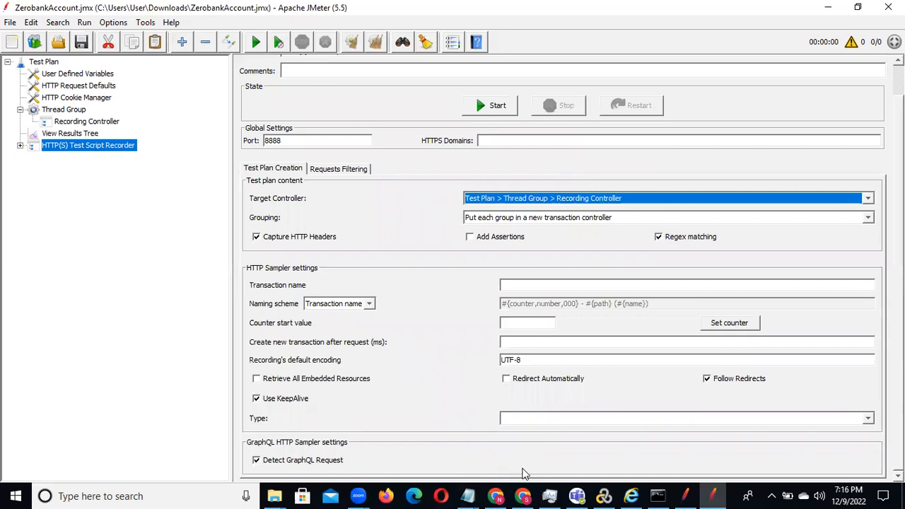
Step: Switch to Google Chrome and open a new tab
left_click(524, 496)
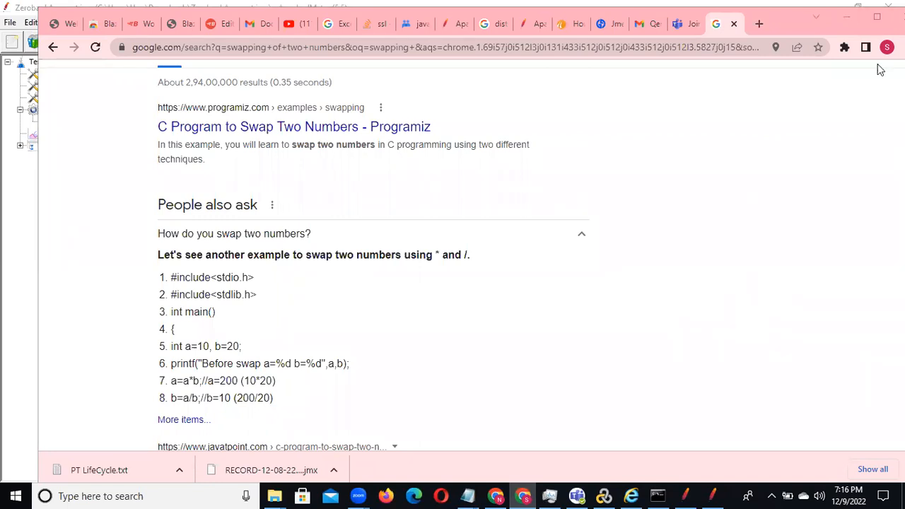
left_click(759, 24)
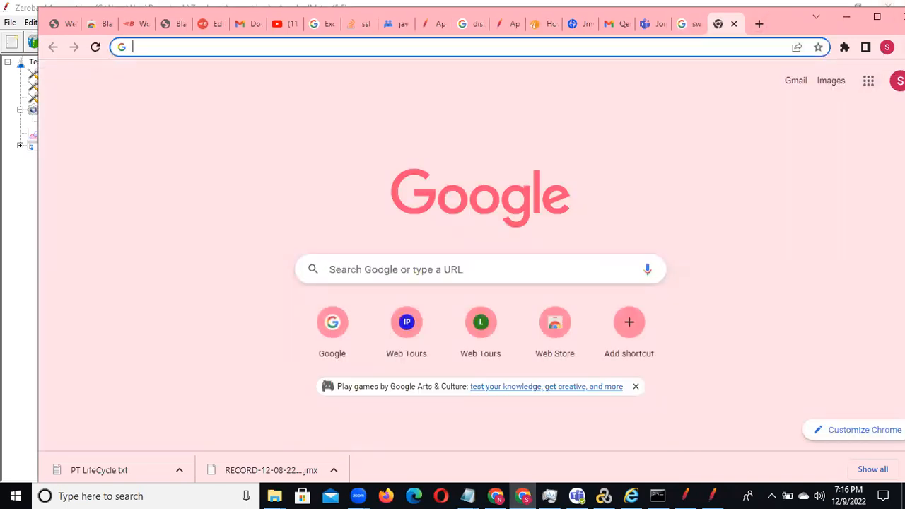
left_click(887, 47)
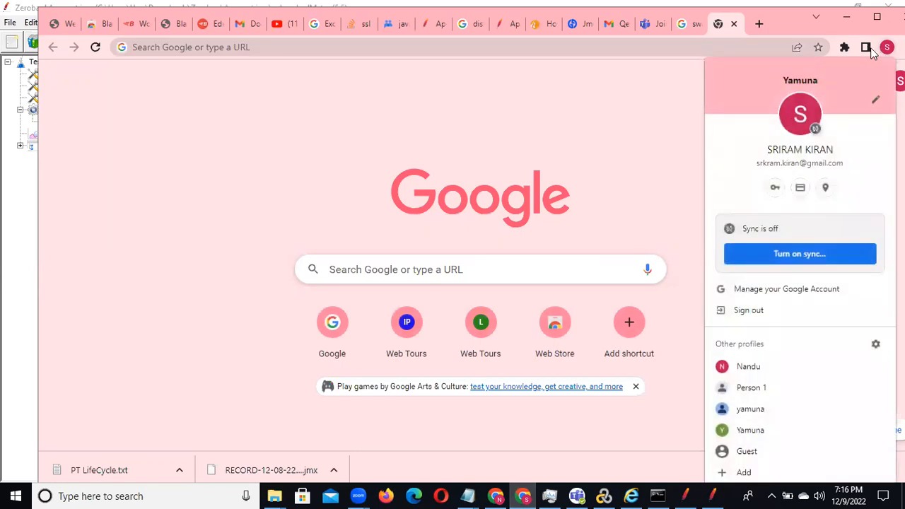
left_click(866, 48)
left_click(865, 48)
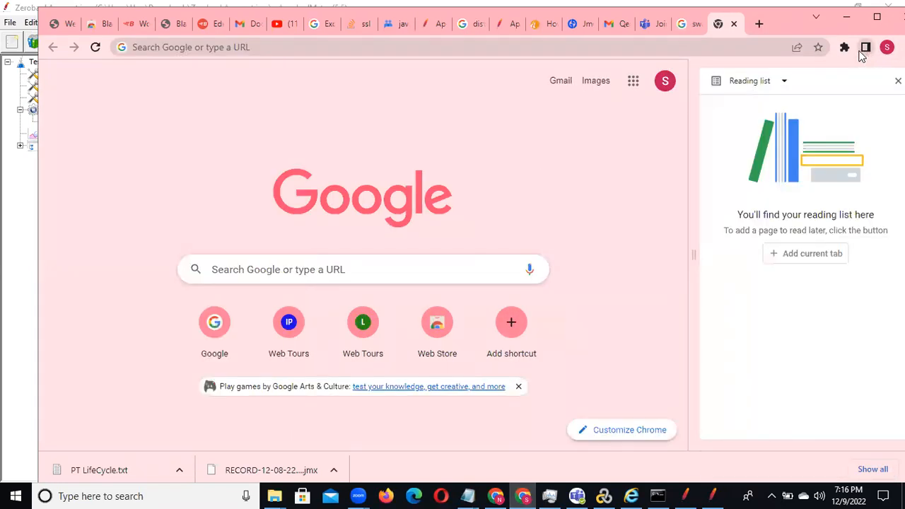
left_click(845, 47)
left_click(818, 48)
left_click(818, 68)
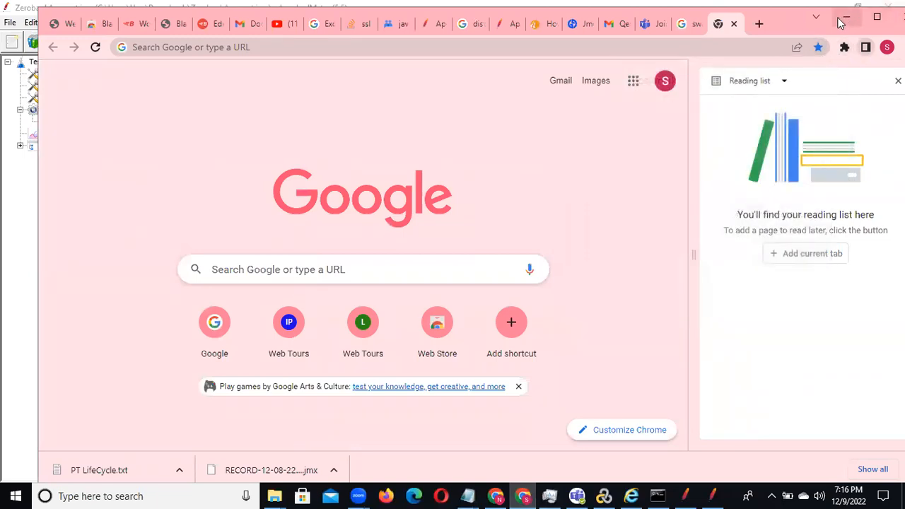
left_click(839, 23)
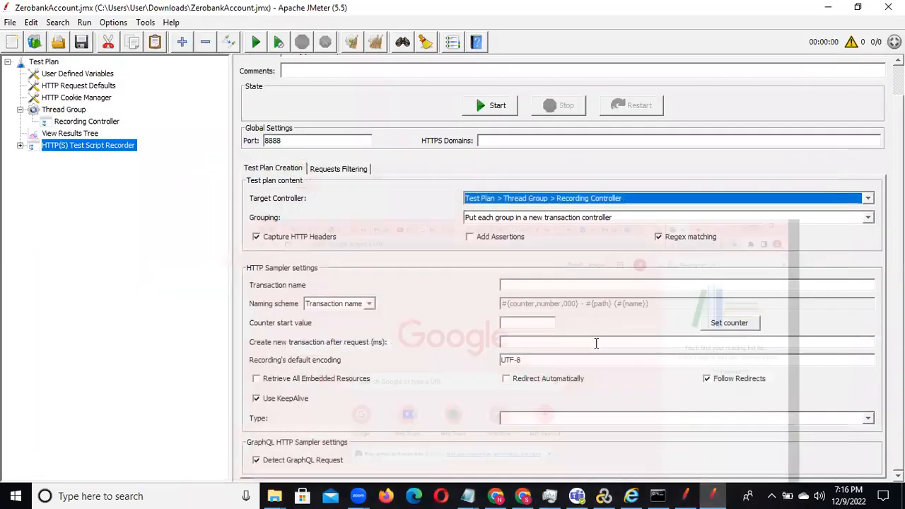
left_click(524, 495)
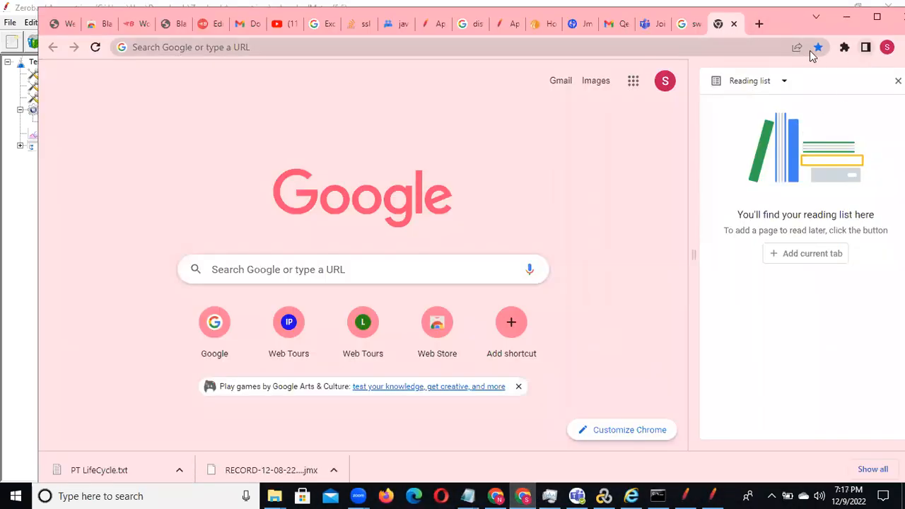
right_click(757, 27)
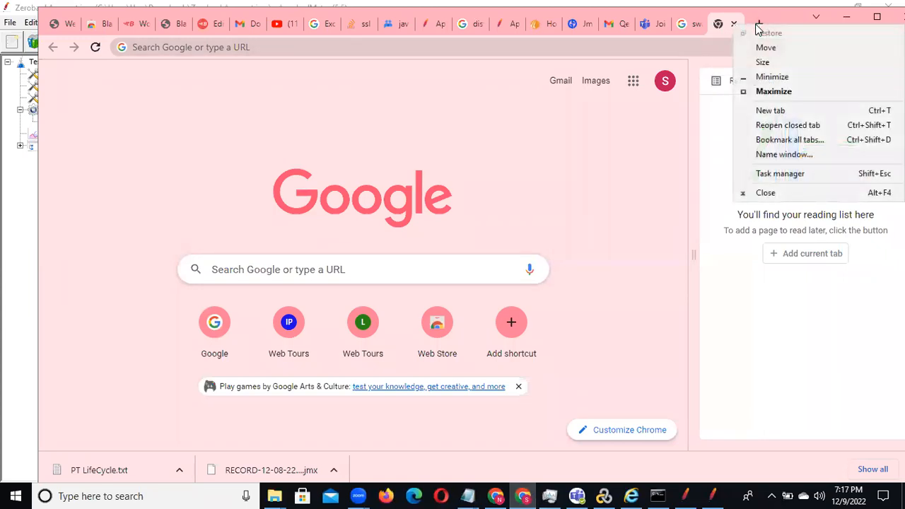
left_click(802, 111)
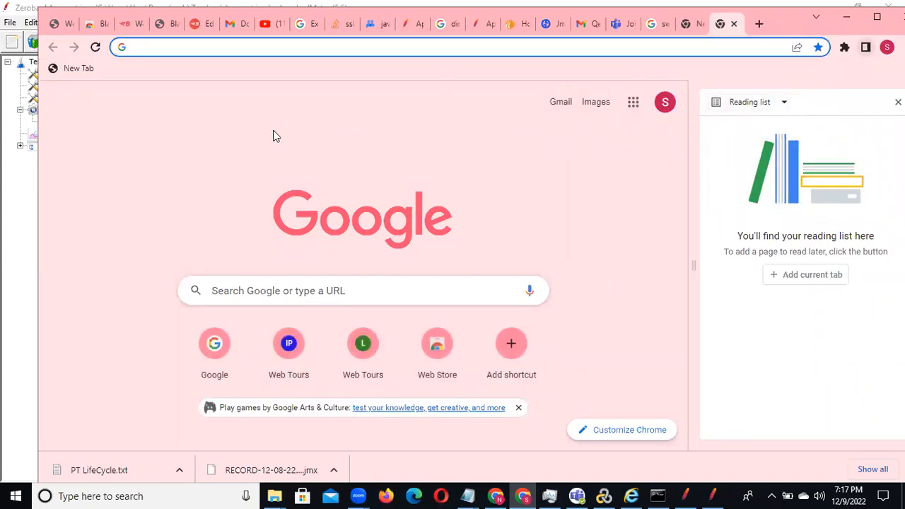
left_click(287, 46)
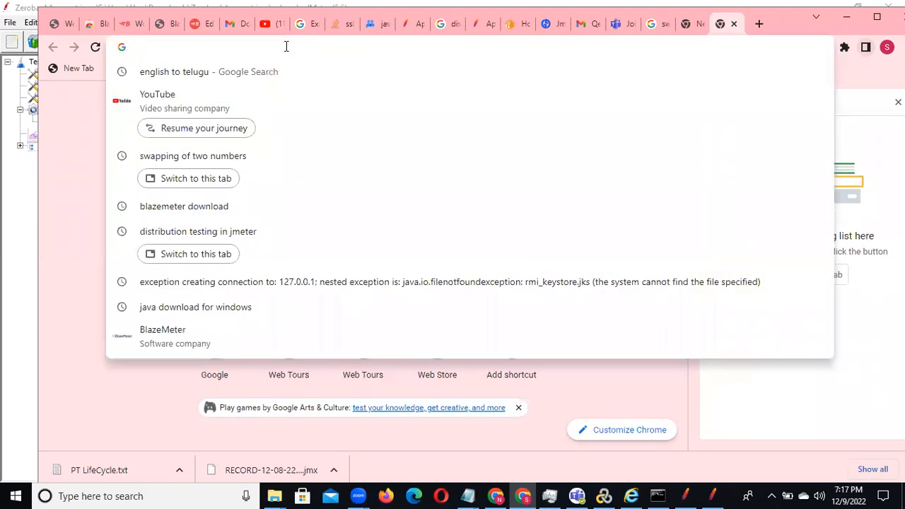
type("se")
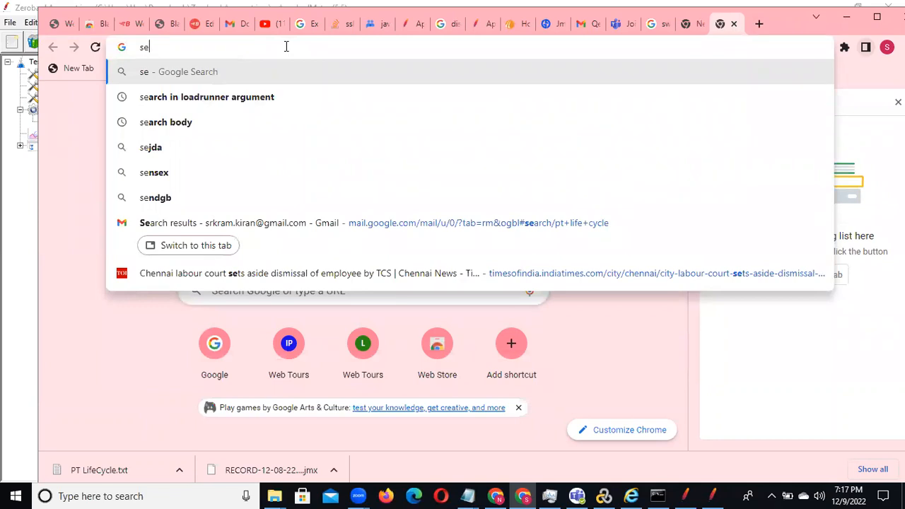
key("BackSpace")
key("BackSpace")
key("Escape")
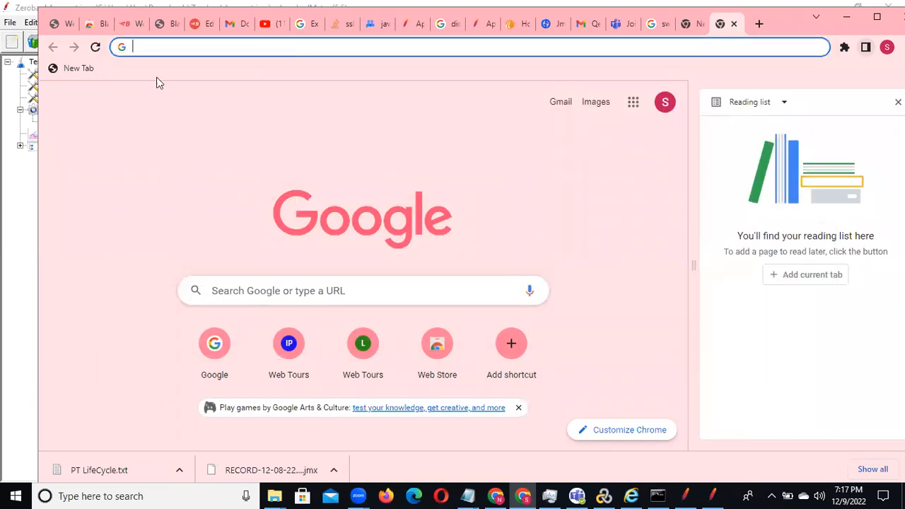
Step: Switch to the other Chrome window, search its settings for proxy in a new tab, and open the computer's proxy settings
left_click(496, 497)
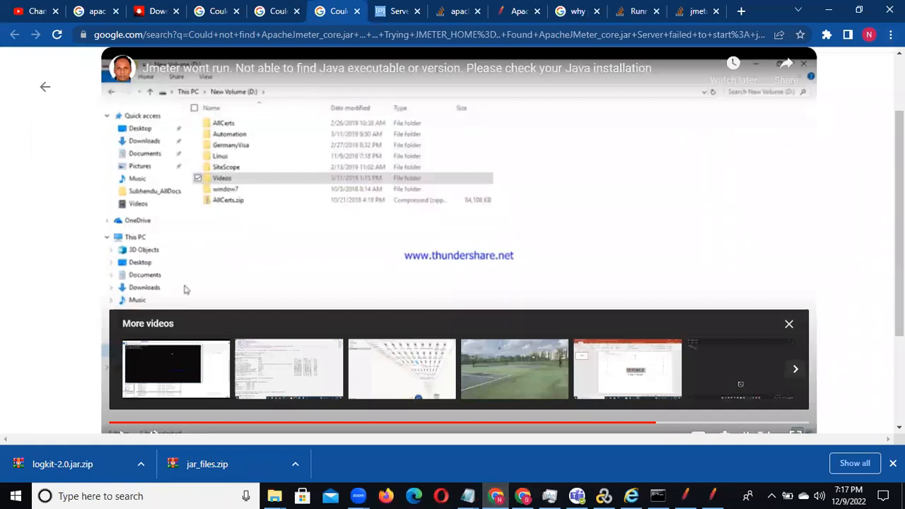
left_click(741, 12)
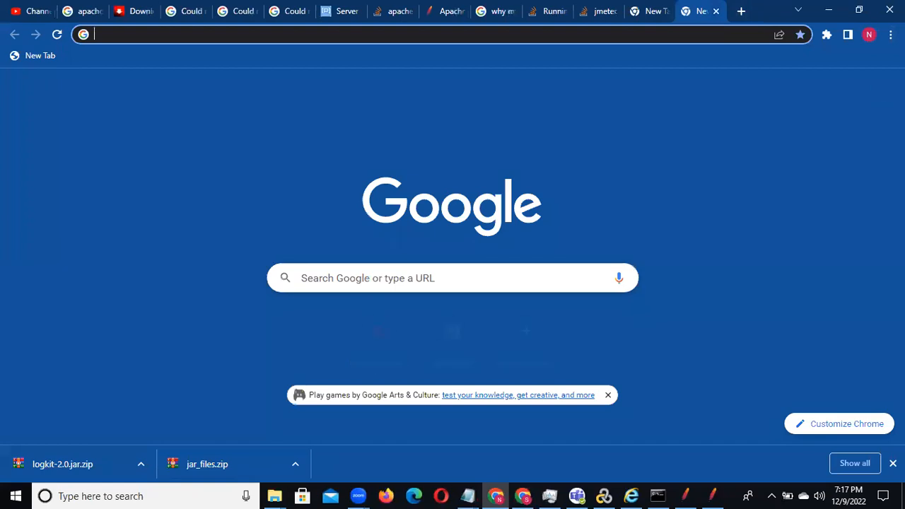
left_click(891, 34)
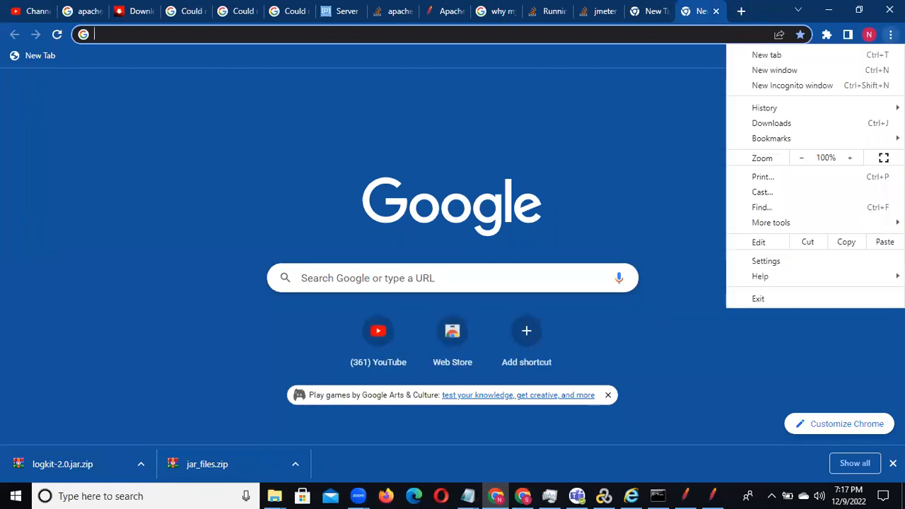
left_click(767, 261)
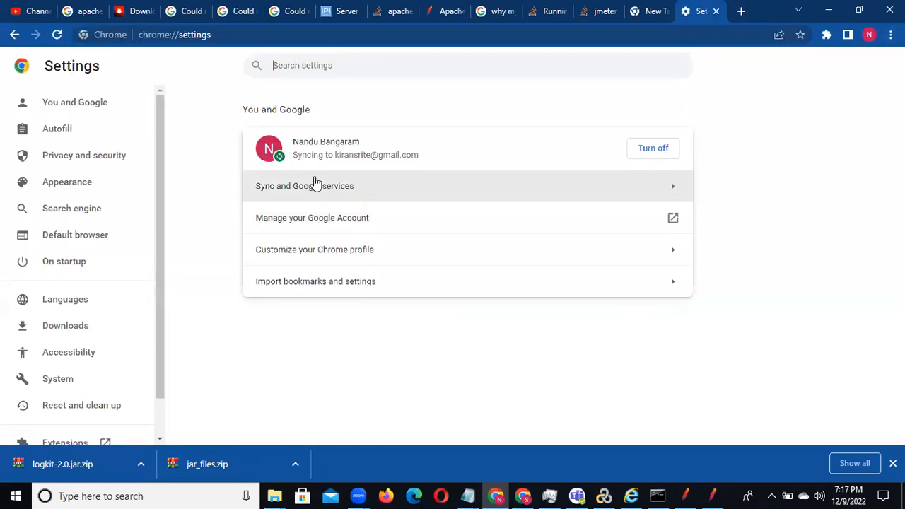
type("proxy")
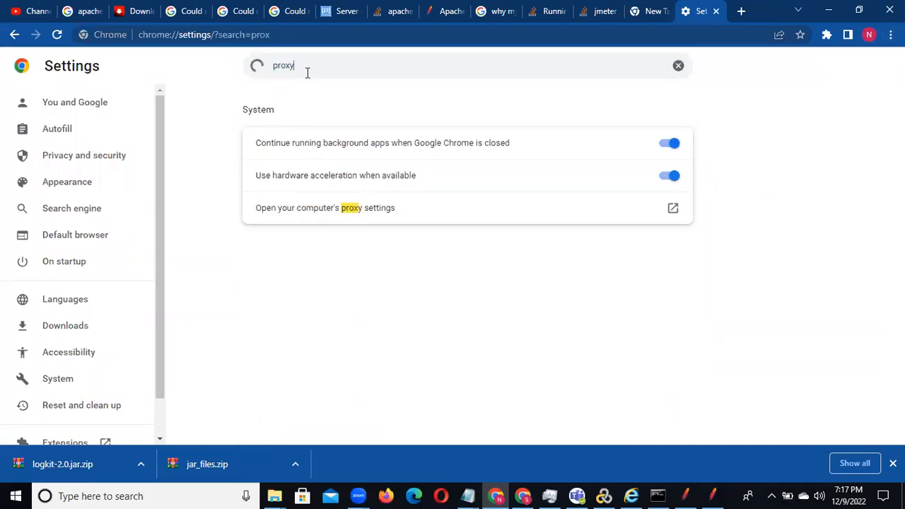
left_click(352, 211)
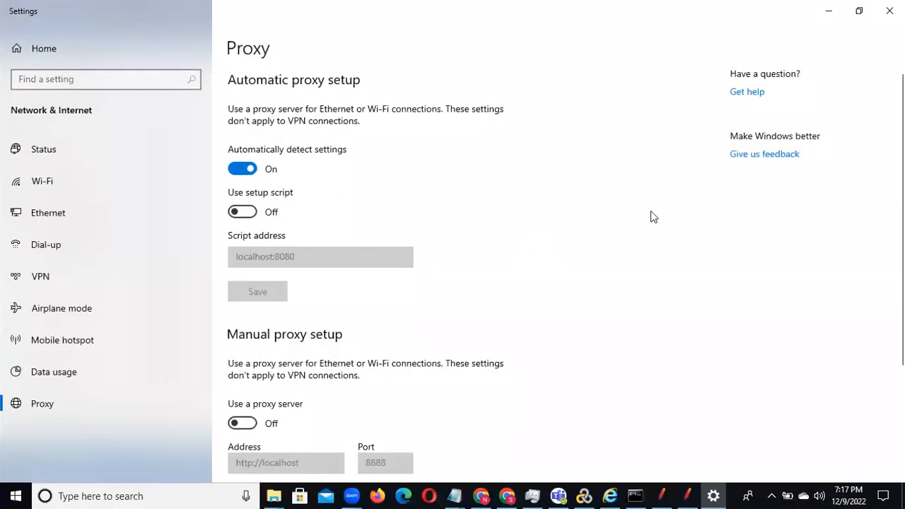
Step: Turn on the manual proxy server, compare its port with the JMeter recorder's port, and save the proxy settings
scroll(368, 283, "down", 5)
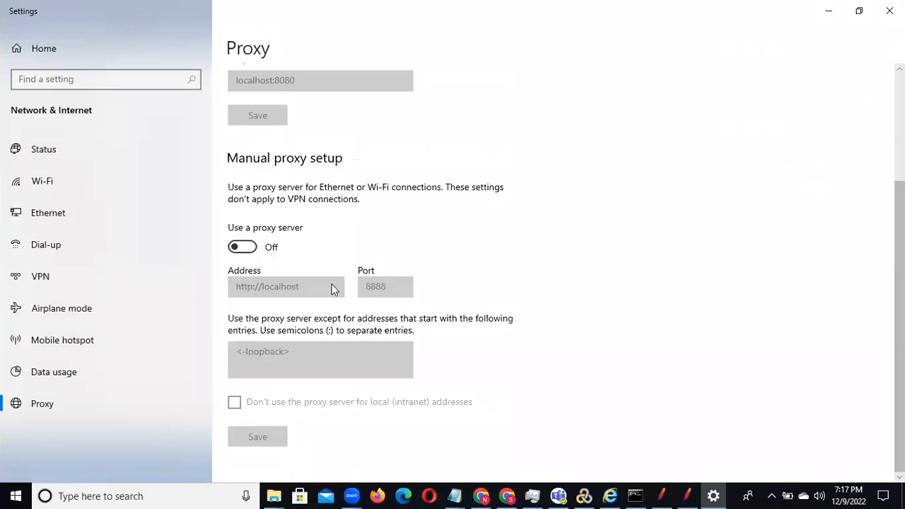
left_click(242, 247)
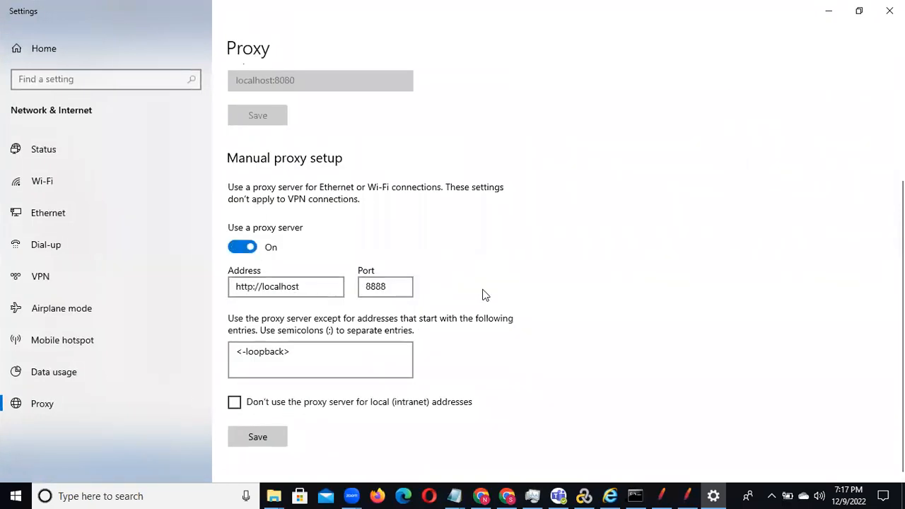
key("alt+Tab")
key("alt+Tab")
key("alt+Tab")
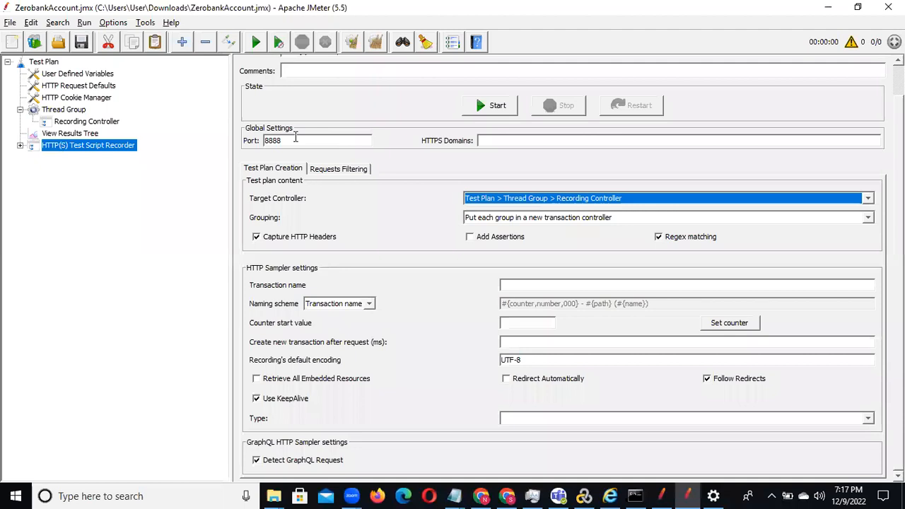
key("alt+Tab")
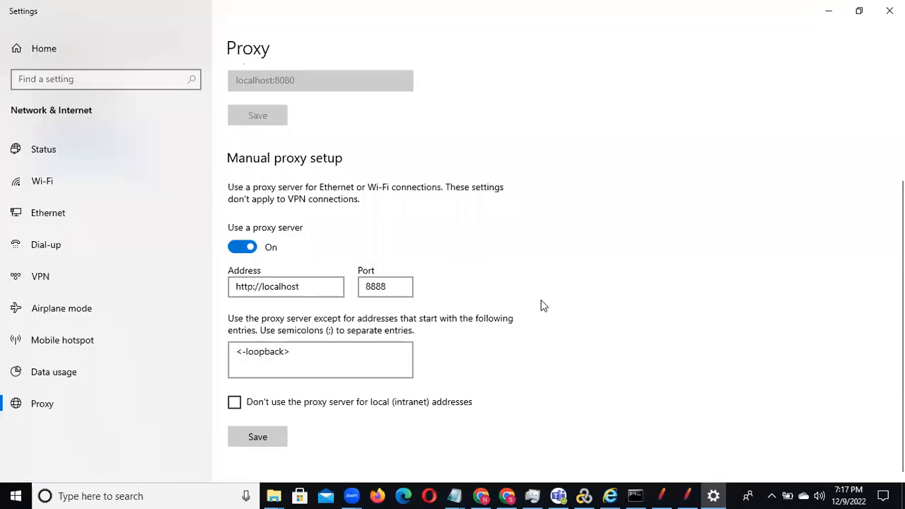
left_click(266, 431)
left_click(889, 11)
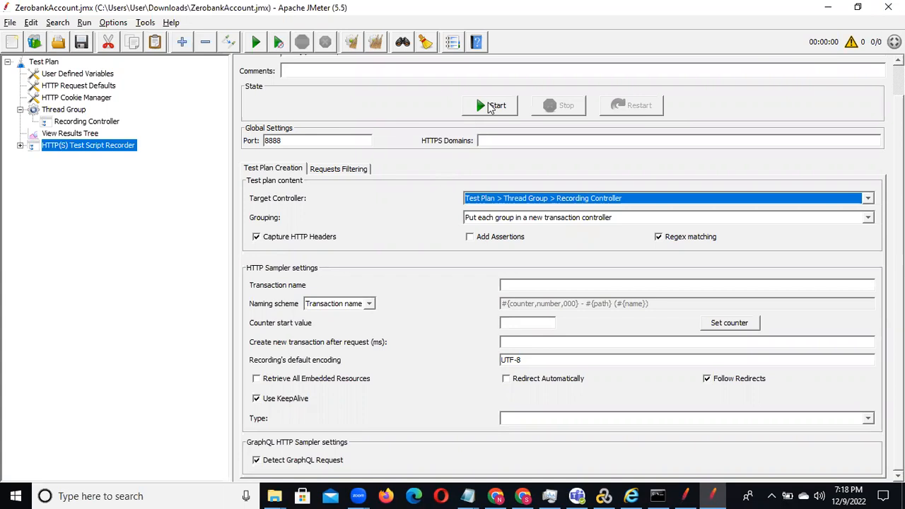
Step: Start the HTTP(S) Test Script Recorder, acknowledging the root CA certificate notice, and switch to the Chrome window
left_click(490, 107)
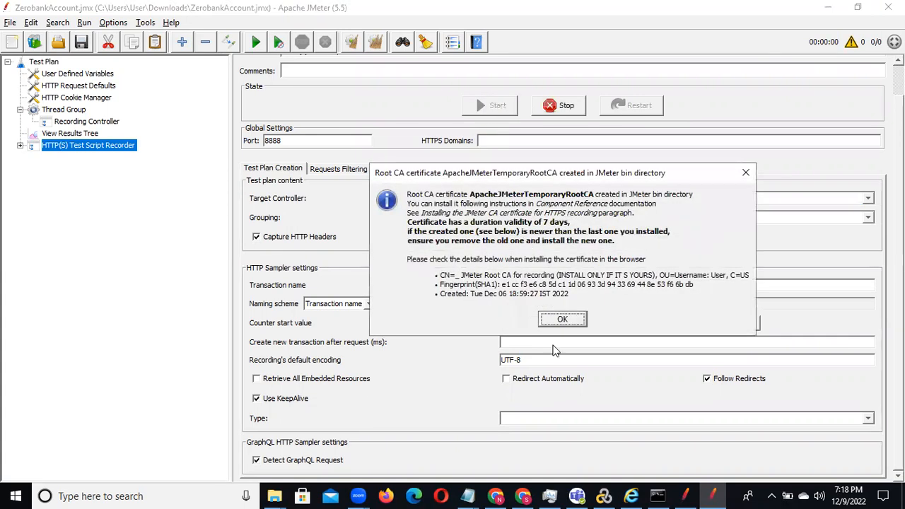
left_click(556, 322)
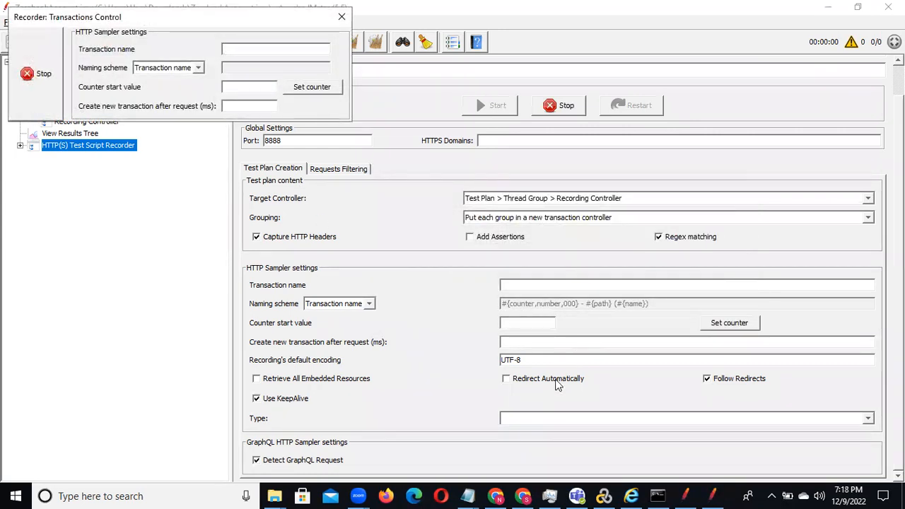
mouse_move(495, 495)
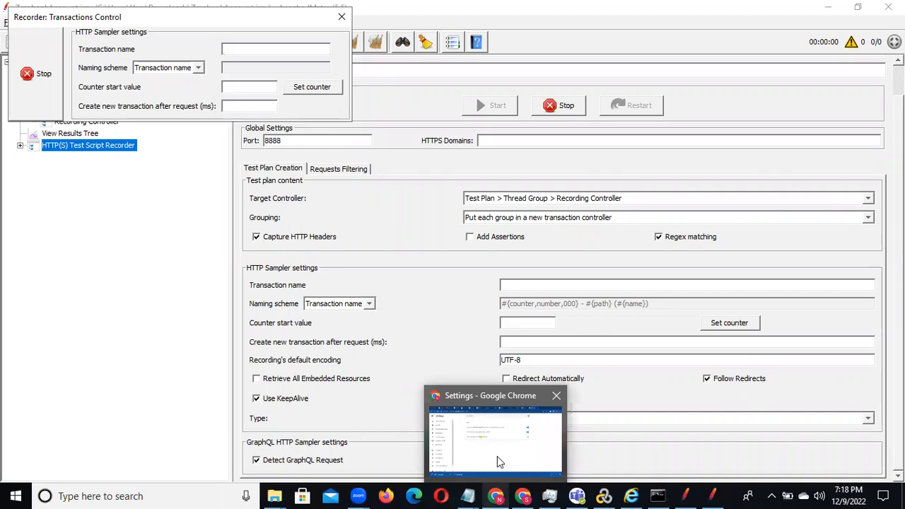
left_click(499, 460)
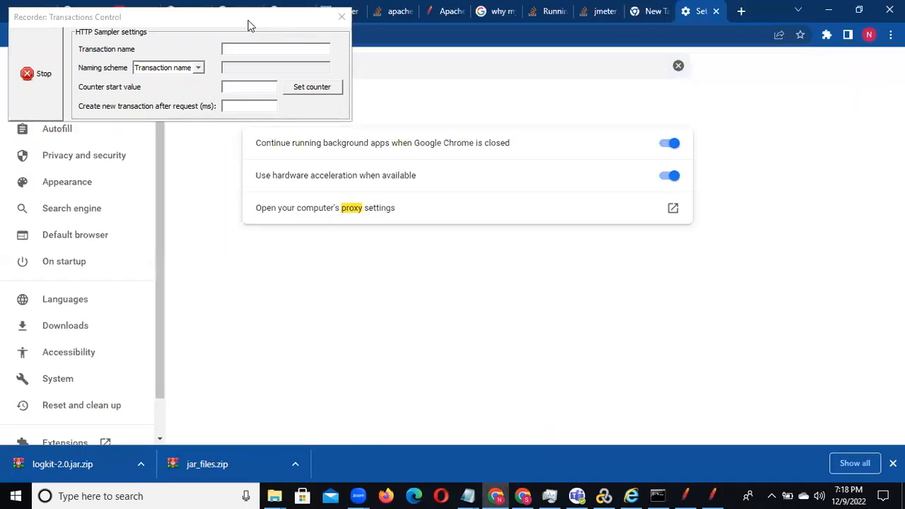
left_click_drag(276, 21, 710, 164)
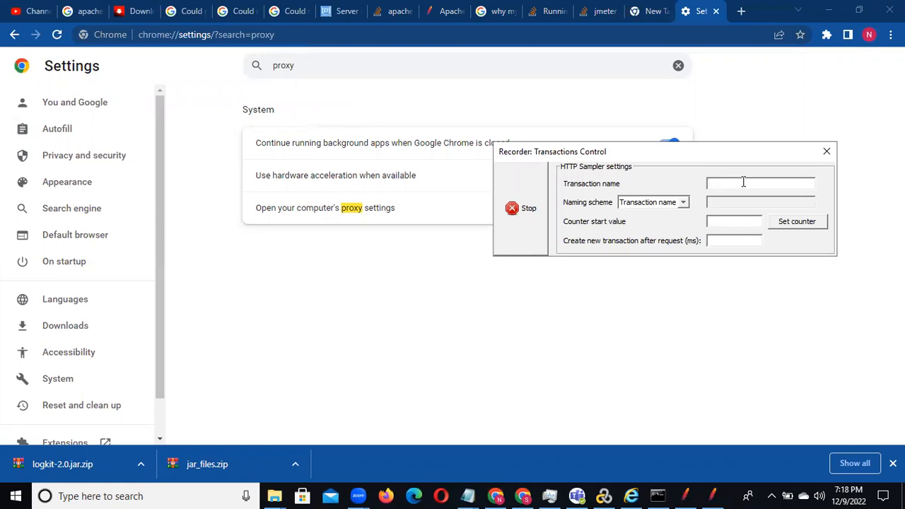
type("LaunchURL")
left_click(324, 36)
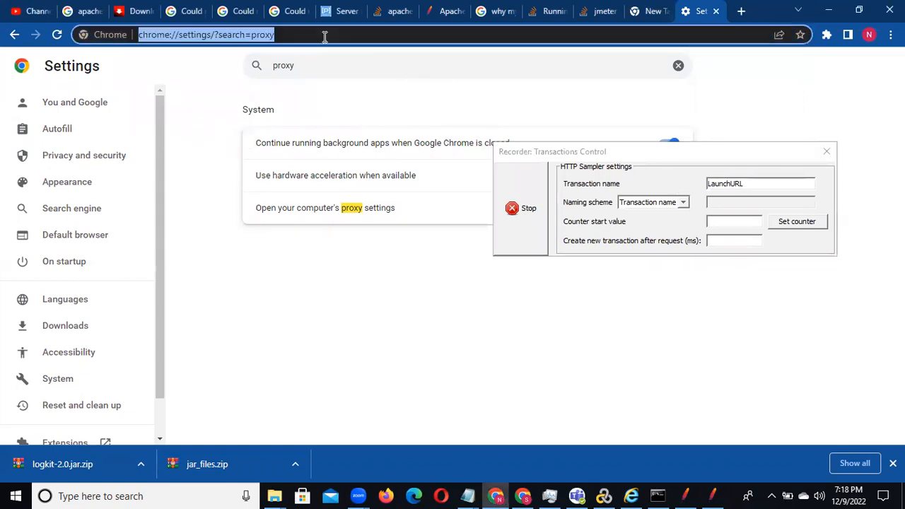
type("http://zero.webappsecurity.com")
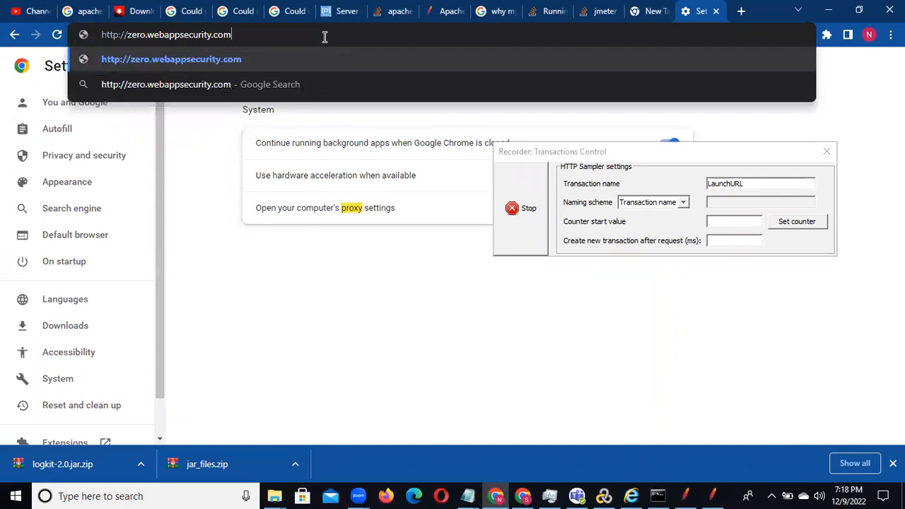
key("Return")
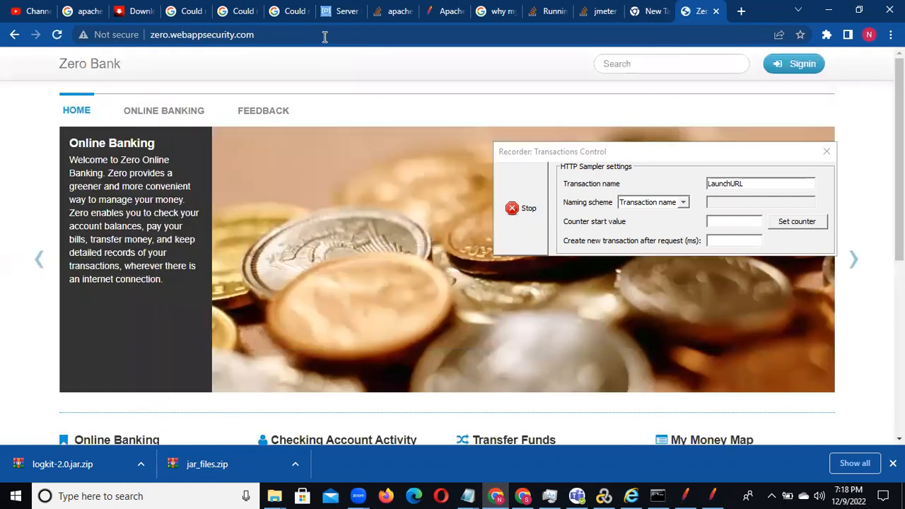
Step: Set the recorder's transaction name to Login and open the Zero Bank sign-in page, keeping the login form uncovered
left_click(750, 182)
left_click_drag(750, 182, 700, 179)
type("Login")
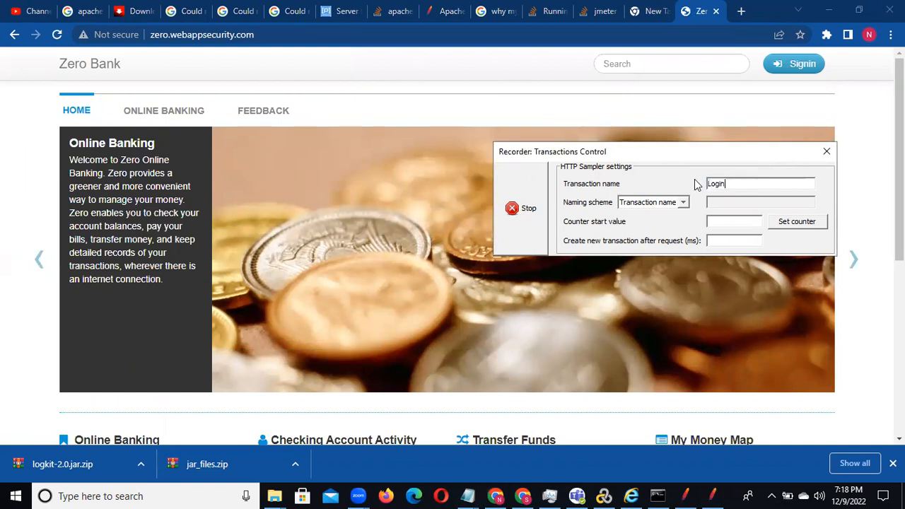
left_click(803, 65)
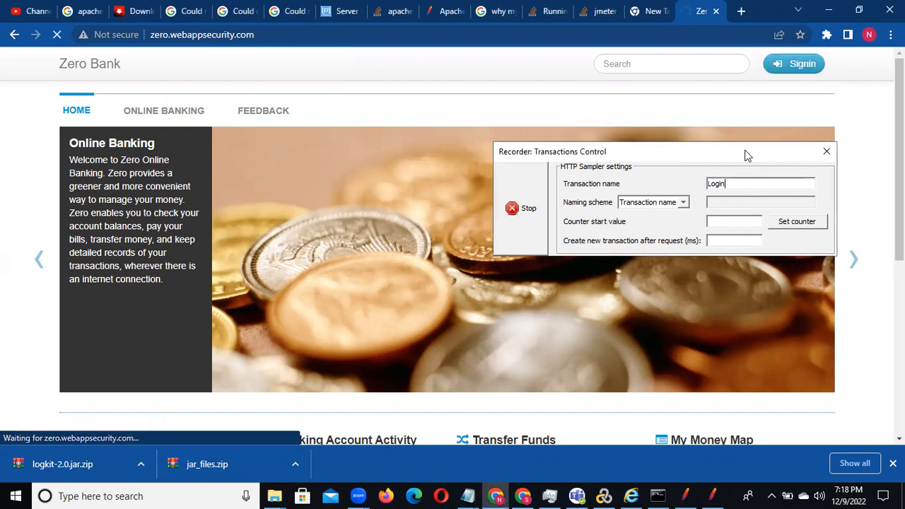
left_click_drag(747, 154, 883, 152)
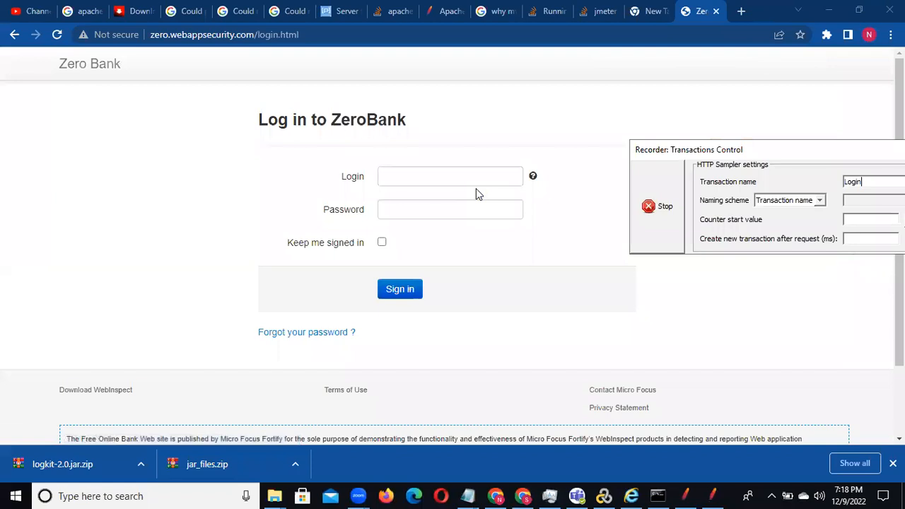
Step: Sign in to Zero Bank with username as the login and the account password, and decline saving the password
left_click(437, 178)
type("username")
left_click(408, 208)
type("p")
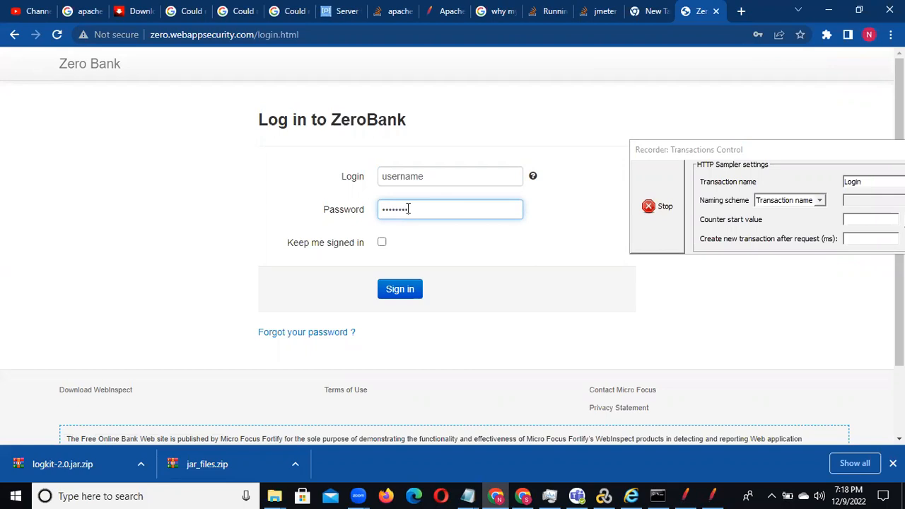
left_click(398, 297)
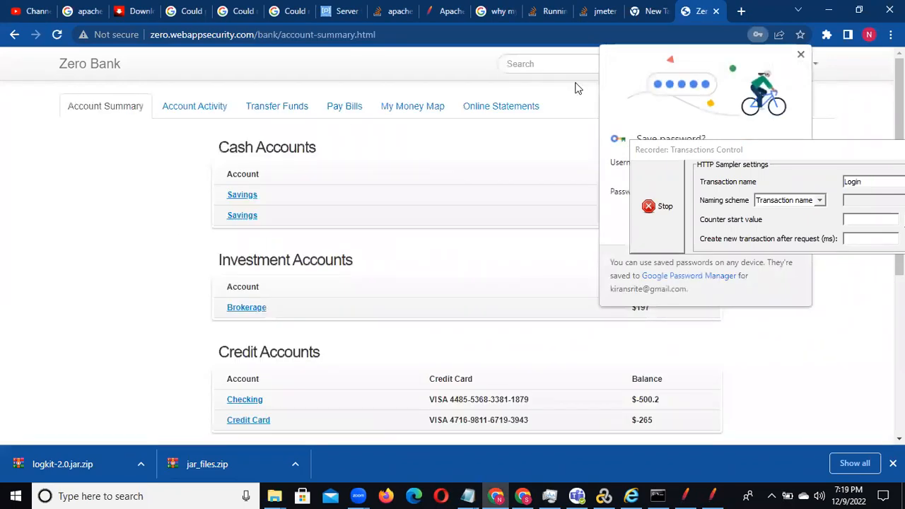
left_click(801, 56)
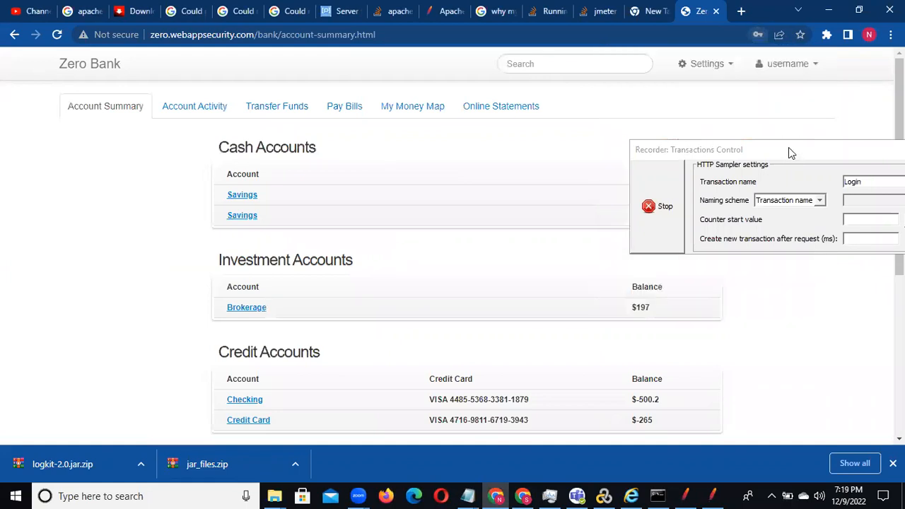
Step: Set the recorder's transaction name to Logout and log out of Zero Bank, keeping the recorder window clear of the account menu
left_click(790, 150)
left_click_drag(790, 150, 675, 164)
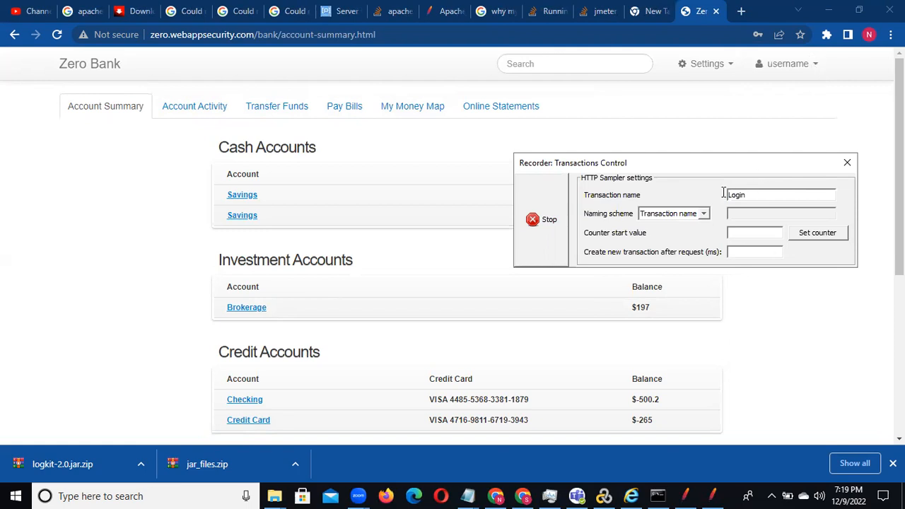
type("Logoutt")
left_click(787, 63)
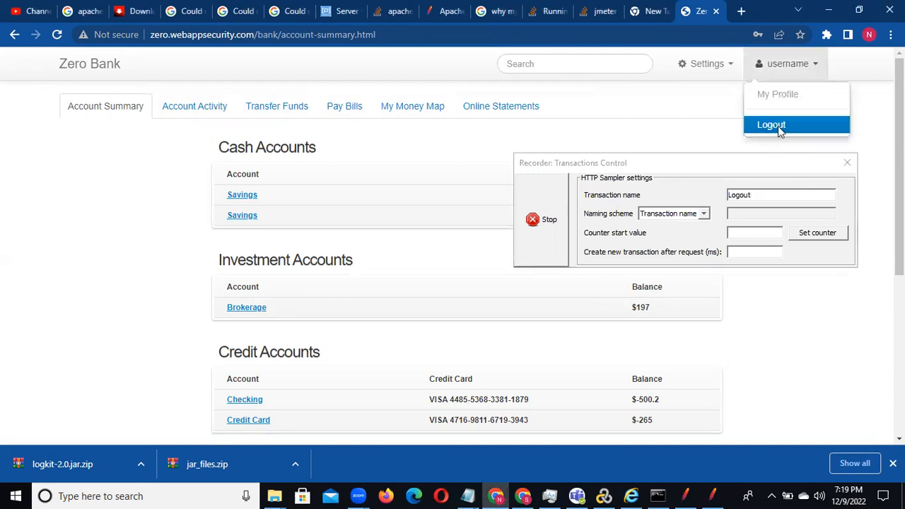
left_click(771, 126)
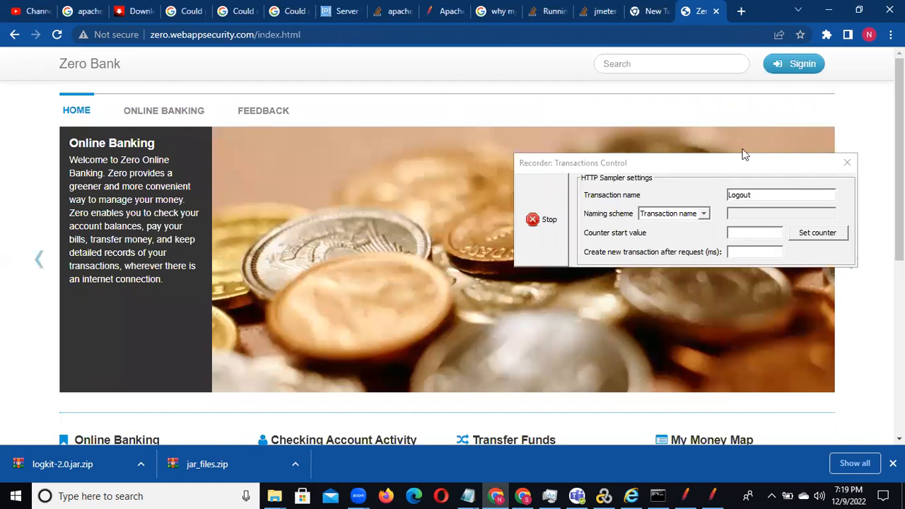
Step: Stop the recording, switch to the JMeter window with ZerobankAccount.jmx and expand the Recording Controller
left_click(539, 220)
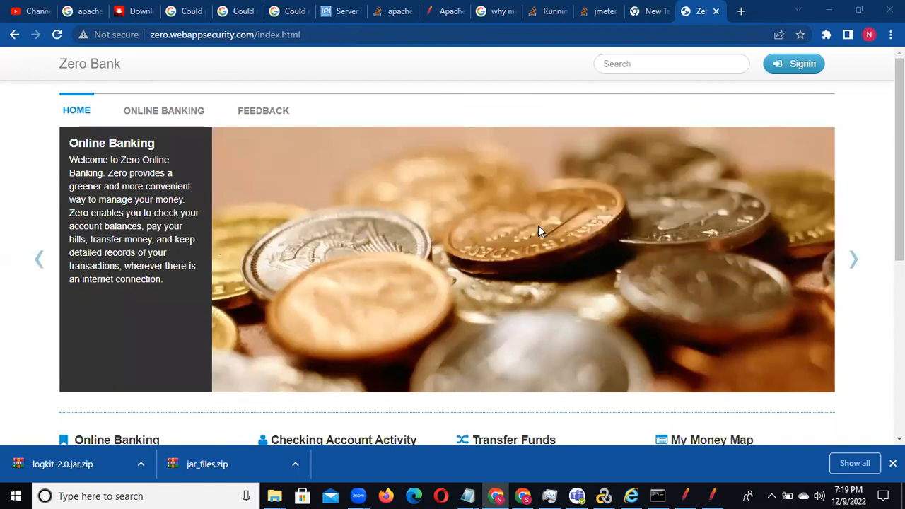
left_click(687, 494)
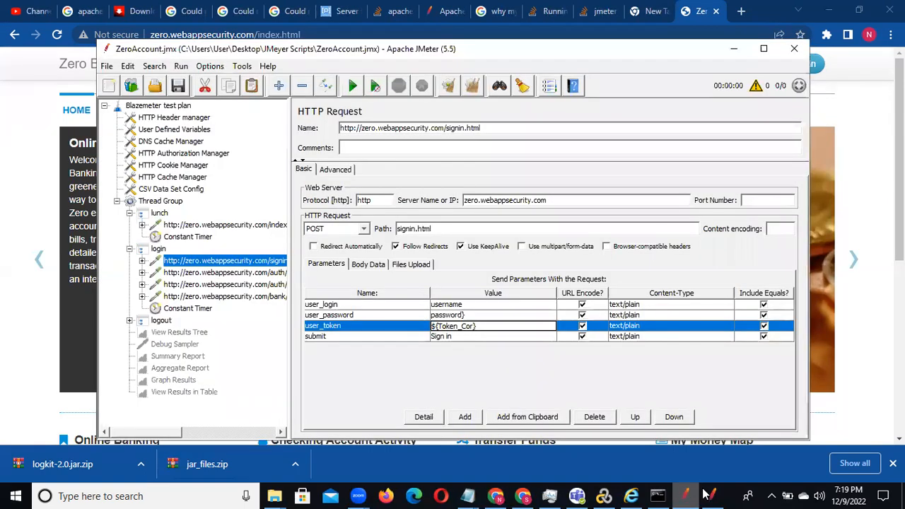
left_click(713, 494)
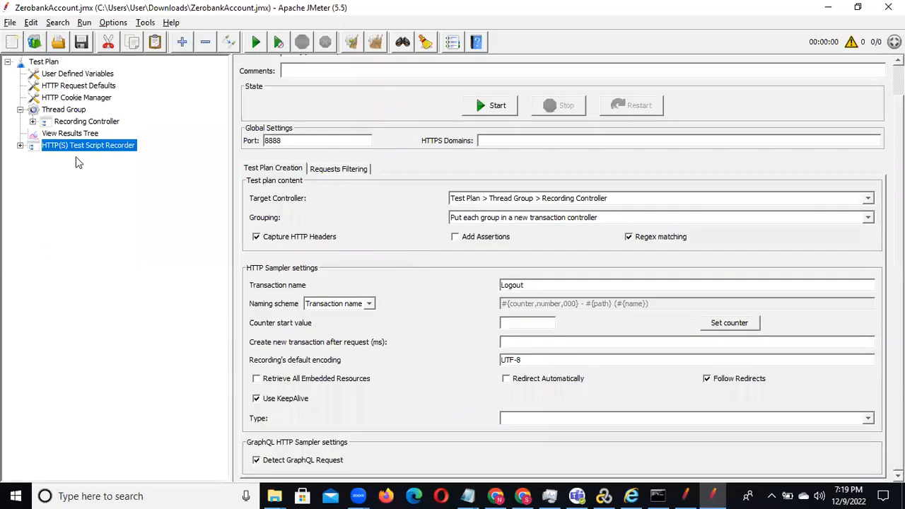
left_click(32, 123)
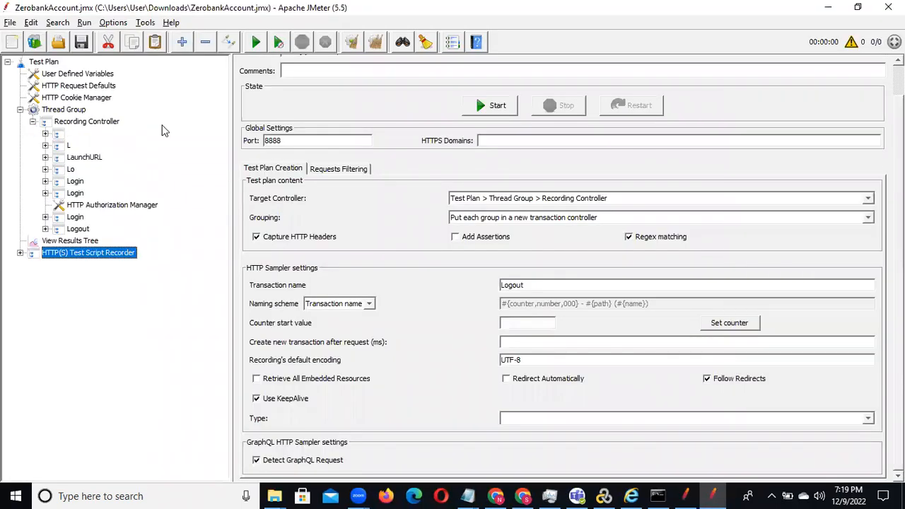
Step: Remove the unnamed transaction controller and the one named L from the Recording Controller
left_click(58, 136)
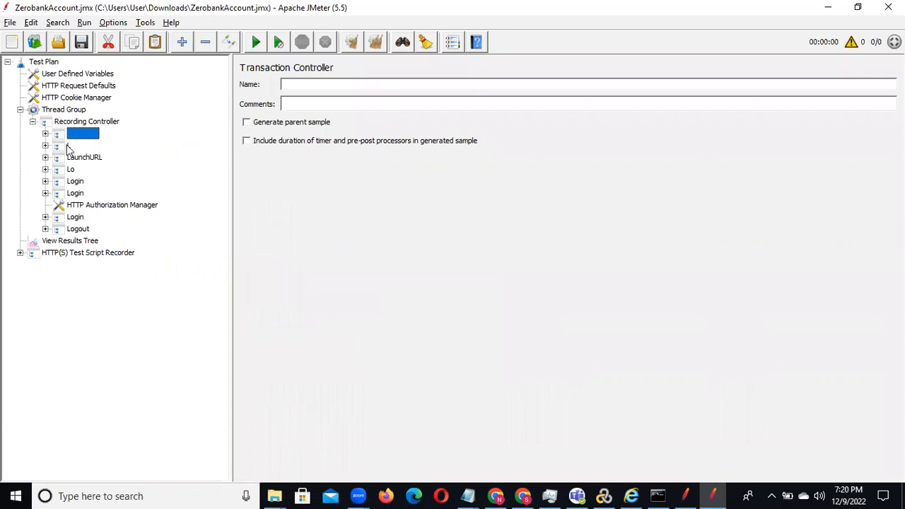
left_click(69, 147)
left_click(62, 133)
key("shift+Down")
right_click(63, 132)
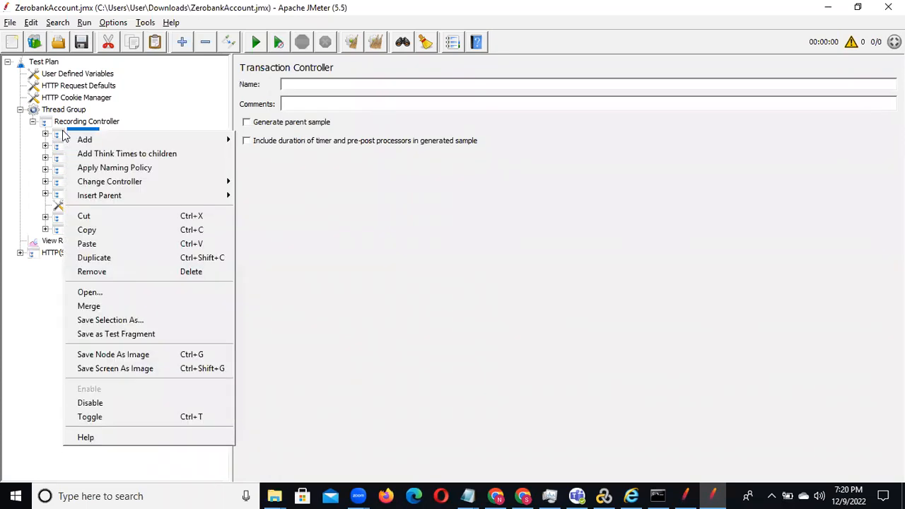
left_click(144, 279)
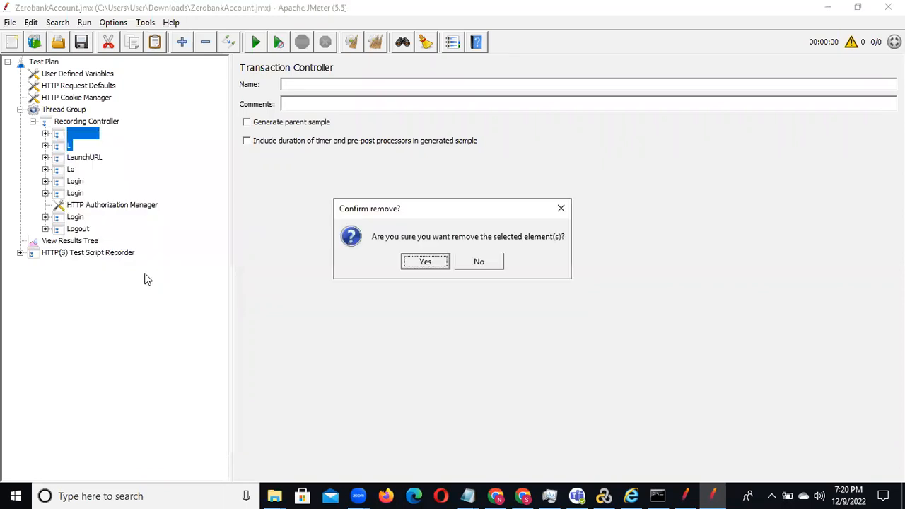
left_click(431, 265)
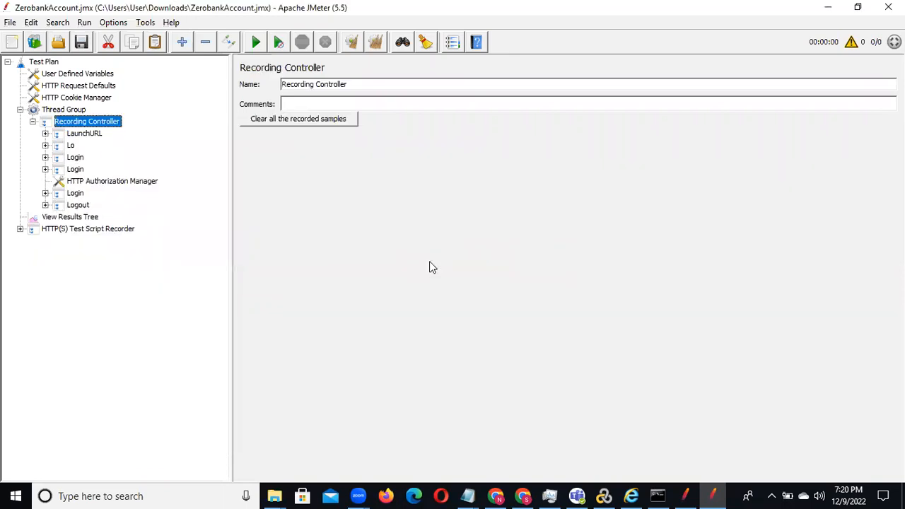
Step: Expand the LaunchURL transaction and remove its a.blazemeter.com request, LaunchURL-3
left_click(45, 134)
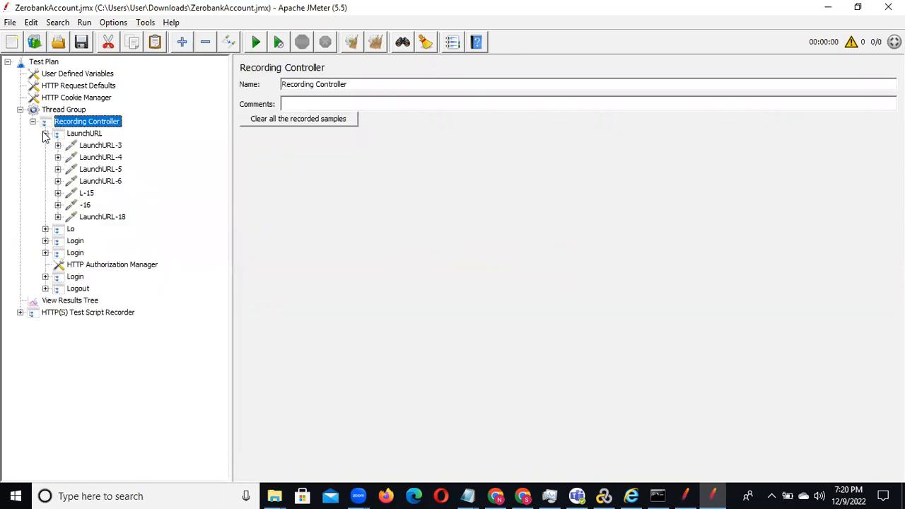
left_click(94, 146)
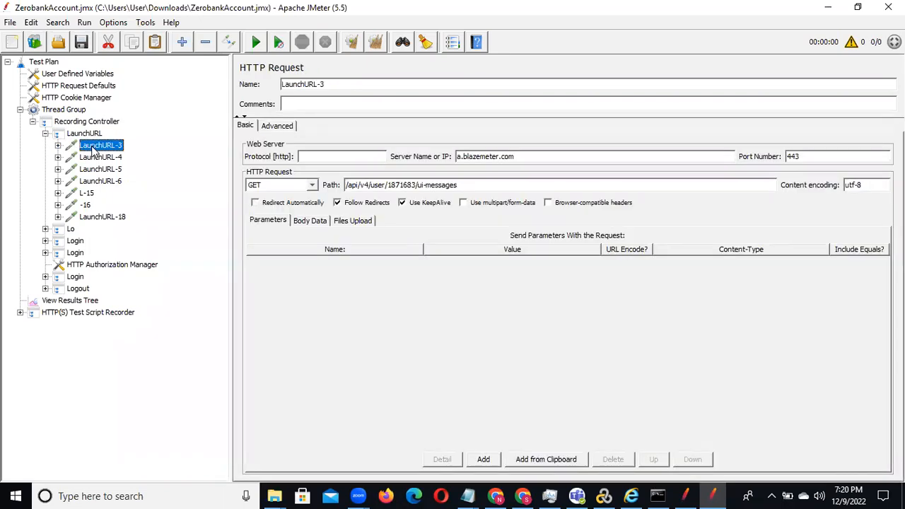
key("Down")
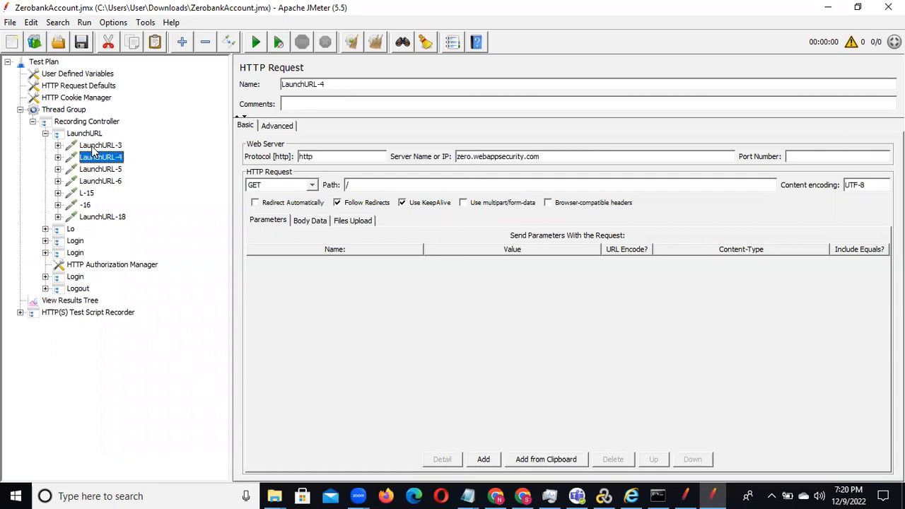
right_click(92, 147)
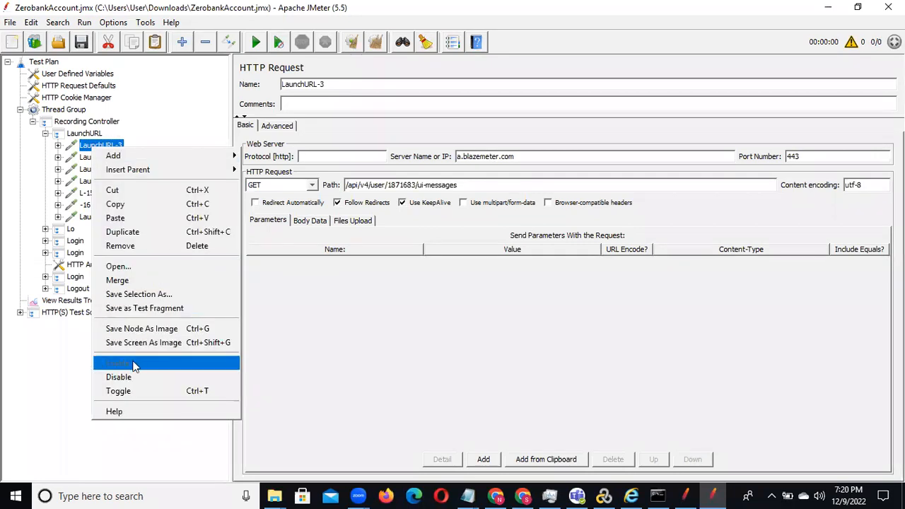
left_click(161, 248)
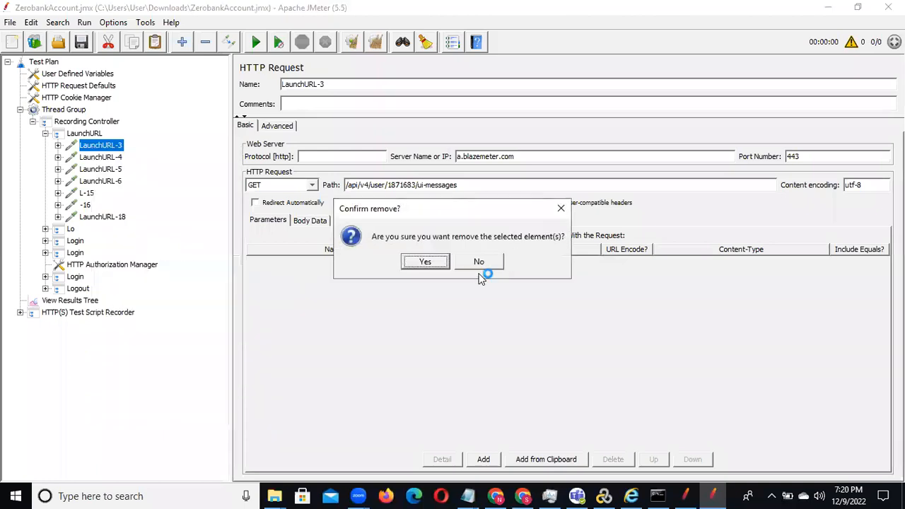
left_click(425, 260)
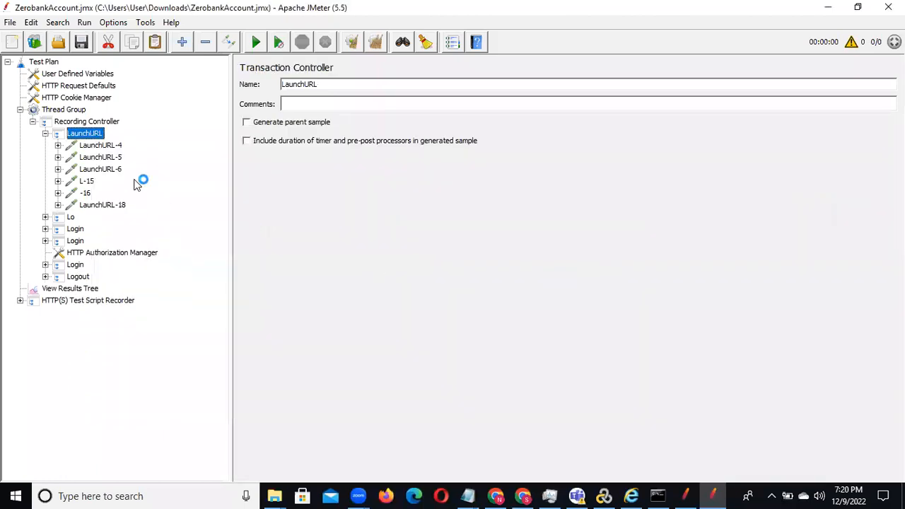
Step: Remove the beacons.gcp.gvt2.com request LaunchURL-5 from the LaunchURL transaction
left_click(90, 147)
key("Down")
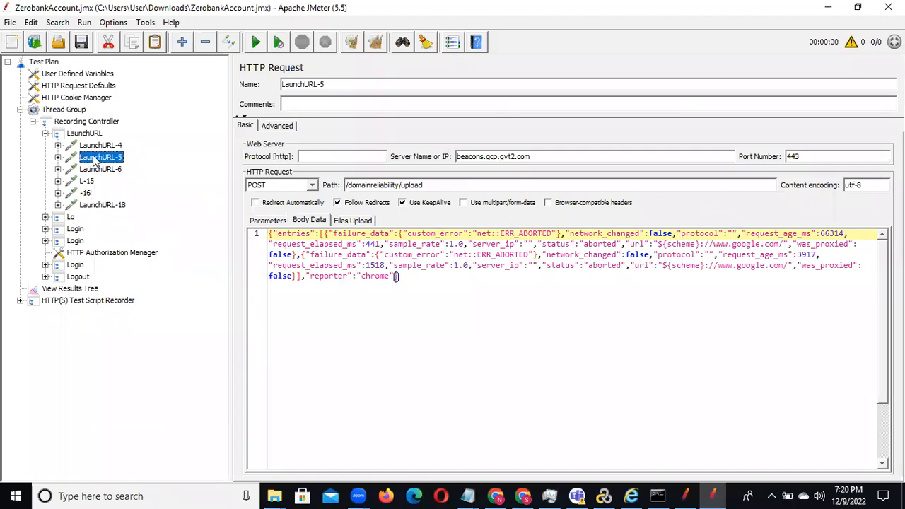
right_click(95, 160)
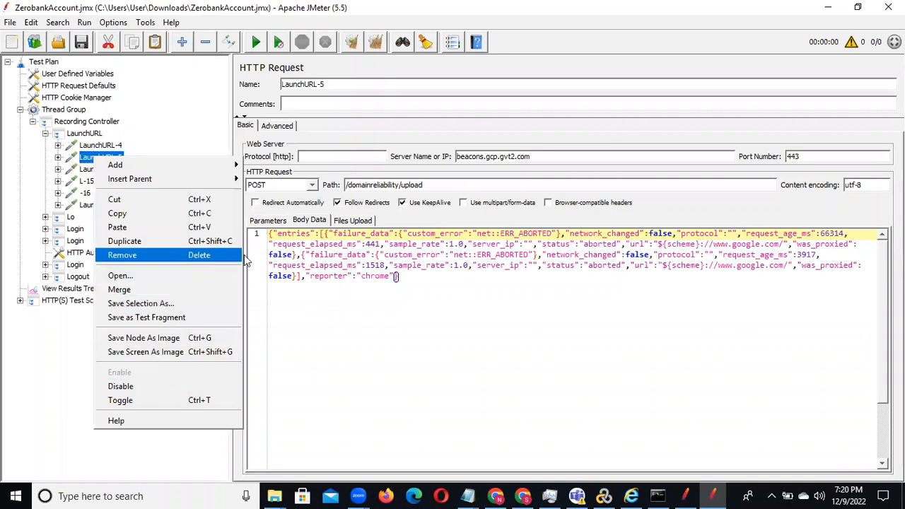
left_click(177, 256)
left_click(427, 263)
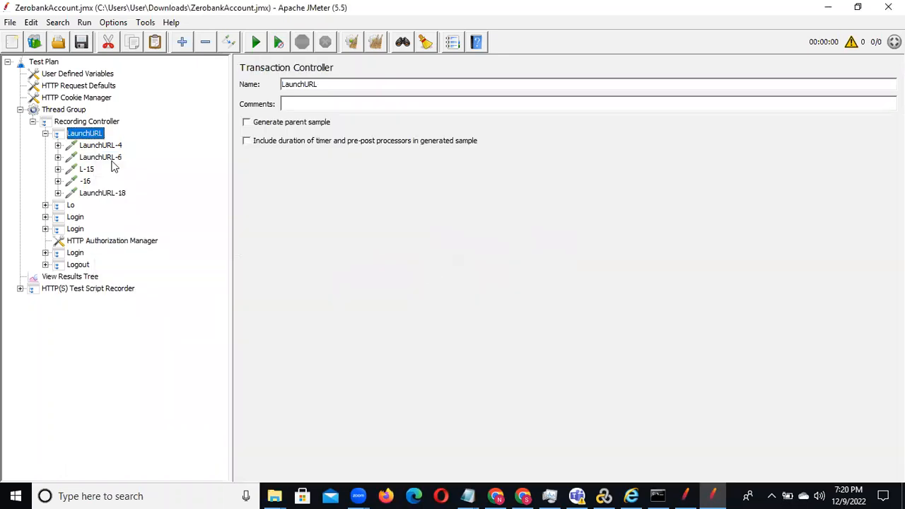
left_click(111, 160)
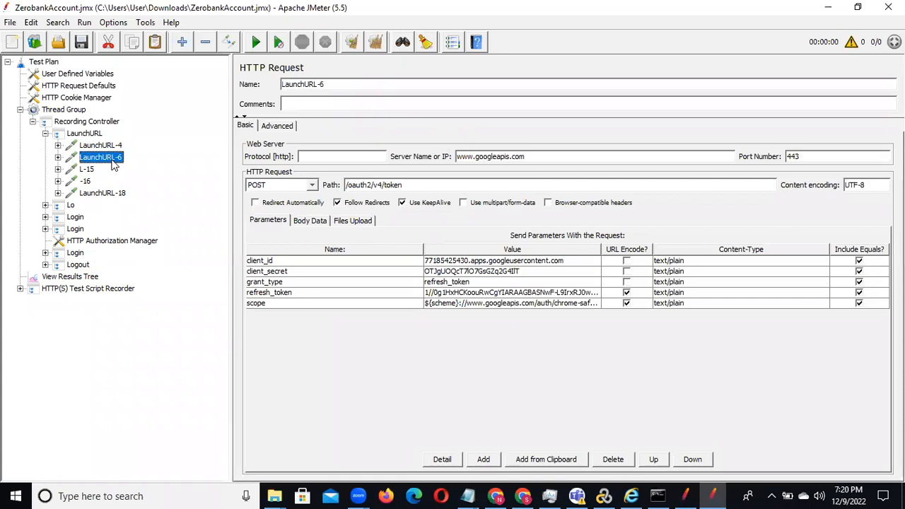
right_click(114, 161)
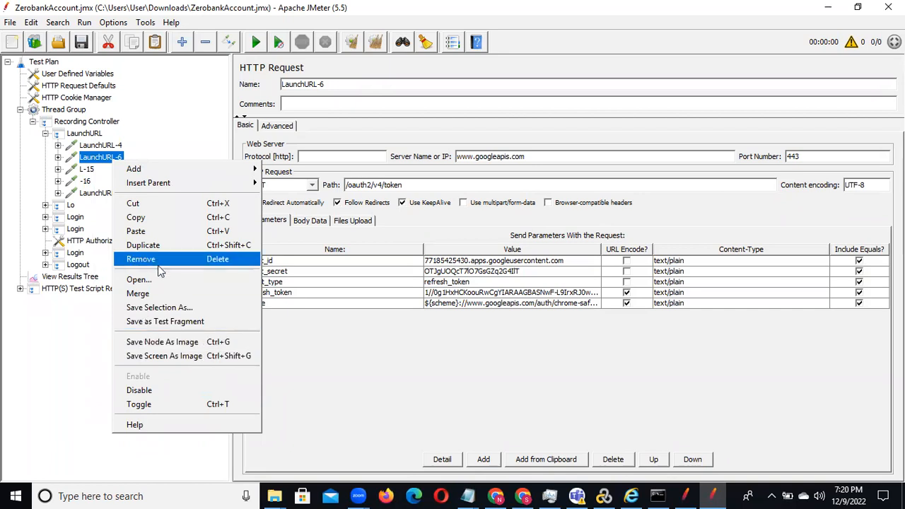
left_click(188, 256)
left_click(428, 262)
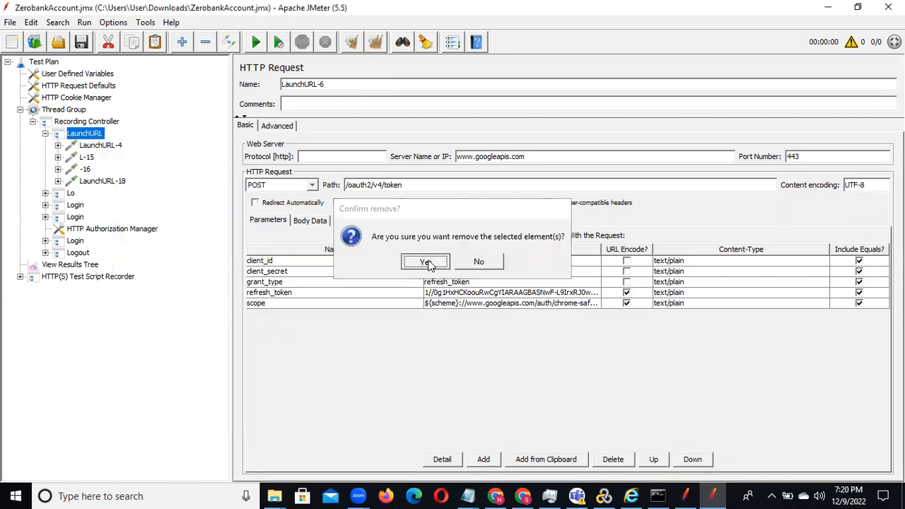
Step: Check the remaining LaunchURL requests, remove the signaler-pa.clients6.google.com requests L-15 and -16, and collapse the transaction
left_click(86, 157)
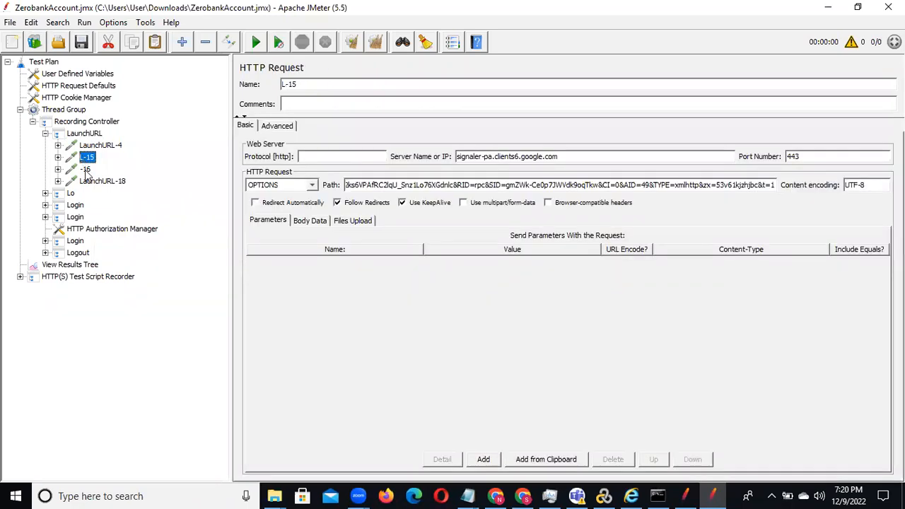
left_click(86, 171)
left_click(91, 183)
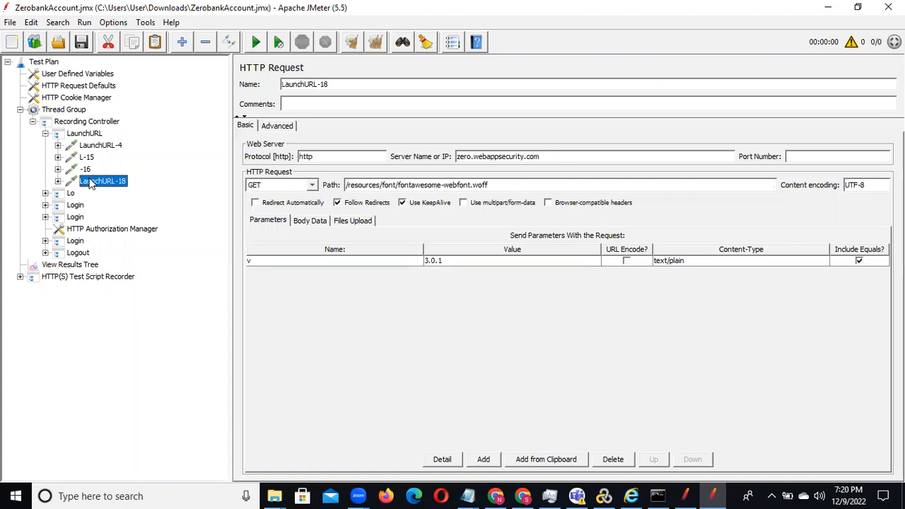
left_click(86, 168)
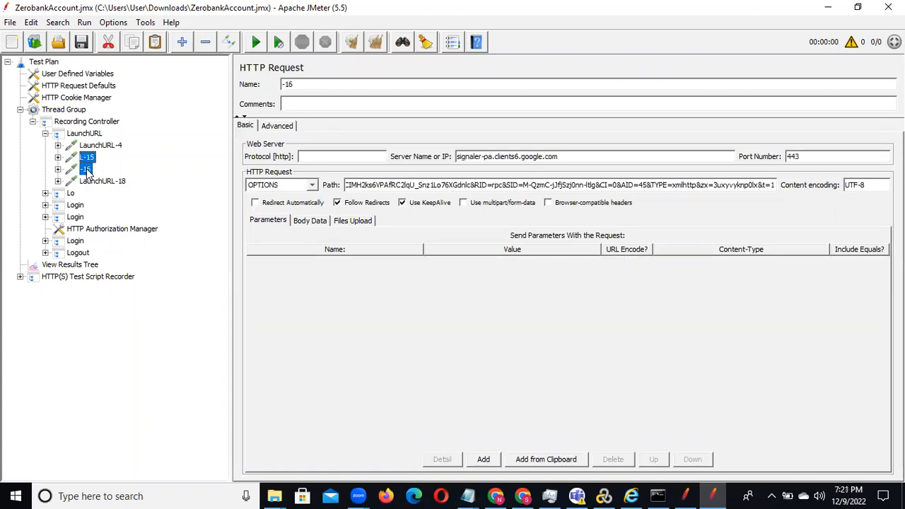
right_click(87, 170)
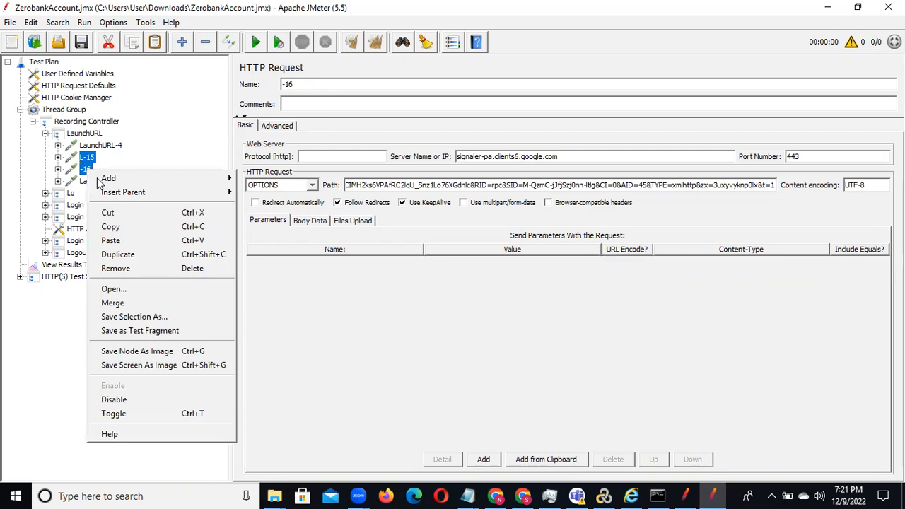
left_click(168, 269)
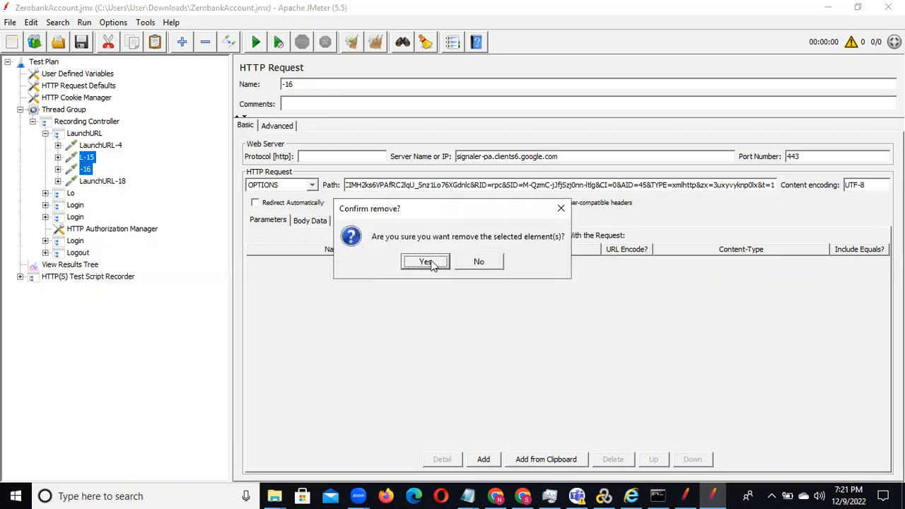
left_click(427, 318)
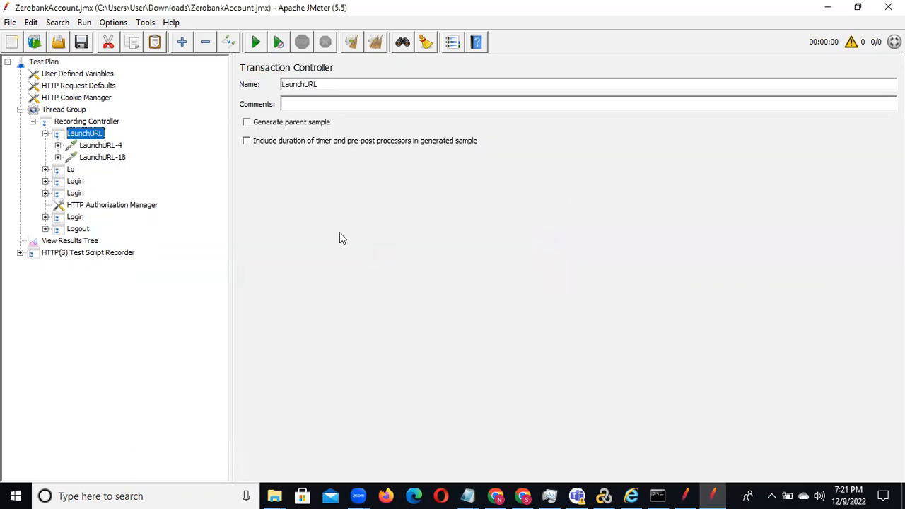
left_click(45, 134)
Step: Check the LaunchURL-22 request inside the Lo transaction controller and remove the whole Lo controller
left_click(46, 146)
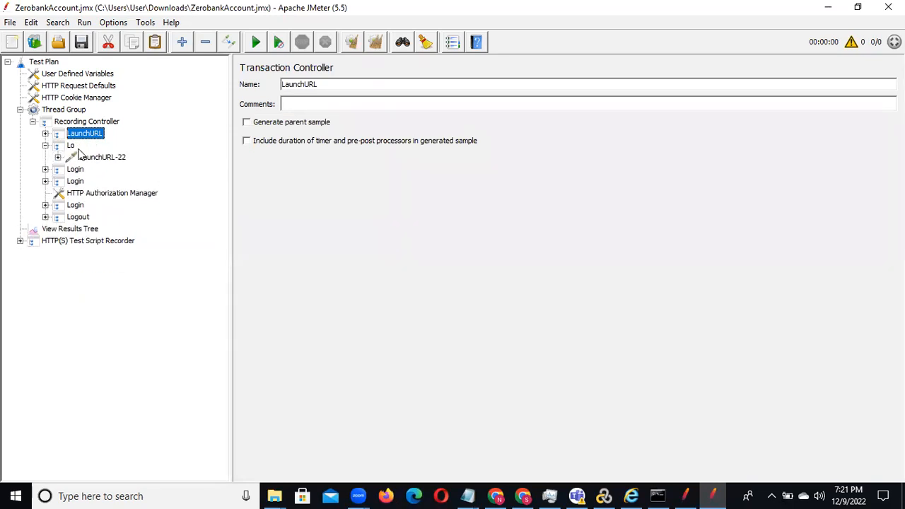
left_click(69, 147)
left_click(90, 159)
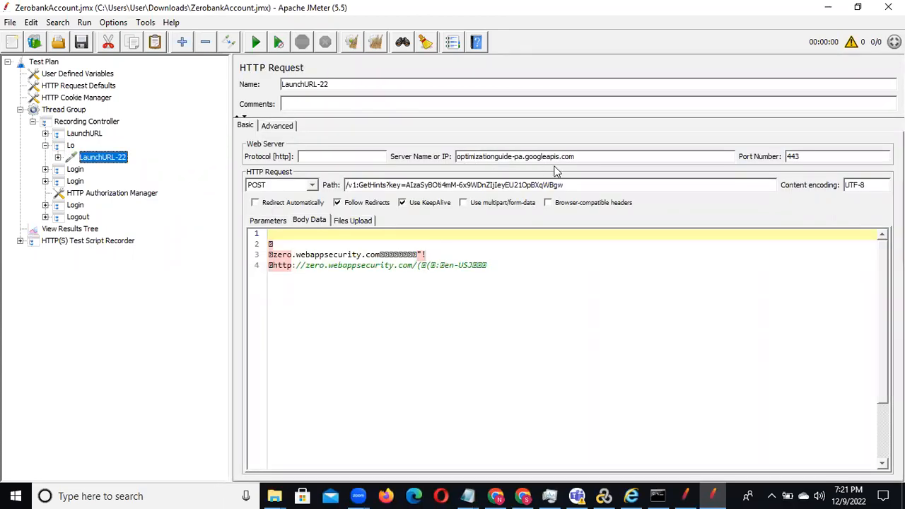
left_click(45, 146)
left_click(72, 145)
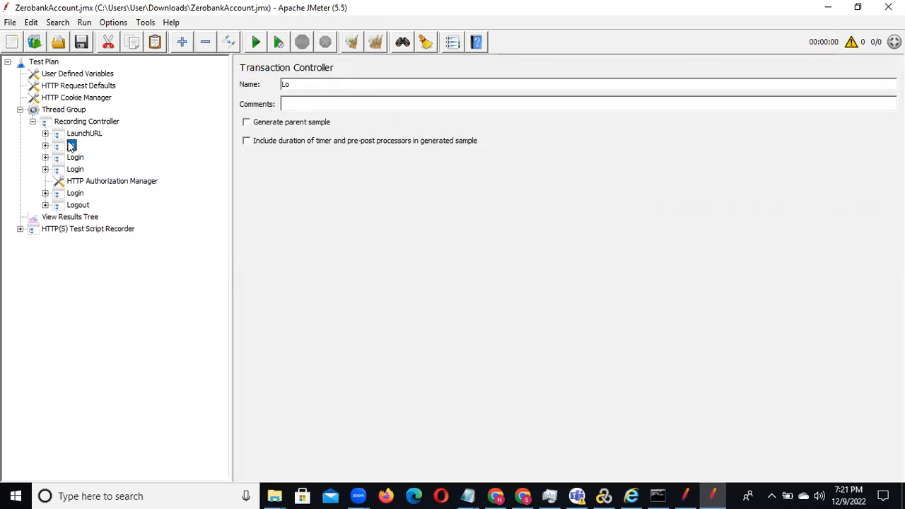
right_click(72, 145)
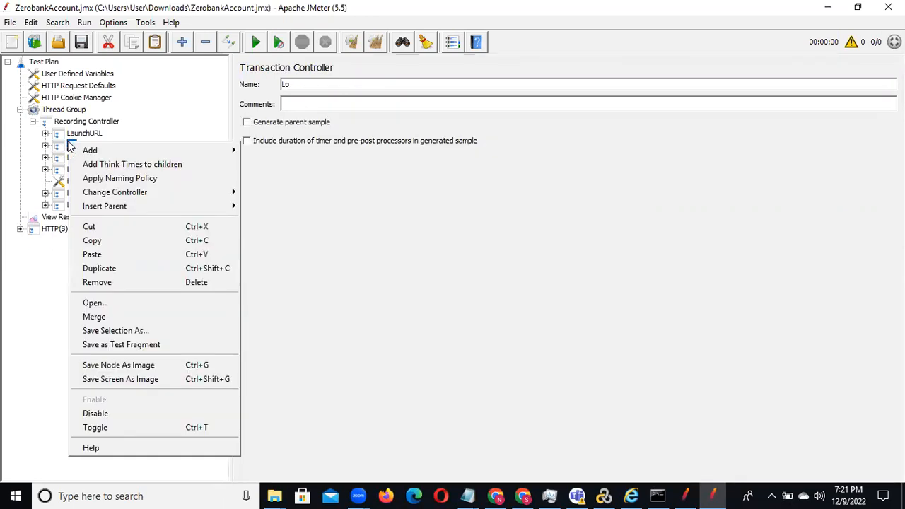
left_click(143, 288)
left_click(424, 261)
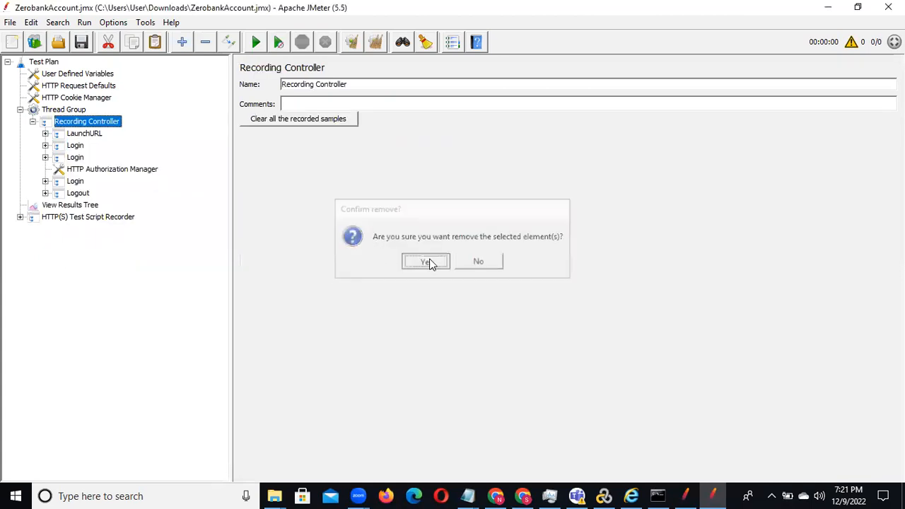
Step: Check the opening requests of the first Login transaction and remove Lo-23 (a.blazemeter.com) and Login-25 (optimizationguide-pa.googleapis.com)
left_click(45, 146)
left_click(89, 158)
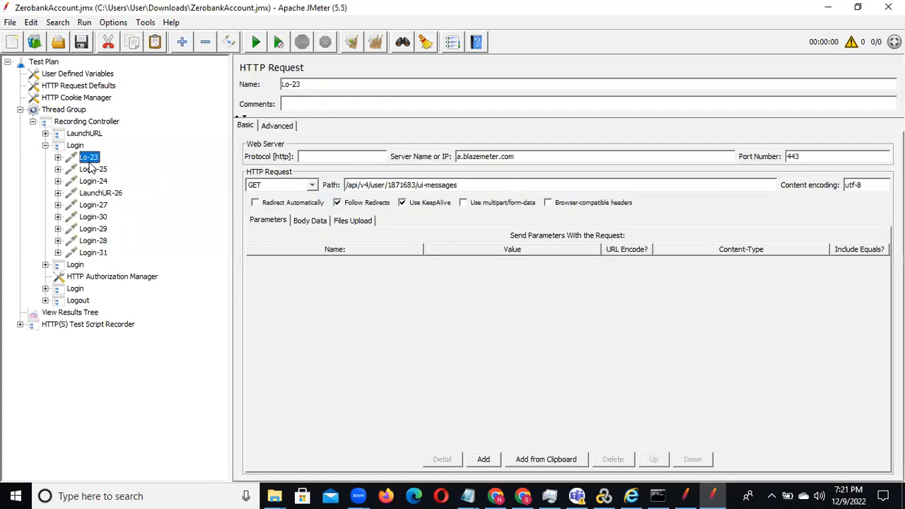
left_click(91, 169)
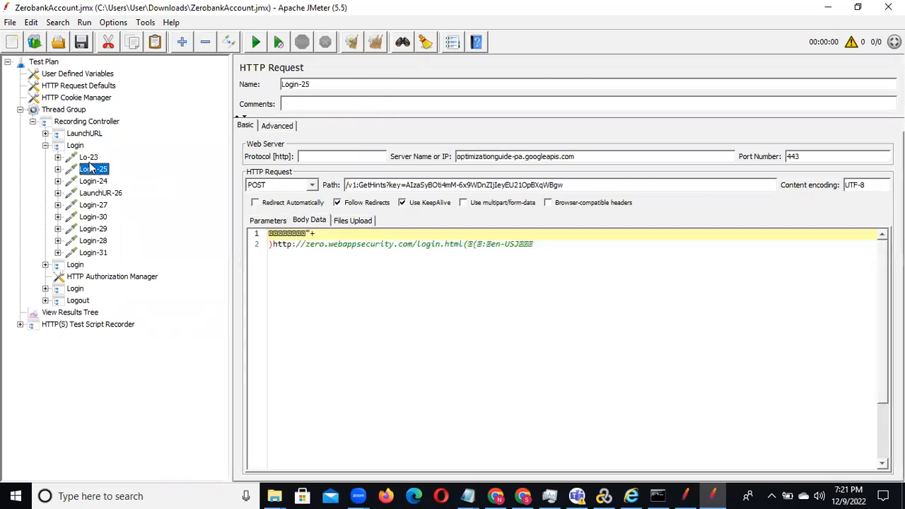
key("Down")
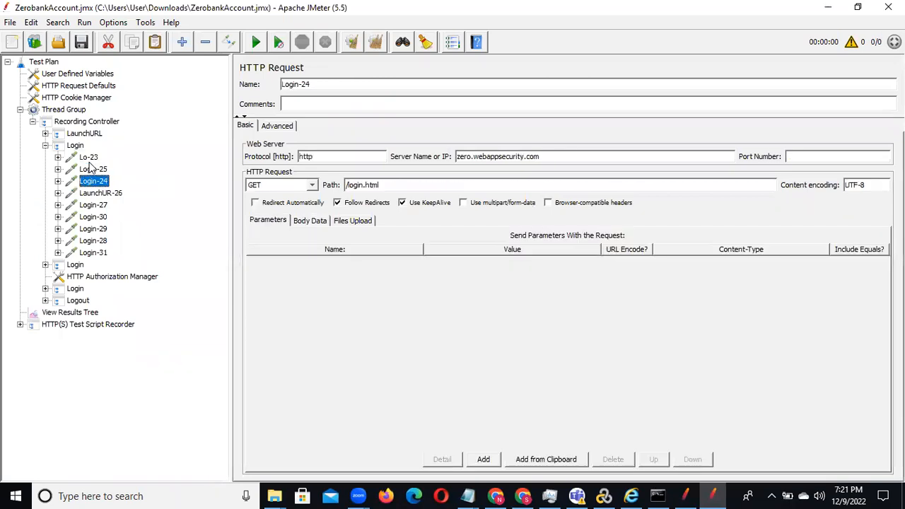
left_click(90, 168)
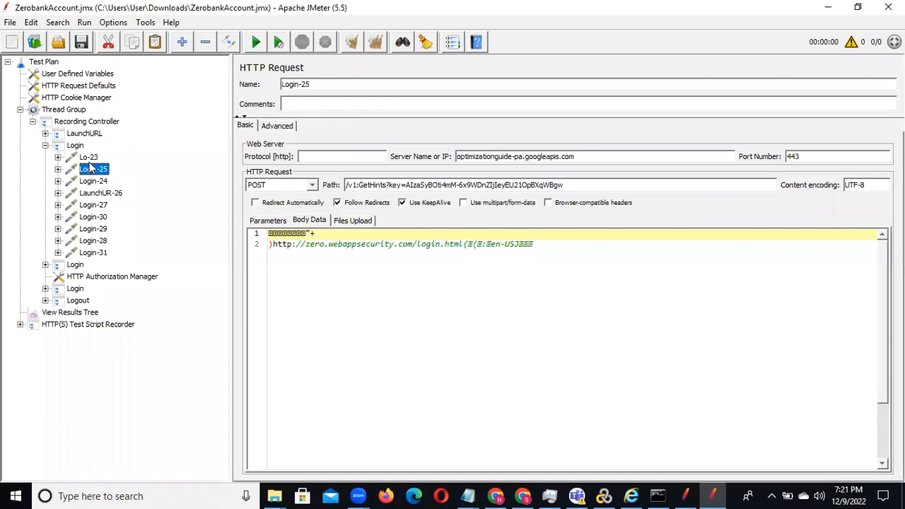
left_click(90, 162, "ctrl")
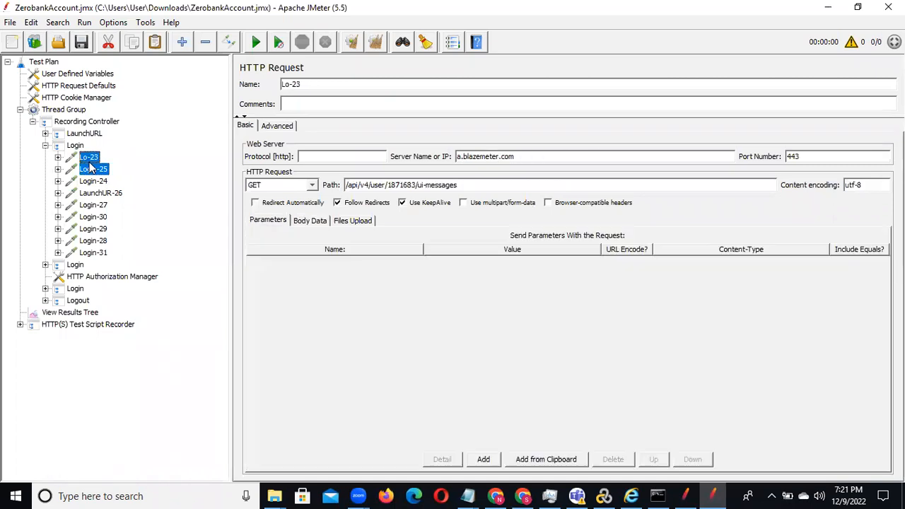
right_click(89, 163)
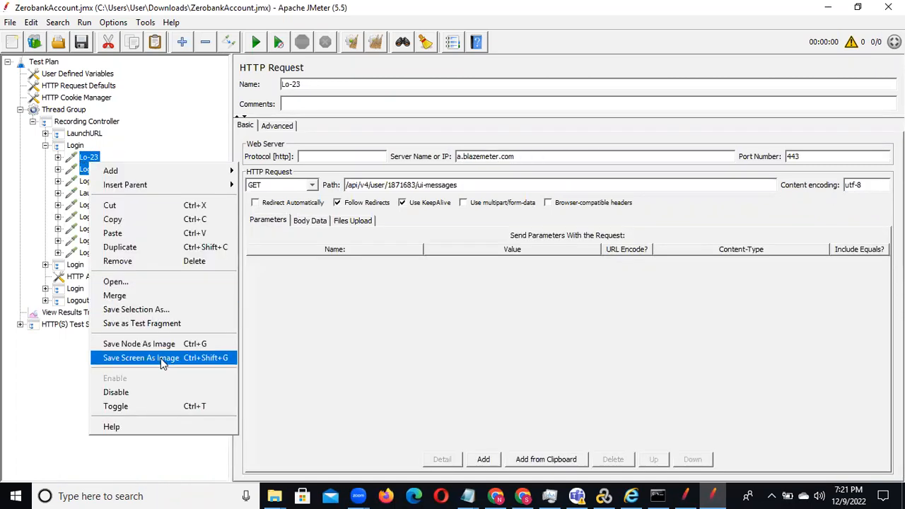
left_click(200, 262)
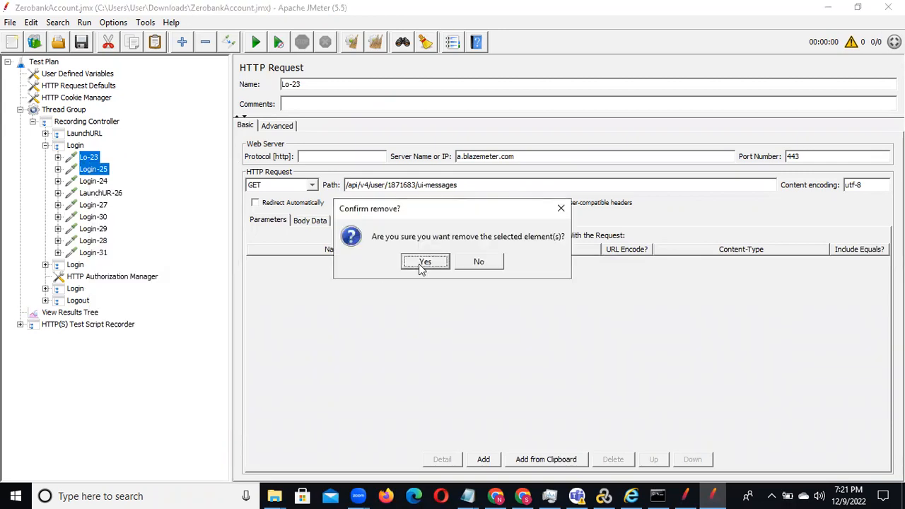
left_click(422, 263)
Step: Remove the presence.teams.live.com request LaunchUR-26 from the first Login transaction
left_click(100, 158)
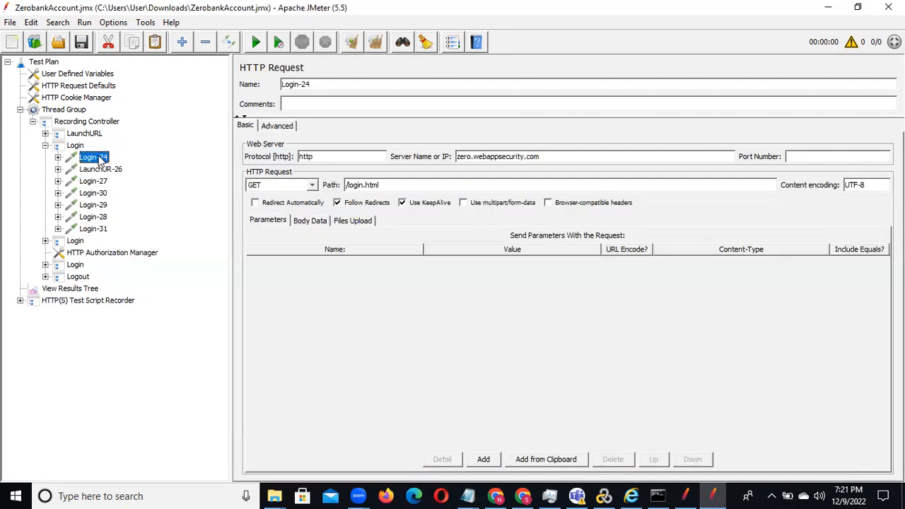
left_click(102, 170)
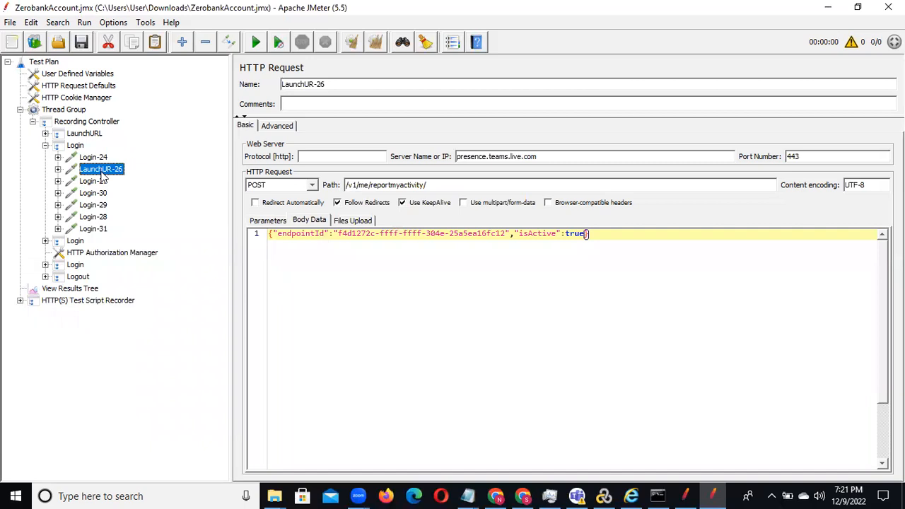
right_click(102, 176)
left_click(175, 273)
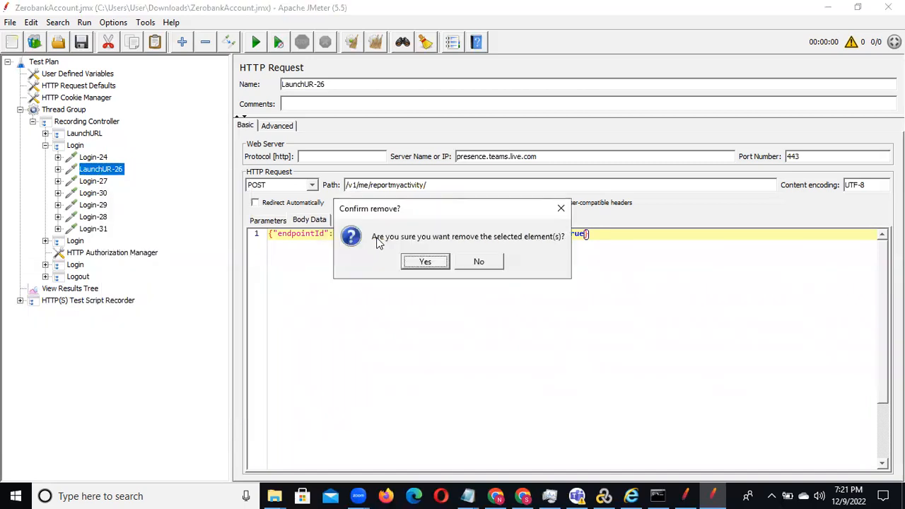
left_click(441, 263)
left_click(85, 175)
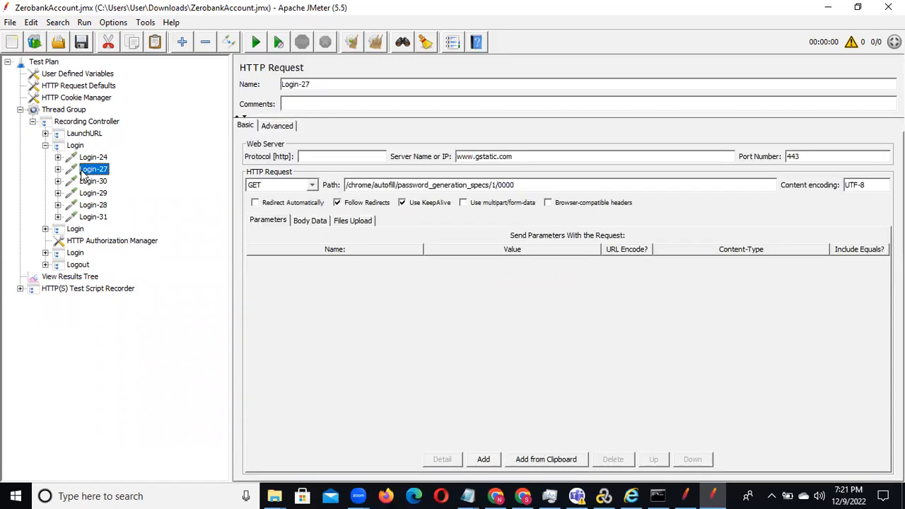
left_click(58, 169)
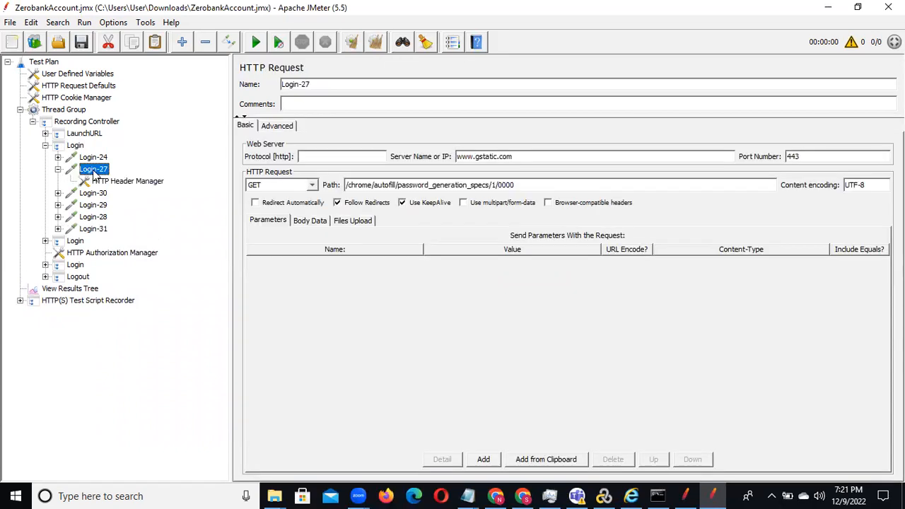
right_click(94, 171)
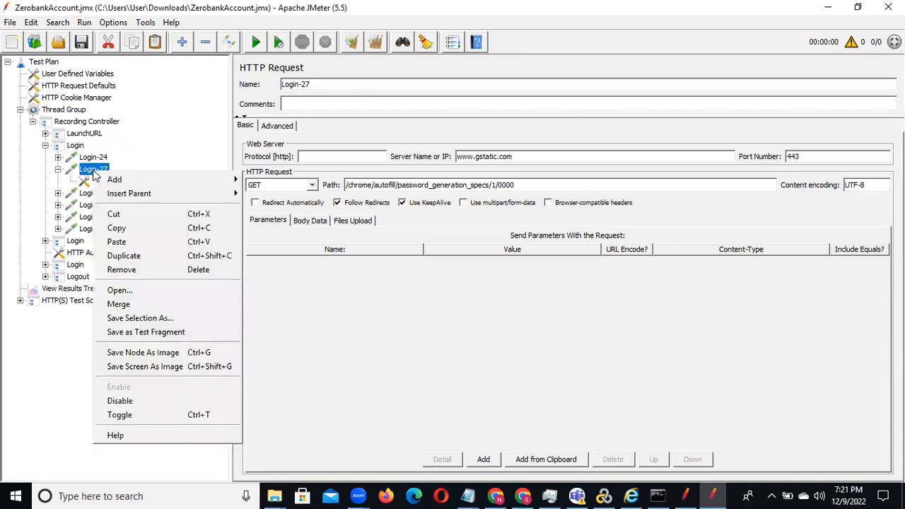
left_click(165, 272)
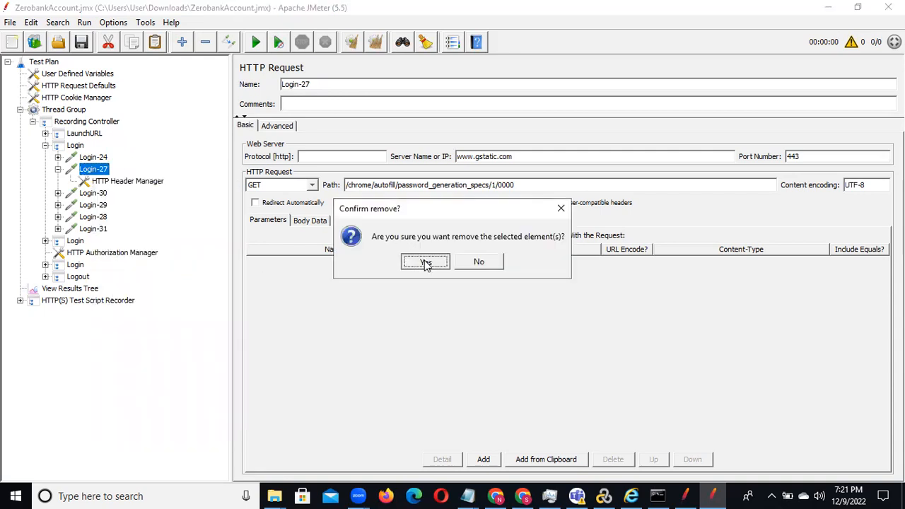
left_click(426, 262)
Step: Remove the content-autofill.googleapis.com request Login-30 from the first Login transaction
left_click(58, 169)
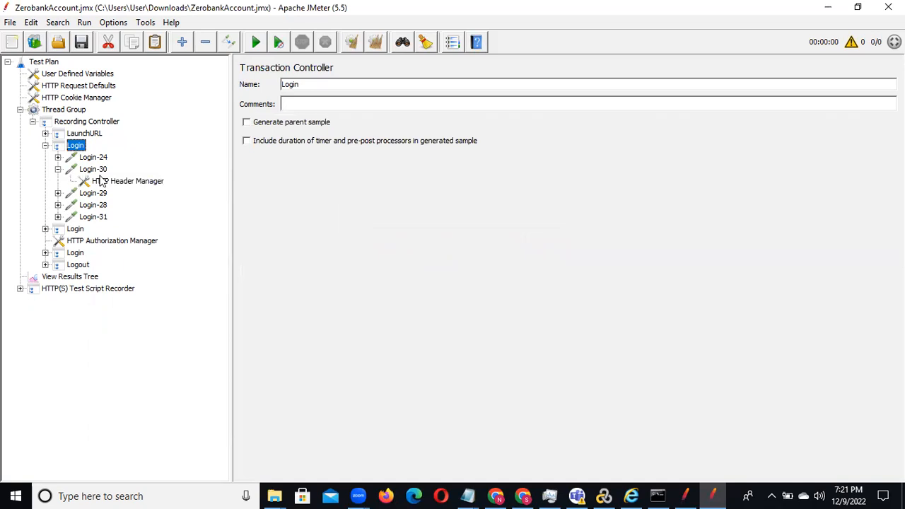
left_click(93, 169)
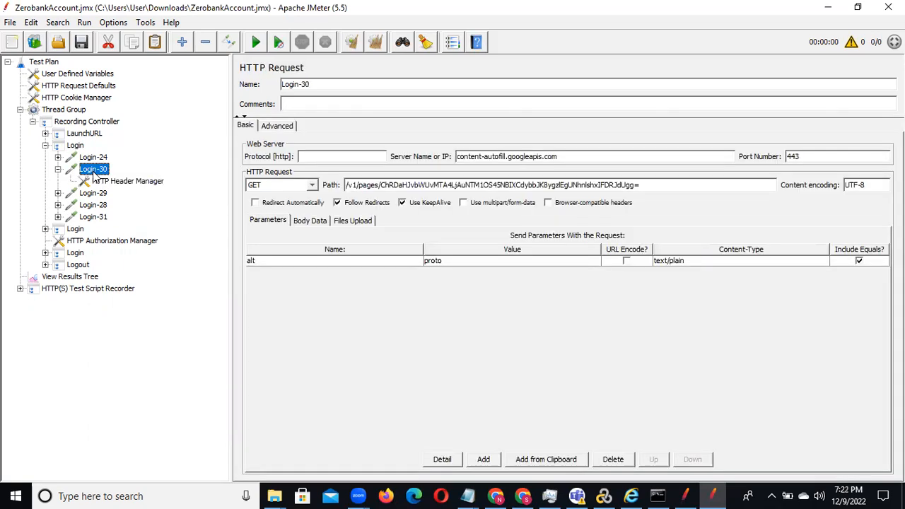
right_click(94, 175)
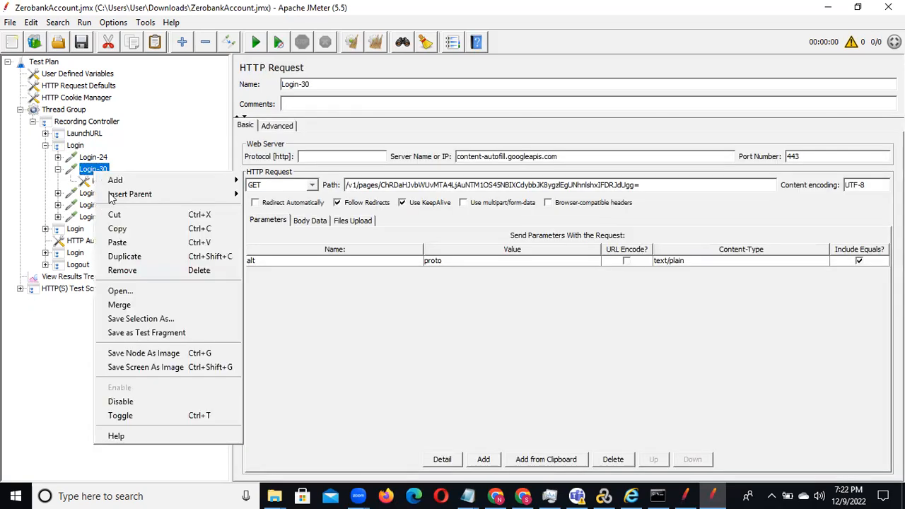
left_click(156, 272)
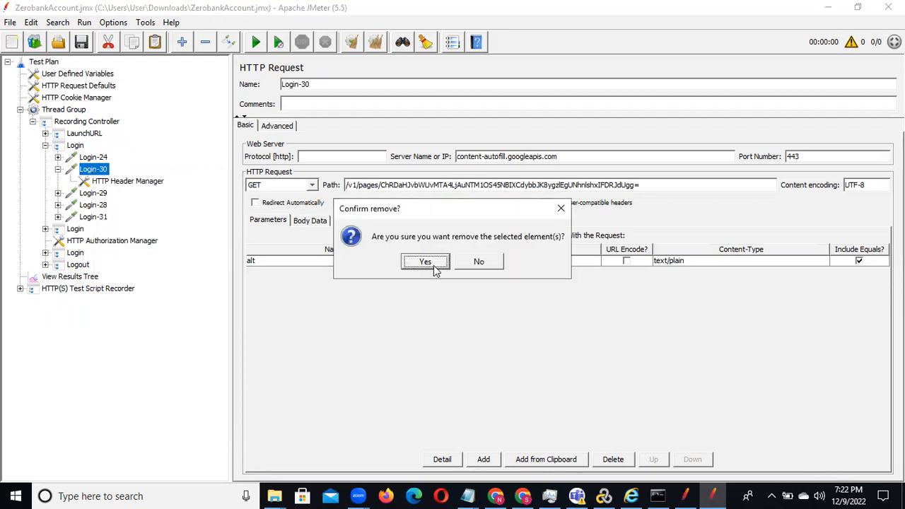
left_click(433, 269)
Step: Check the remaining requests of the first Login transaction and remove Login-29, Login-28 and Login-31, keeping Login-24
left_click(90, 159)
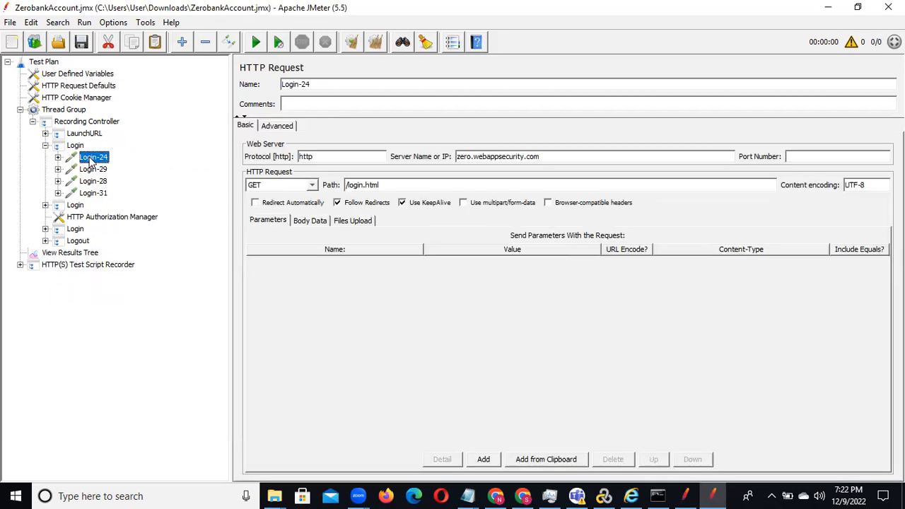
left_click(91, 171)
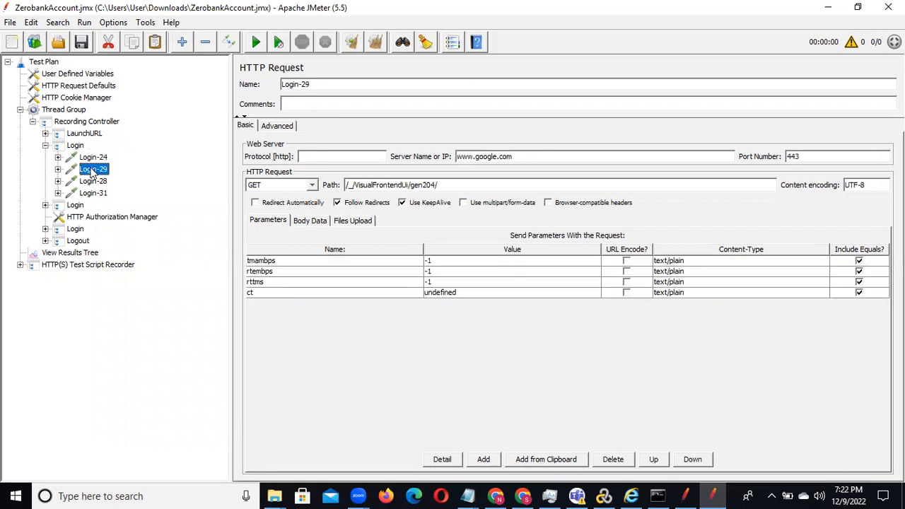
left_click(94, 181)
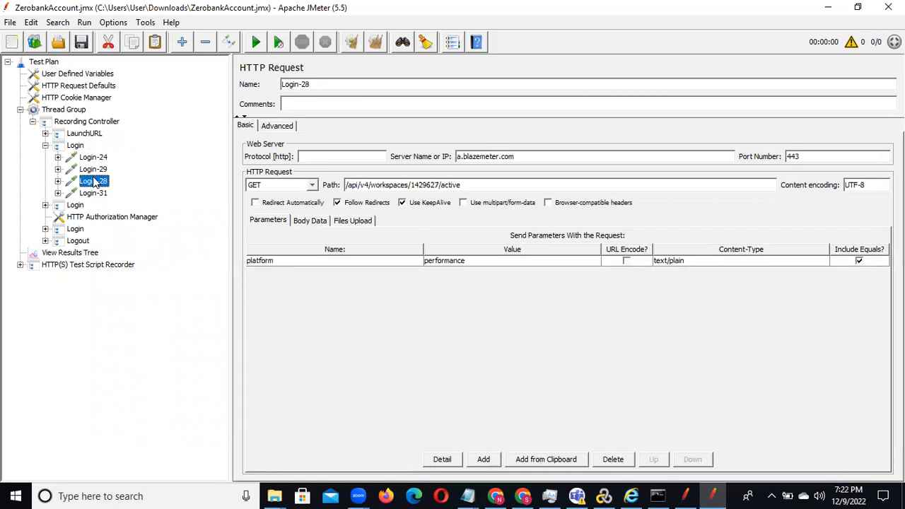
left_click(94, 194)
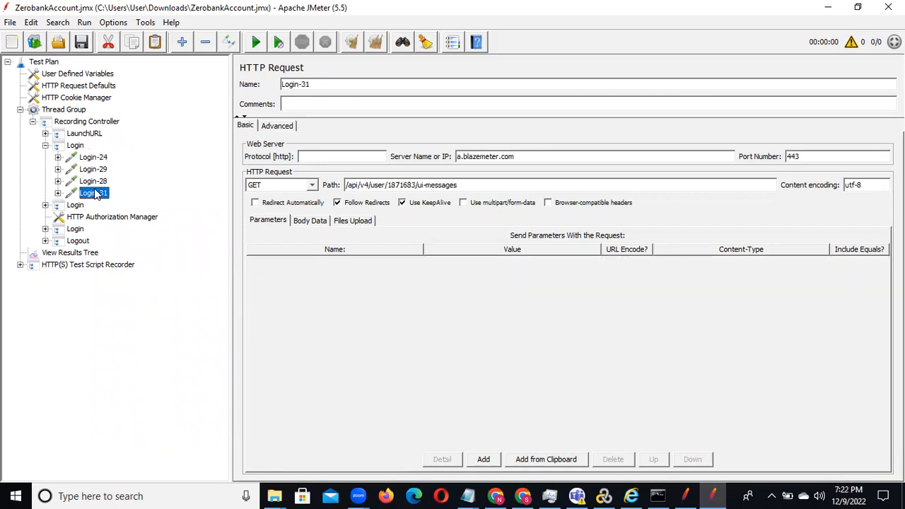
left_click(95, 158)
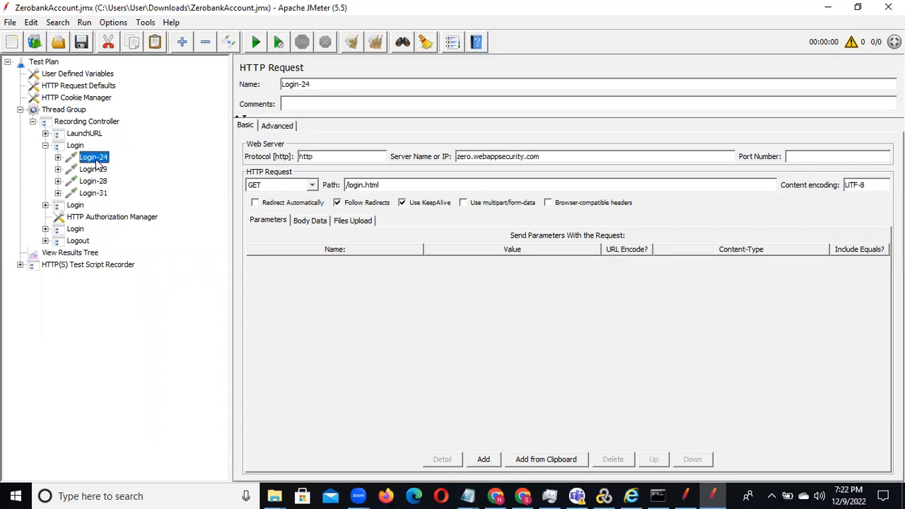
left_click(95, 172)
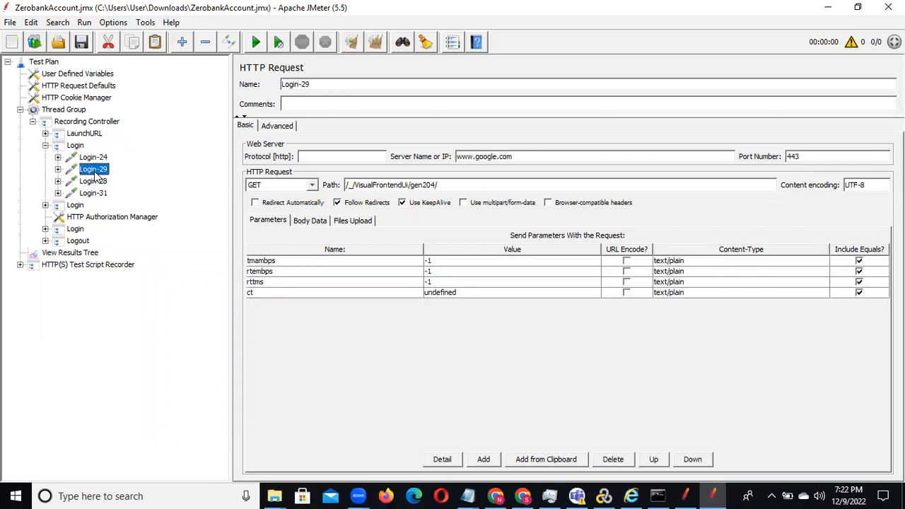
key("shift+Down")
key("shift+Down")
right_click(95, 174)
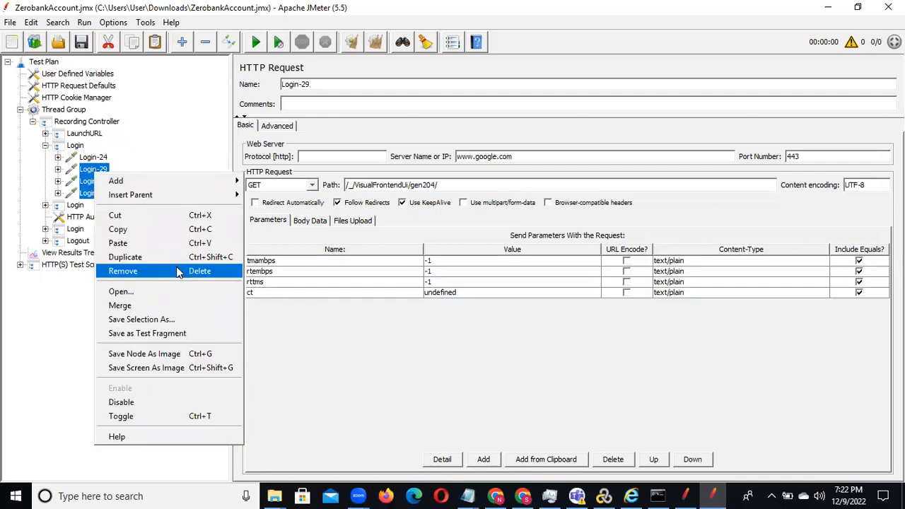
left_click(177, 273)
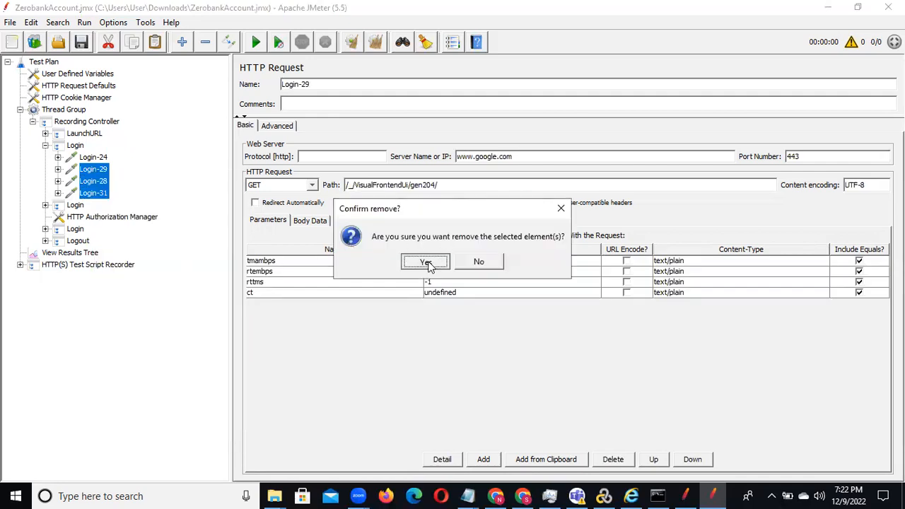
left_click(426, 263)
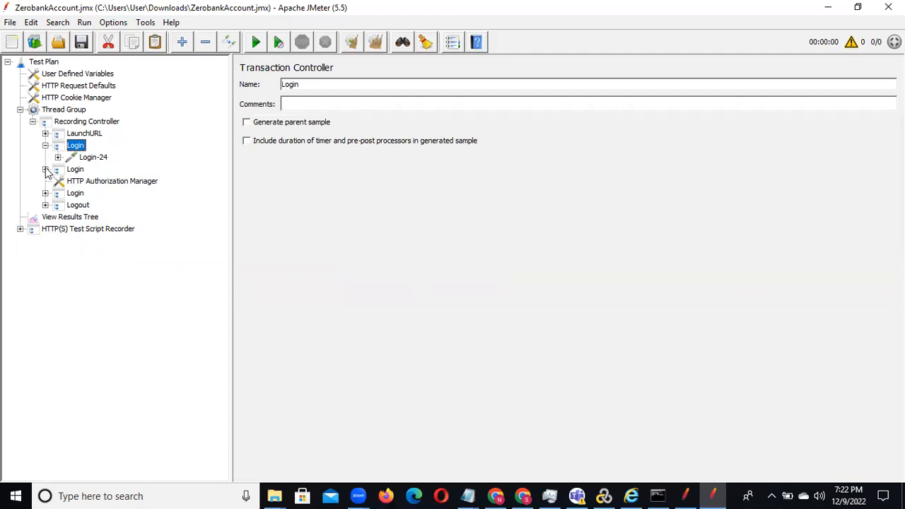
Step: Expand the second Login transaction, check its first requests and move the /signin.html request Login-32 out, directly above that controller
left_click(78, 170)
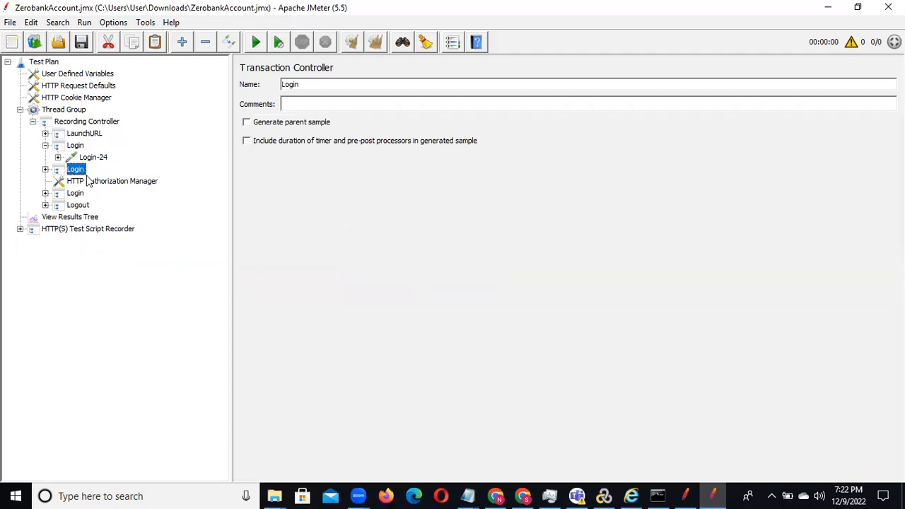
left_click(89, 182)
left_click(81, 172)
left_click(93, 158)
left_click(45, 169)
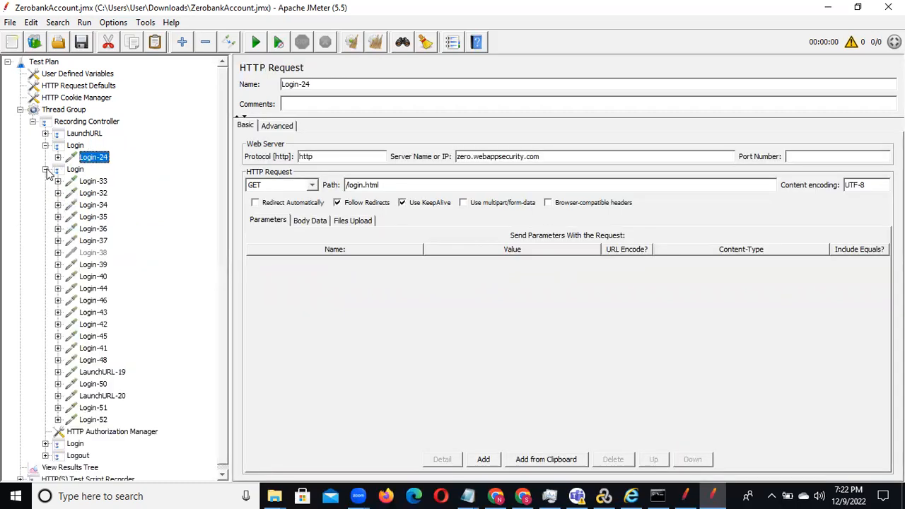
left_click(92, 182)
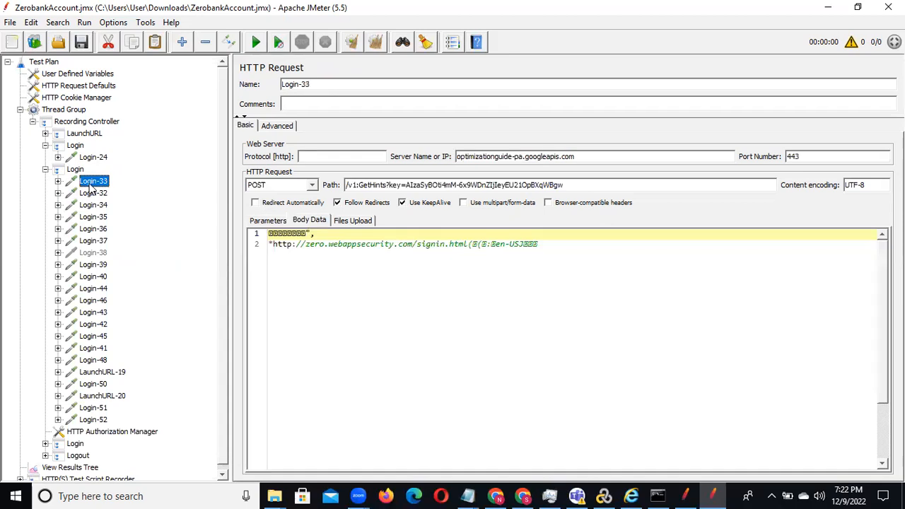
left_click(91, 190)
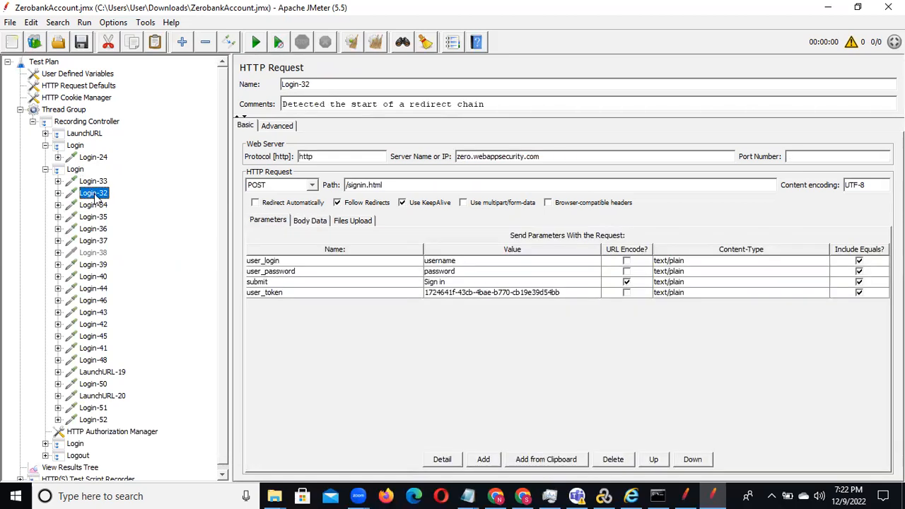
left_click_drag(95, 196, 93, 169)
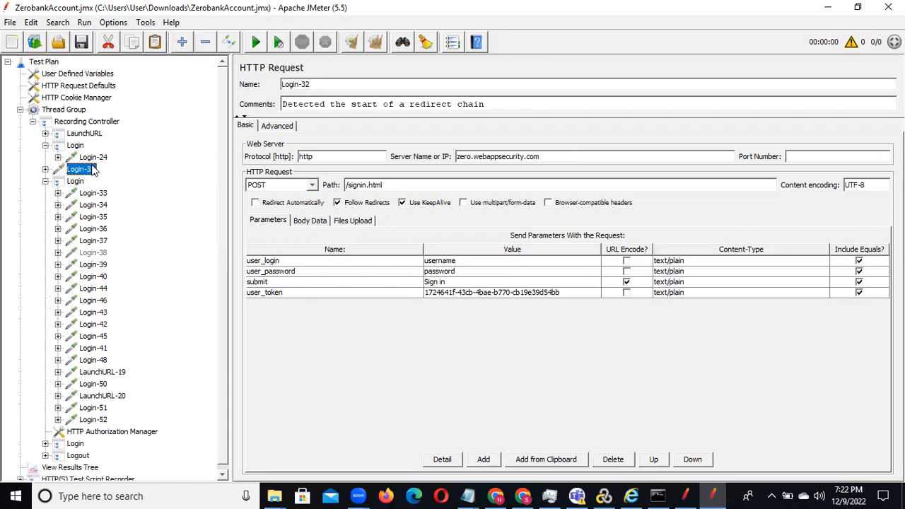
Step: Move the /auth/accept-certs.html request Login-34 out of the second Login transaction, directly below Login-32
left_click(92, 193)
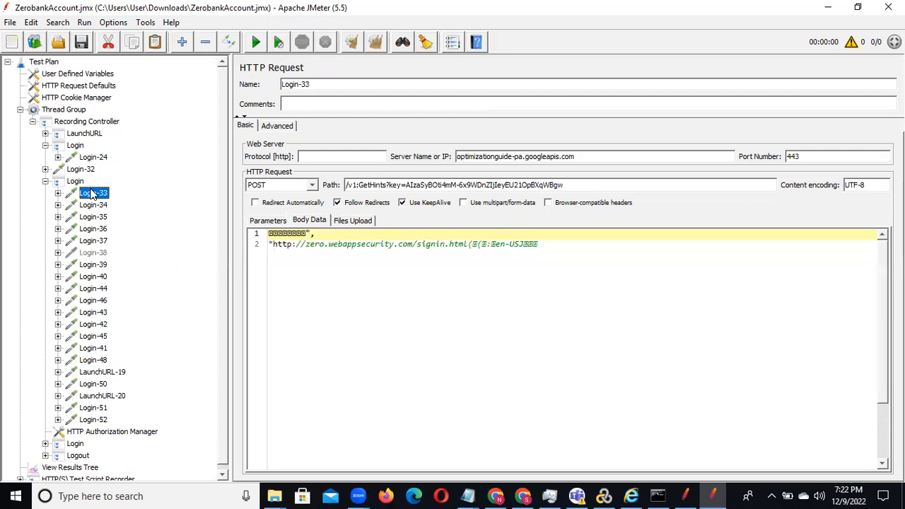
key("Down")
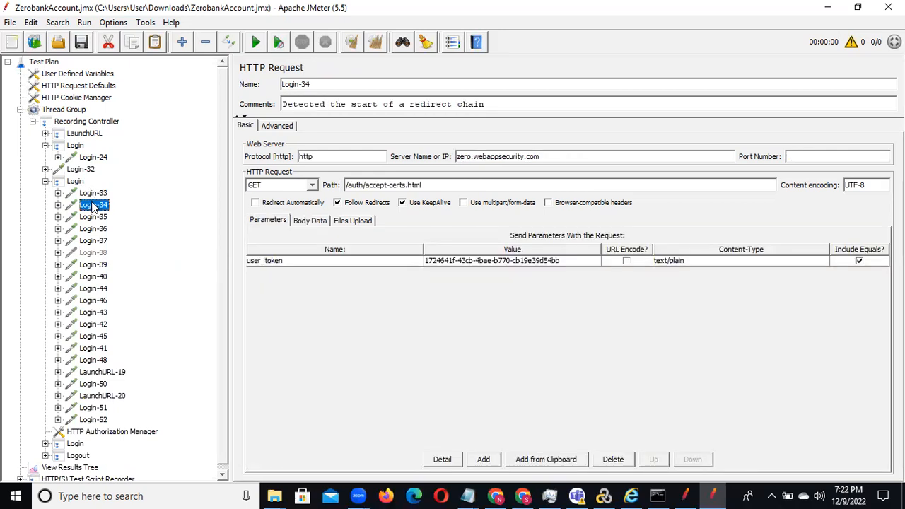
left_click_drag(93, 209, 91, 182)
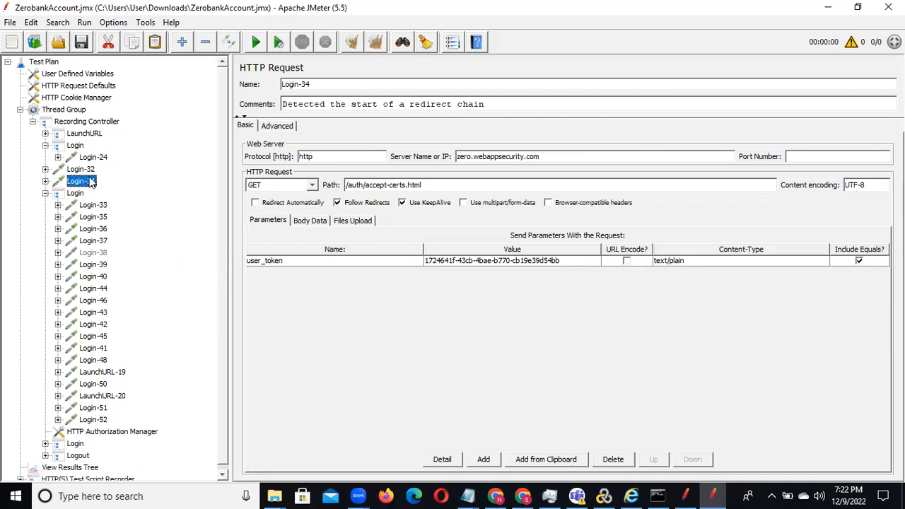
left_click(92, 205)
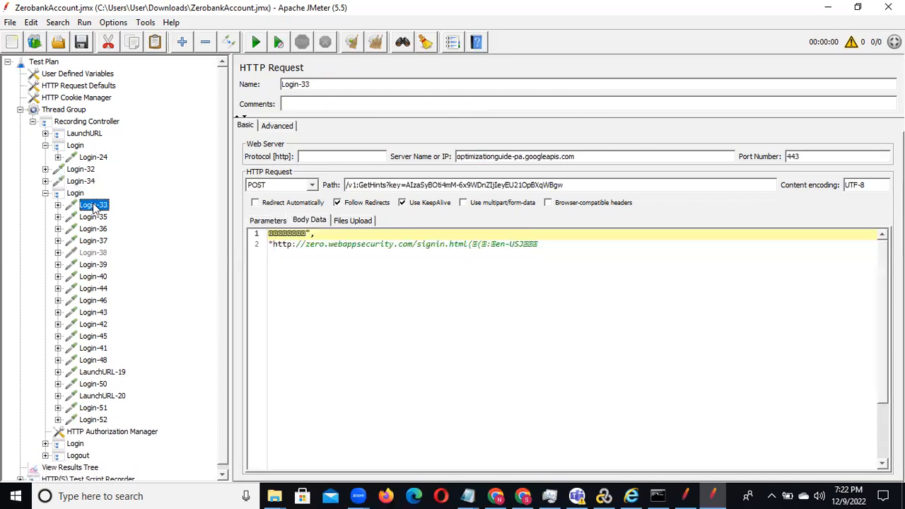
Step: Move the port 443 /auth/accept-certs.html request Login-37 out of the second Login transaction, directly below Login-34
key("Down")
key("Down")
key("Down")
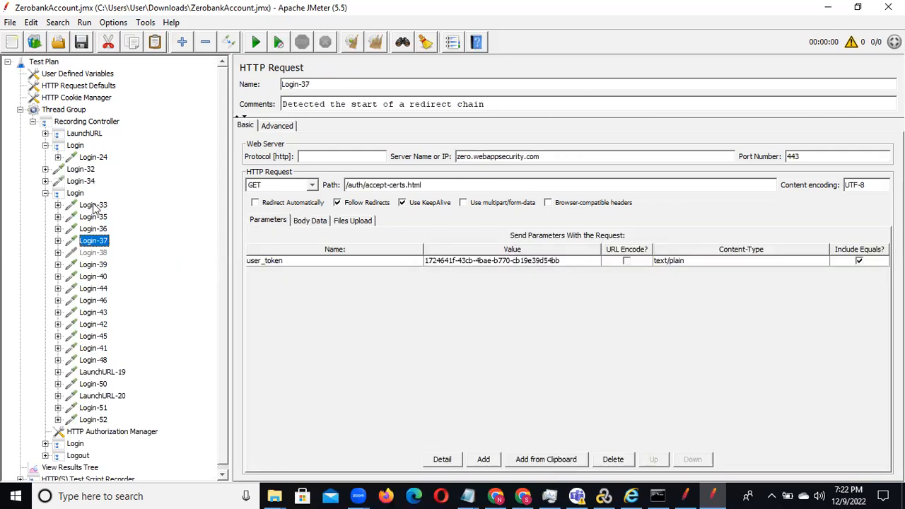
left_click_drag(90, 245, 90, 203)
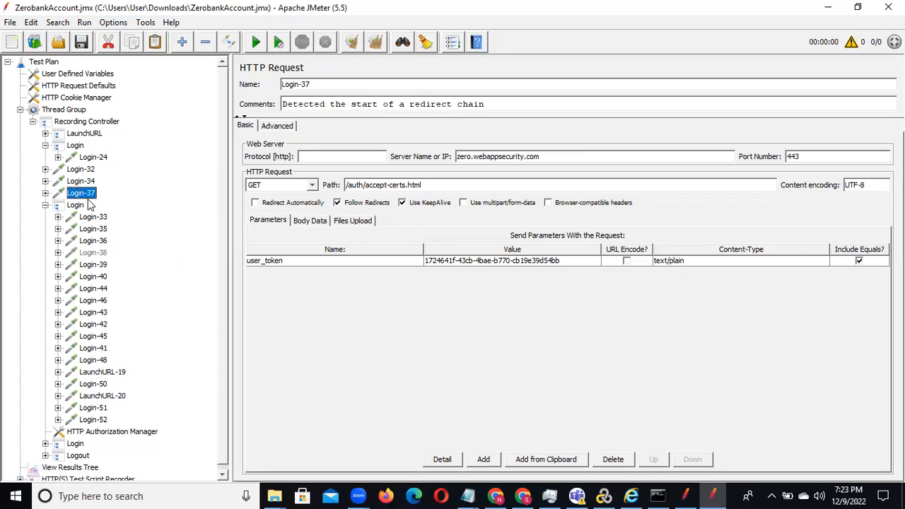
Step: Check requests Login-35 to Login-39 and move the /bank/account-summary.html request Login-39 out of the second Login transaction, directly below Login-37
left_click(95, 231)
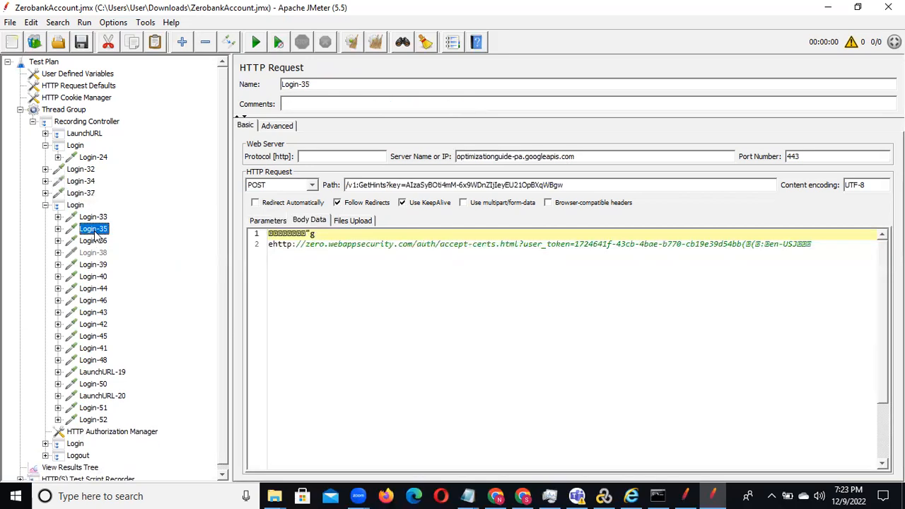
key("Down")
key("Down")
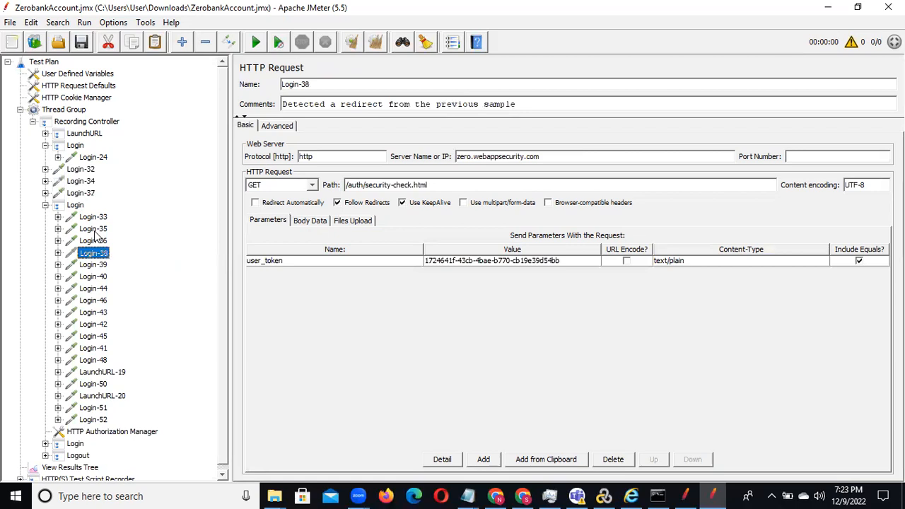
left_click(93, 242)
key("Down")
left_click(99, 266)
left_click(100, 254)
left_click(98, 267)
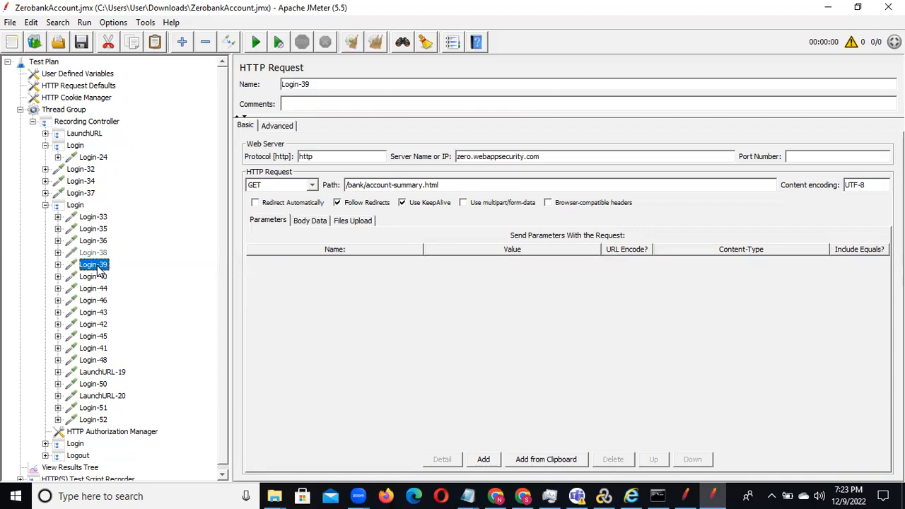
left_click_drag(99, 270, 89, 204)
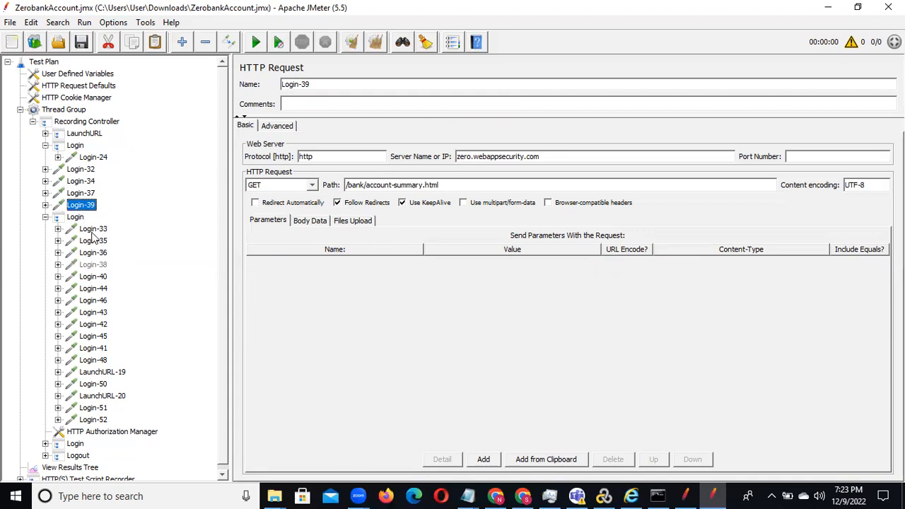
Step: Examine the server and path of the second Login transaction's remaining requests, from Login-40 down to Login-52
left_click(93, 277)
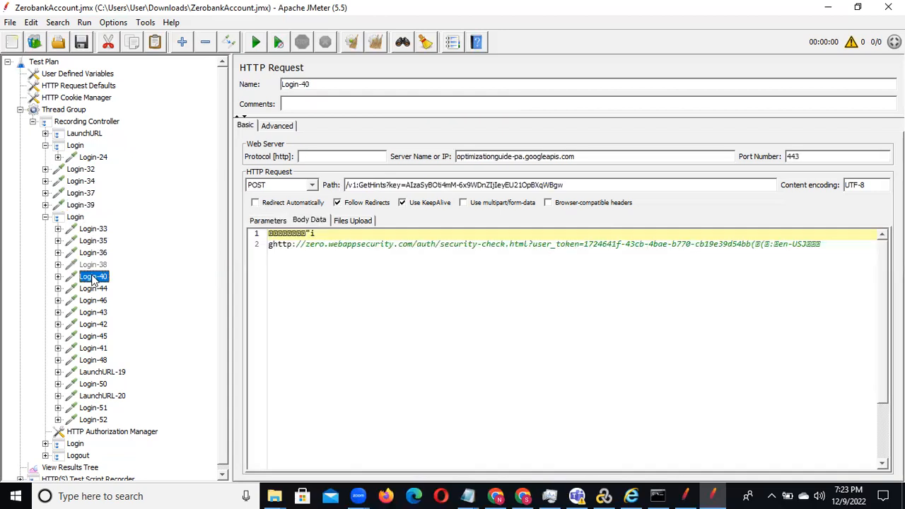
left_click(93, 288)
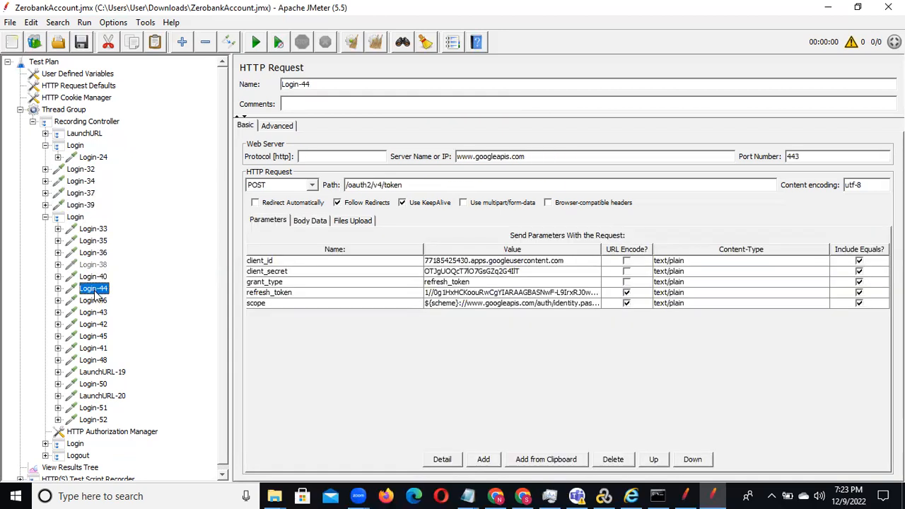
left_click(94, 301)
left_click(96, 313)
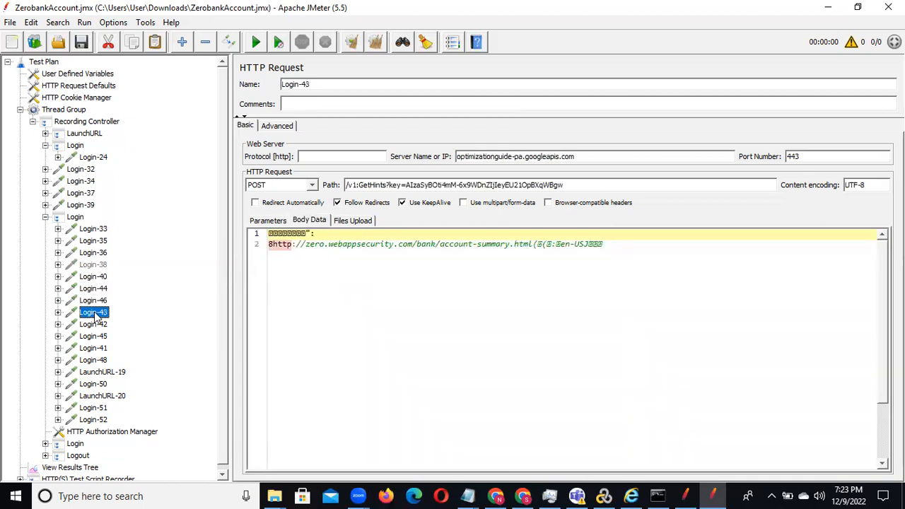
left_click(97, 325)
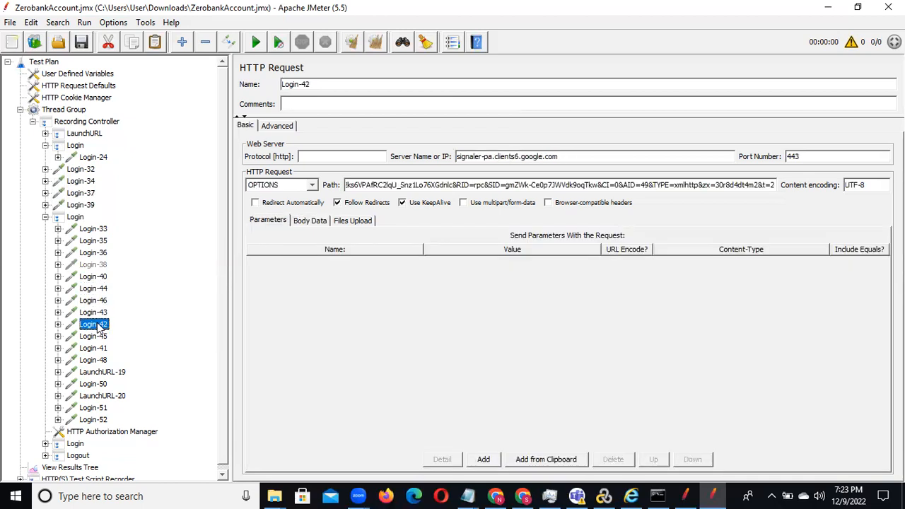
left_click(99, 337)
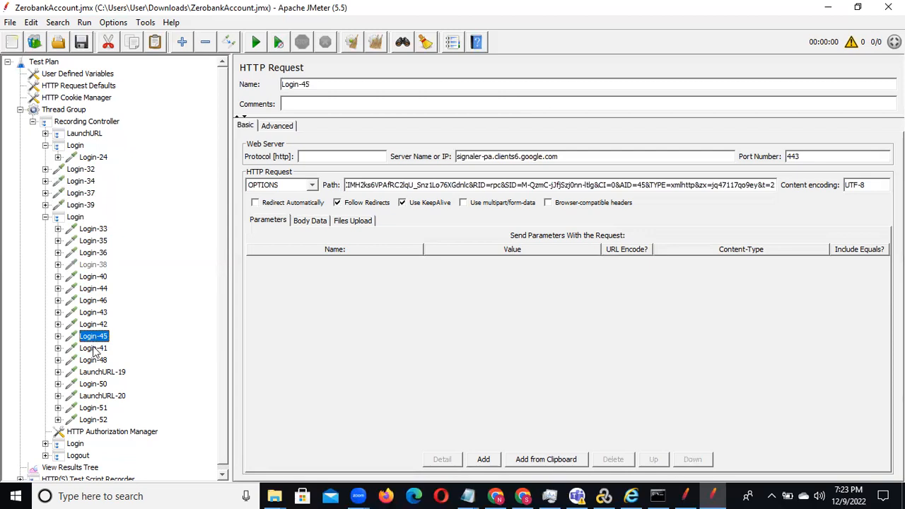
left_click(94, 349)
left_click(96, 361)
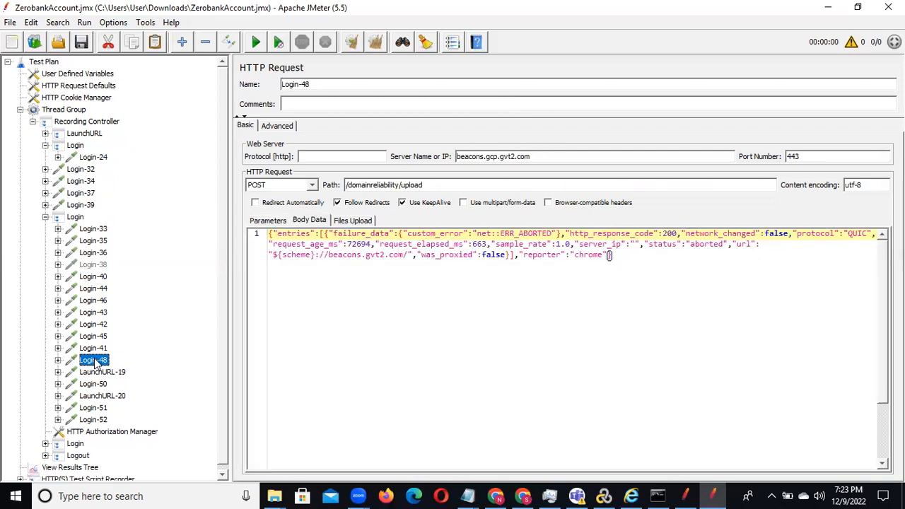
left_click(99, 372)
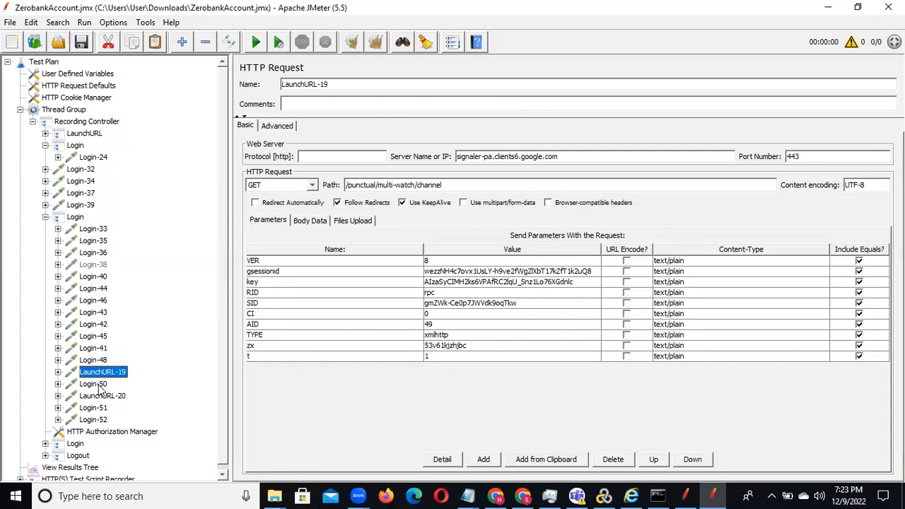
left_click(99, 386)
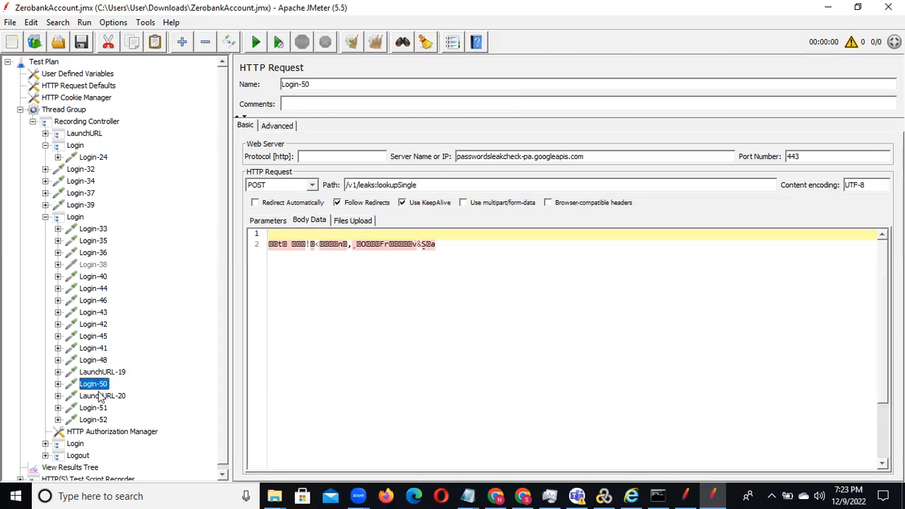
left_click(101, 398)
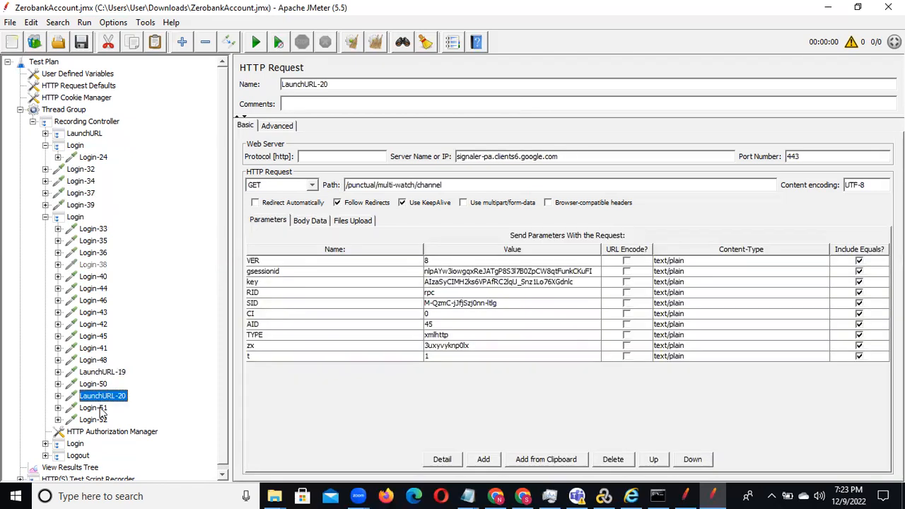
left_click(99, 409)
left_click(99, 420)
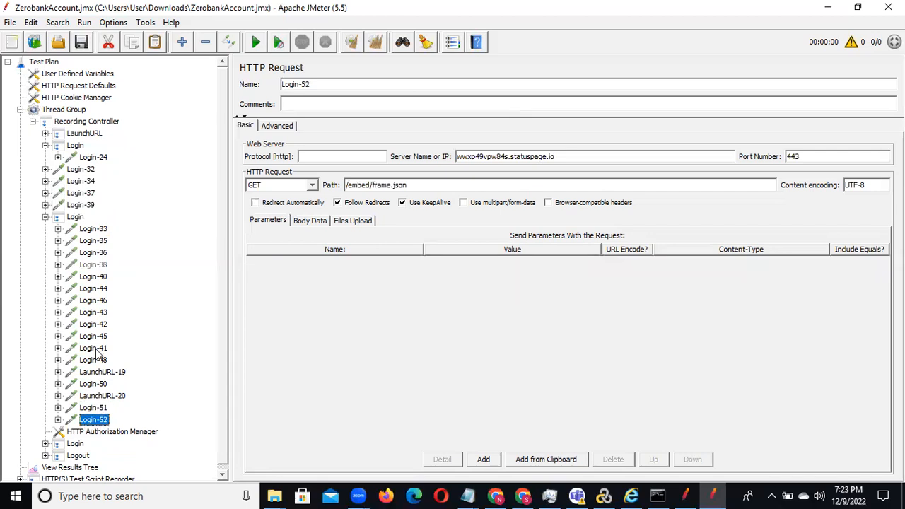
Step: Remove the second Login transaction controller with all its remaining requests
left_click(46, 218)
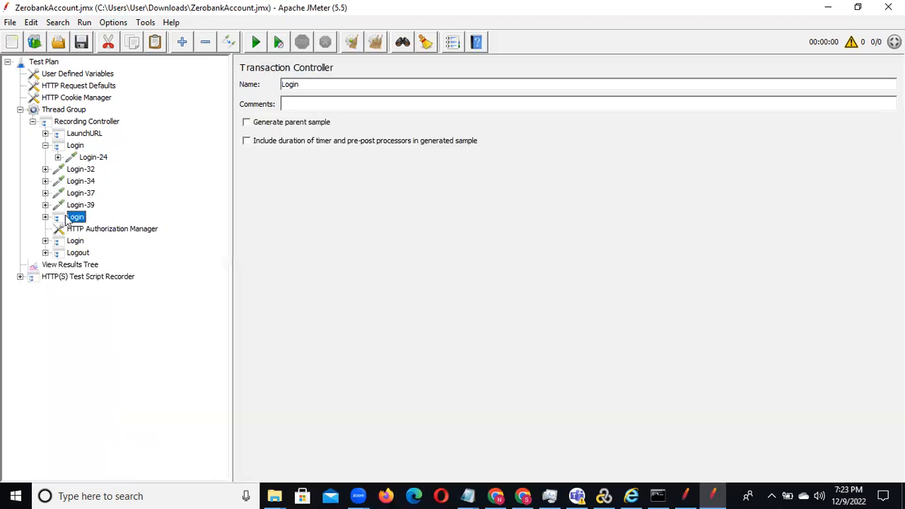
right_click(74, 216)
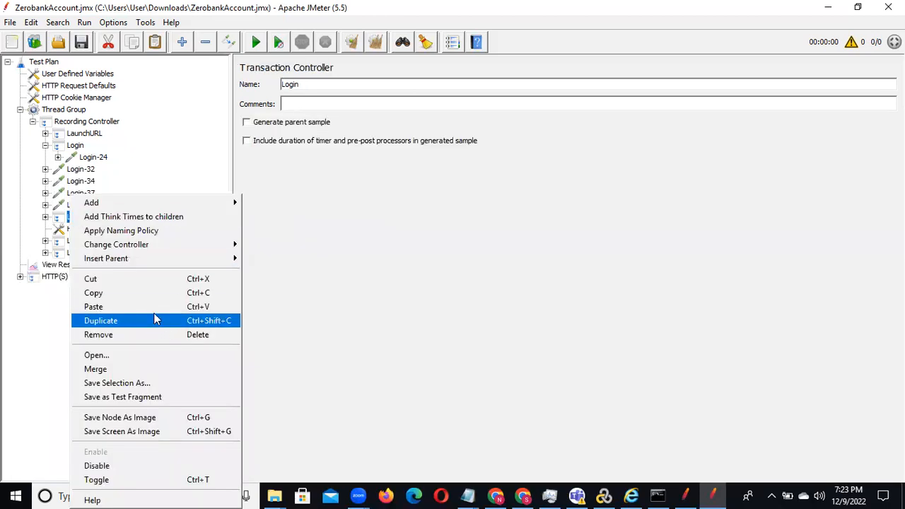
left_click(147, 338)
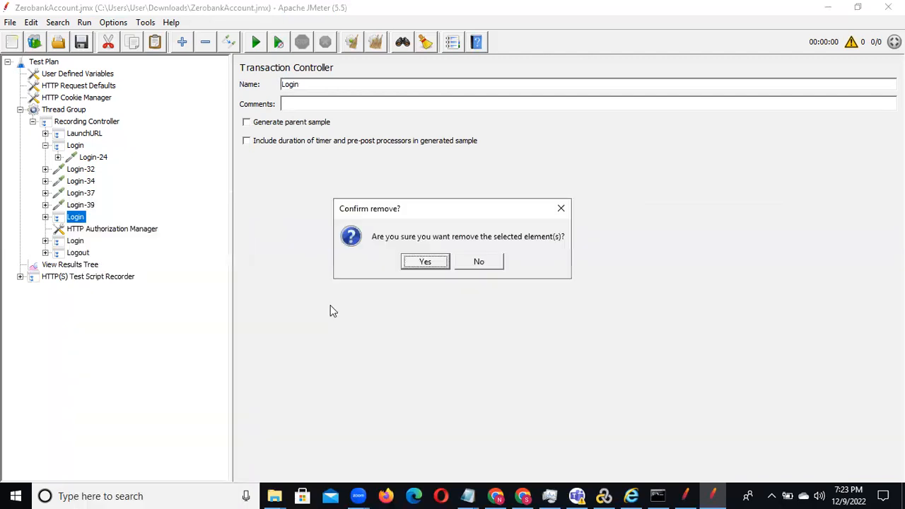
left_click(430, 264)
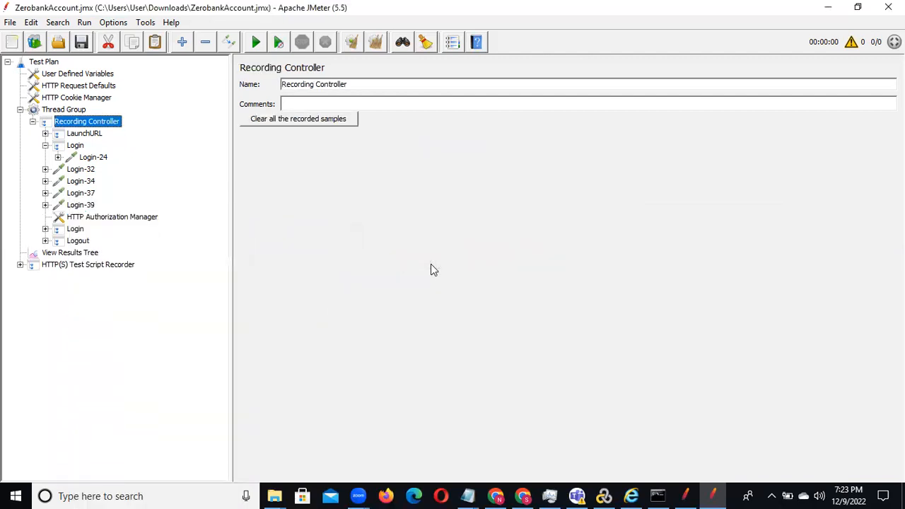
Step: Inspect the moved-out requests Login-39 and Login-32, including their child elements and parameters
left_click(45, 205)
left_click(80, 205)
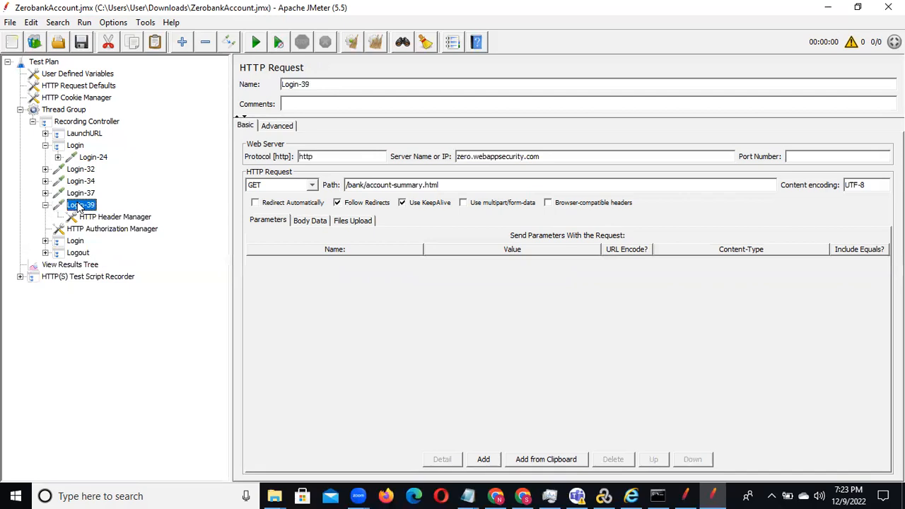
left_click(45, 206)
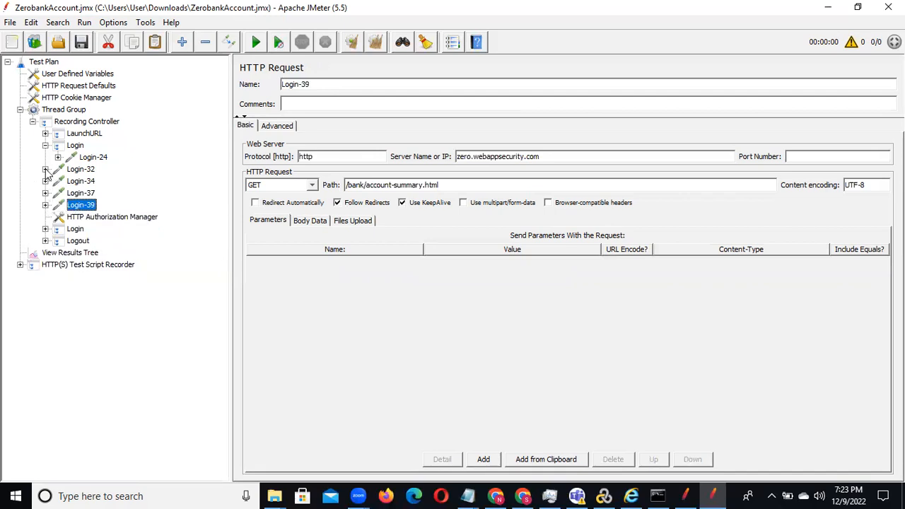
left_click(45, 169)
left_click(80, 171)
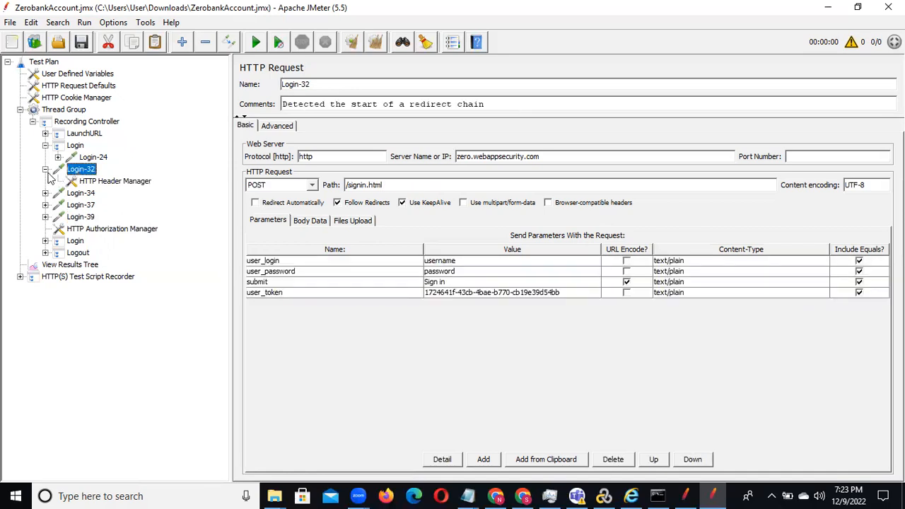
left_click(45, 169)
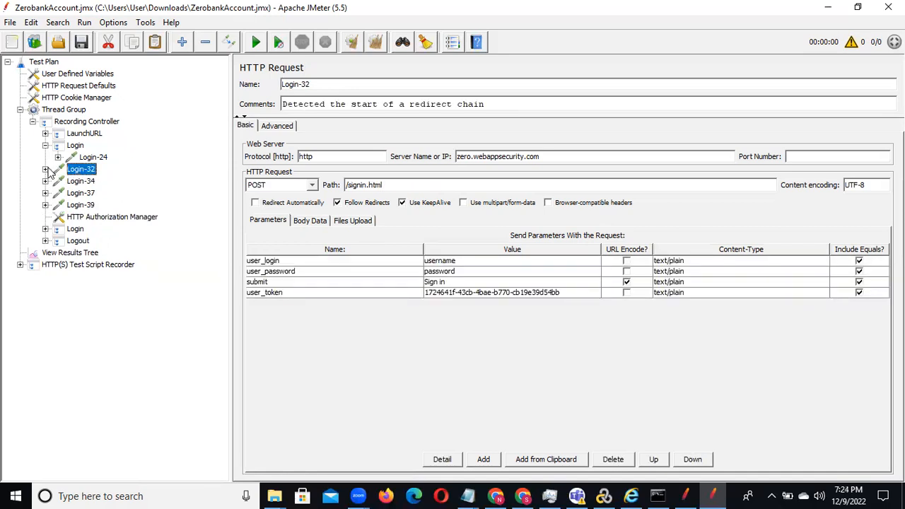
left_click(45, 169)
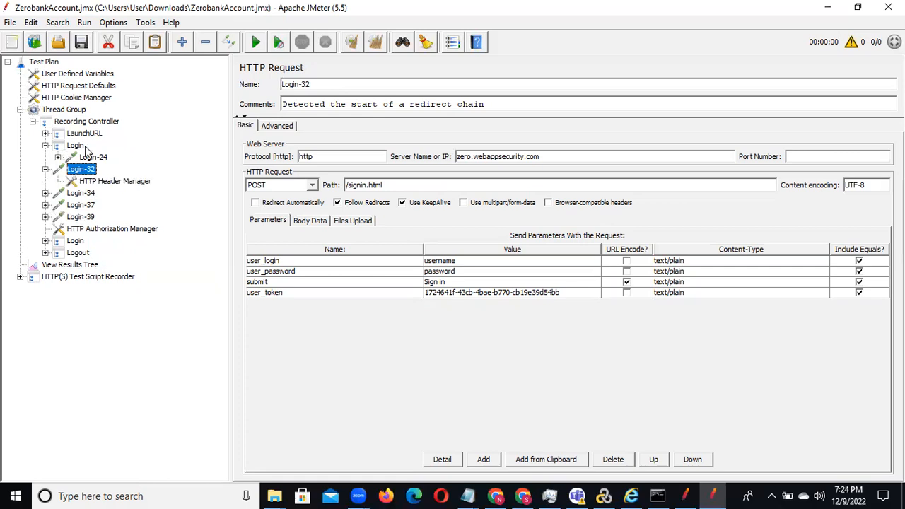
left_click(45, 169)
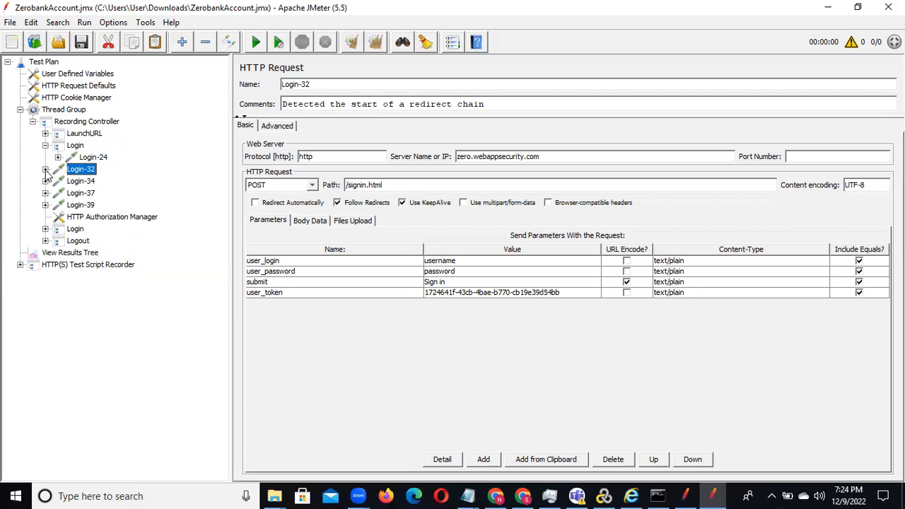
Step: Move Login-32, Login-34, Login-37 and Login-39 together into the first Login transaction below Login-24, and review each one there
key("shift+Down")
key("shift+Down")
key("shift+Down")
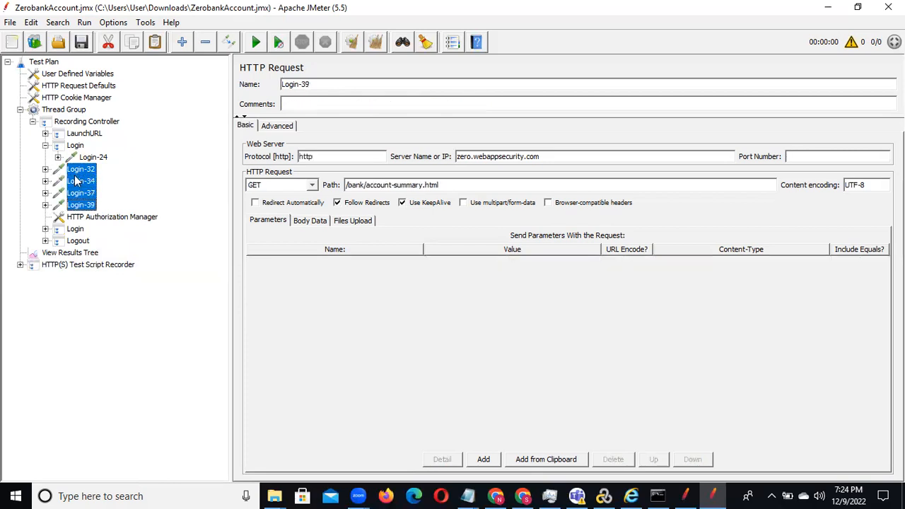
left_click_drag(76, 181, 78, 146)
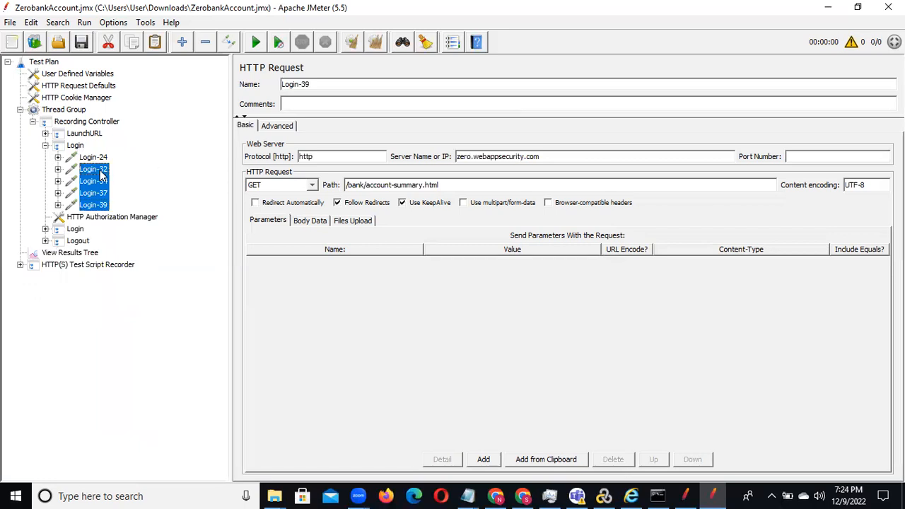
left_click(93, 169)
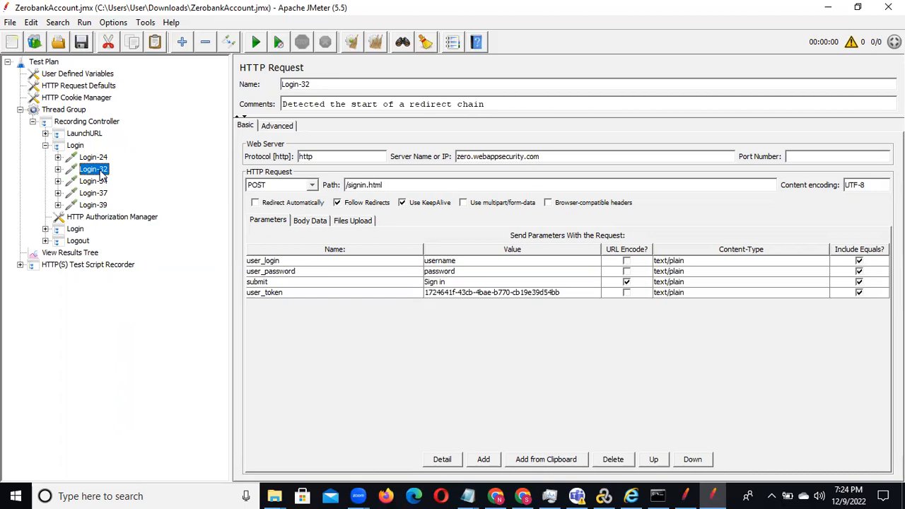
left_click(99, 181)
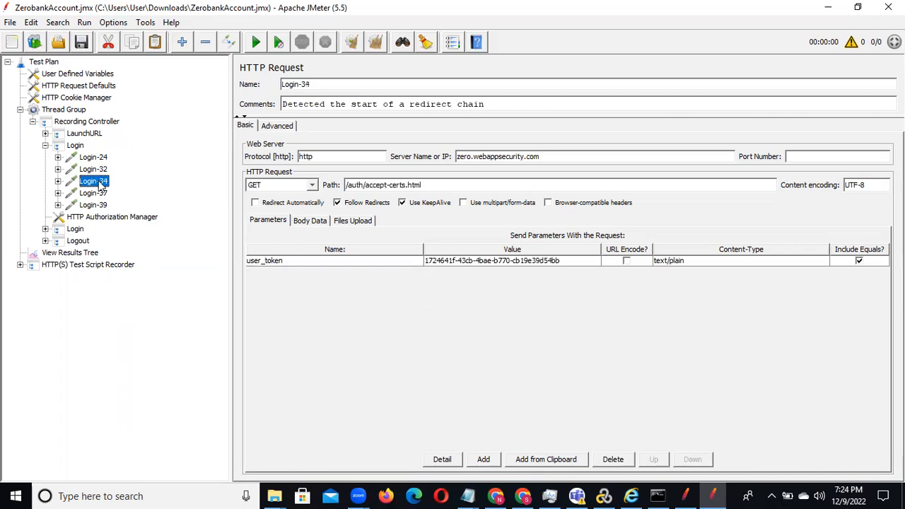
left_click(99, 193)
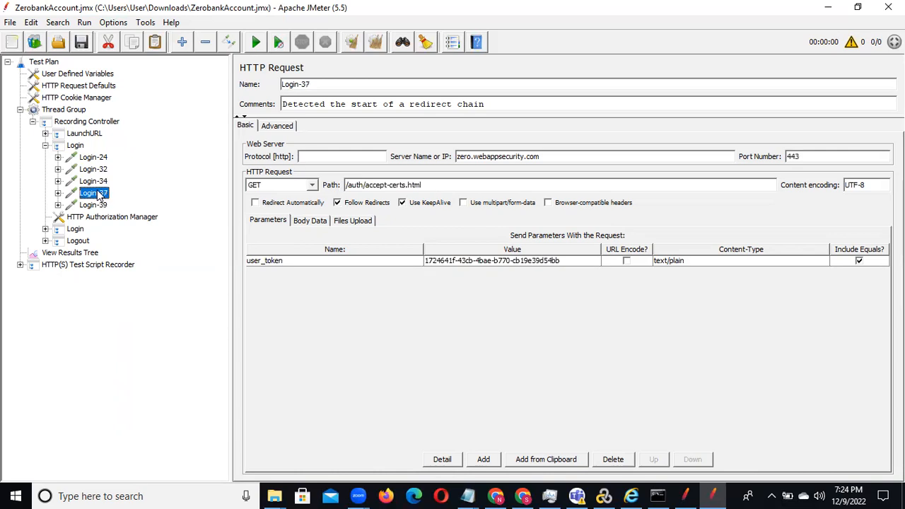
left_click(99, 205)
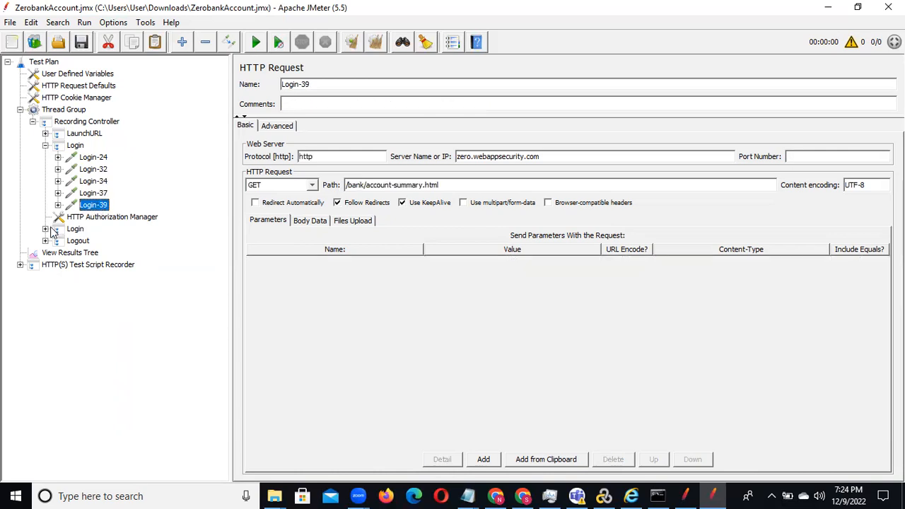
Step: Review requests Login-53, Login-54 and Login-55, and remove the extra Login transaction controller that contains them
left_click(45, 229)
left_click(93, 242)
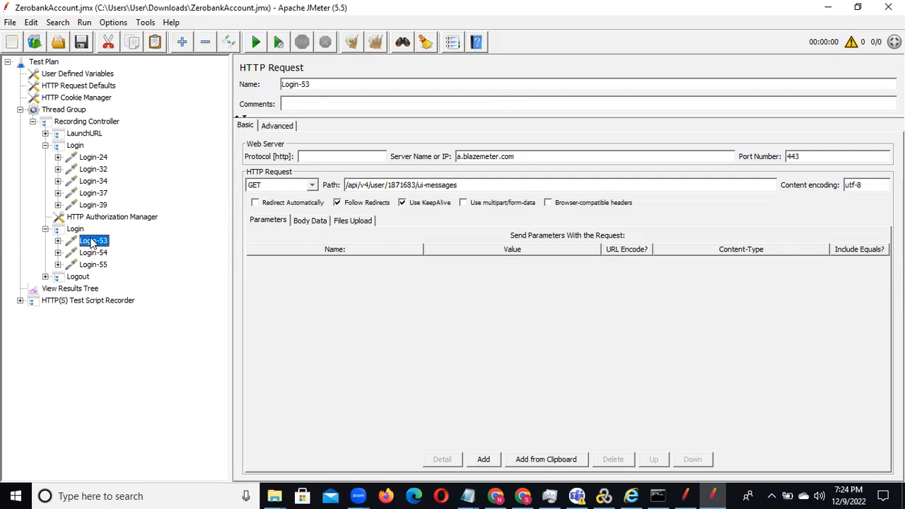
left_click(94, 254)
left_click(99, 265)
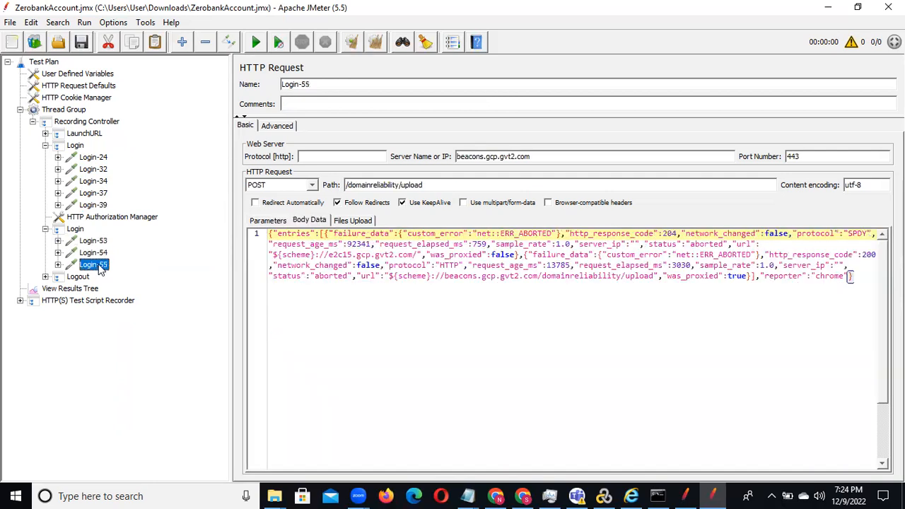
left_click(45, 229)
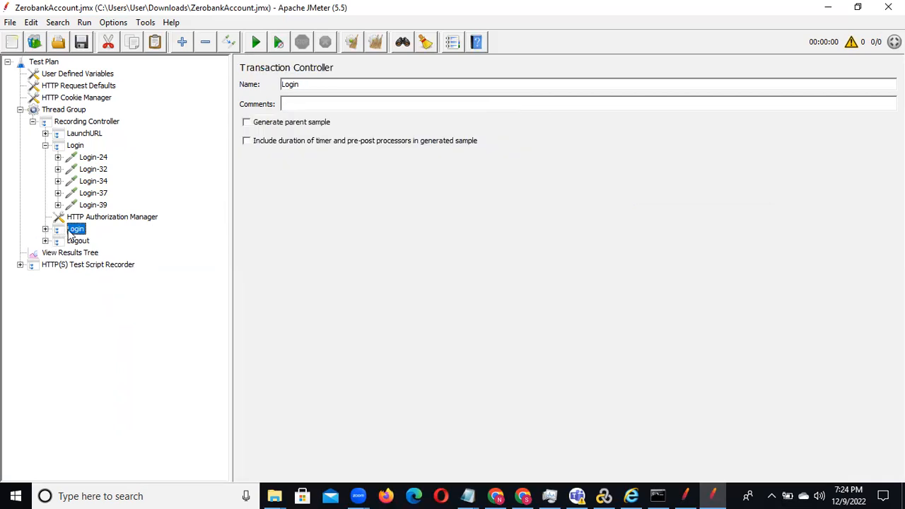
right_click(72, 233)
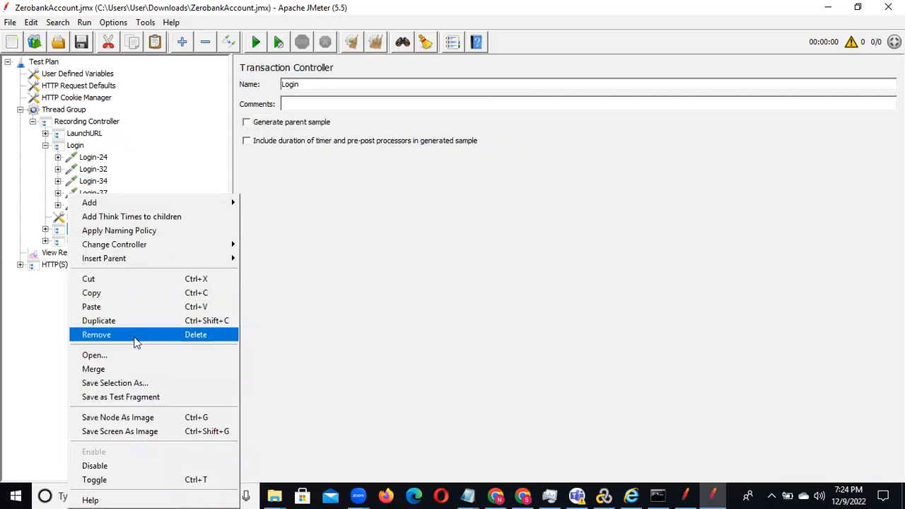
left_click(135, 333)
left_click(425, 262)
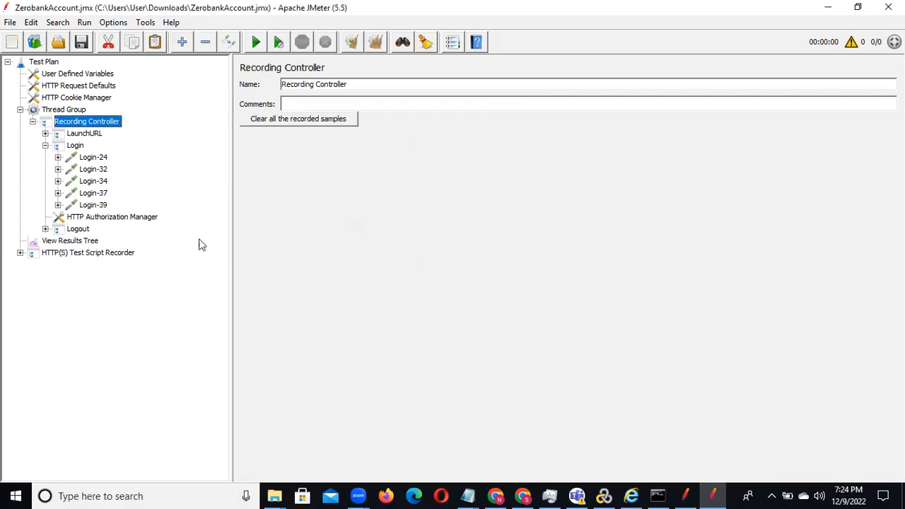
Step: Remove the HTTP Authorization Manager located between the Login and Logout transactions
left_click(46, 229)
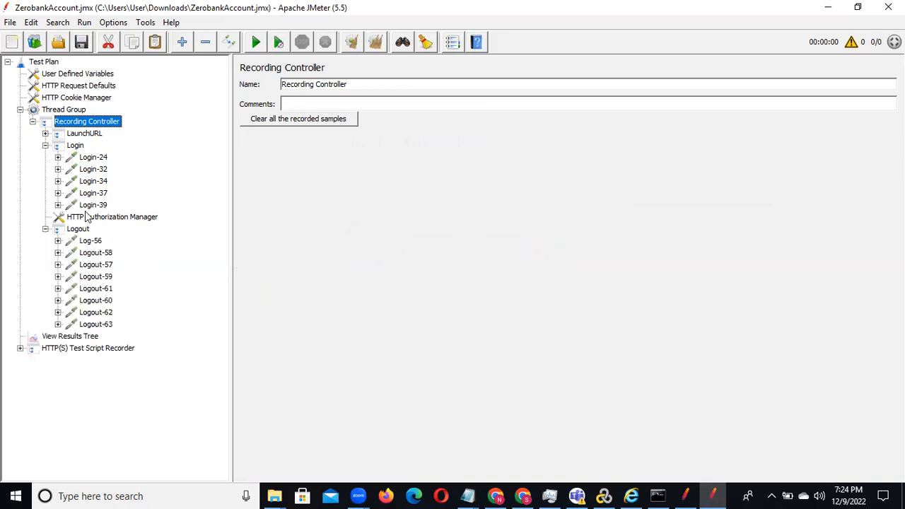
left_click(46, 146)
left_click(91, 161)
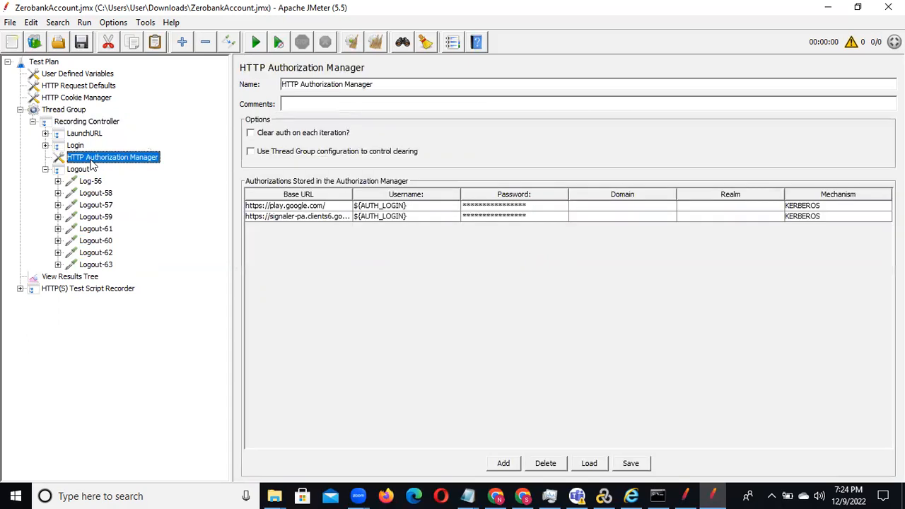
right_click(108, 159)
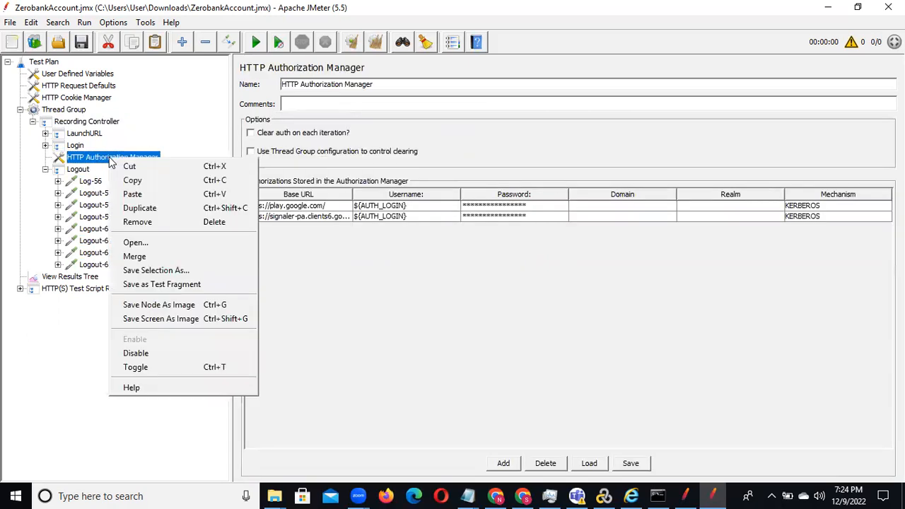
left_click(190, 222)
left_click(428, 262)
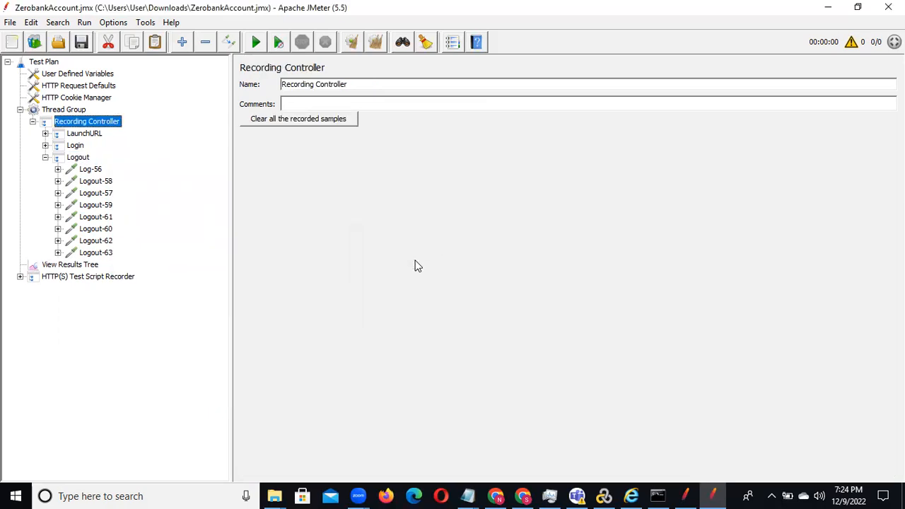
Step: Check the first requests of the Logout transaction and remove Log-56 and Logout-58 together
left_click(90, 171)
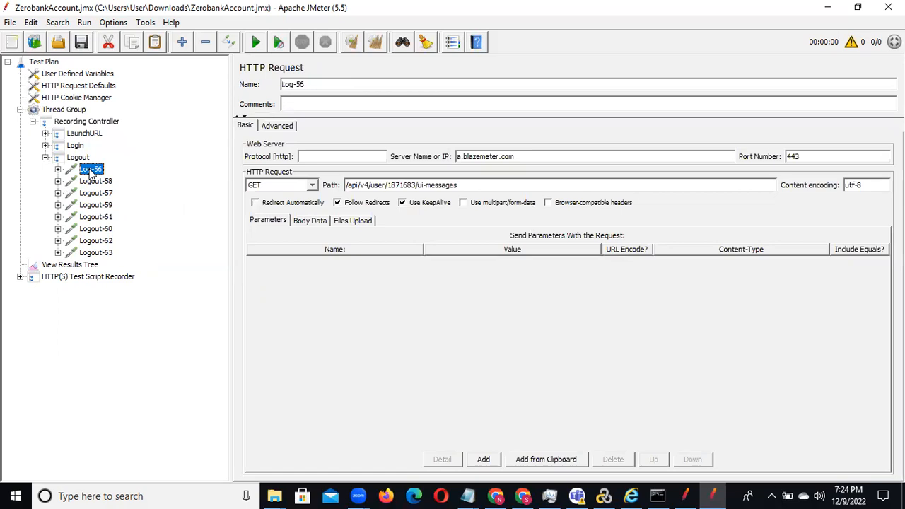
key("Down")
key("Down")
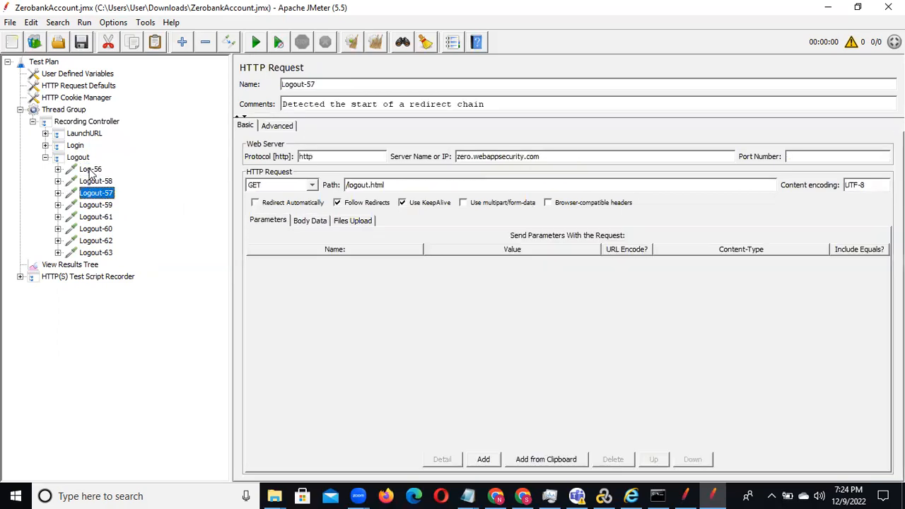
left_click(90, 170)
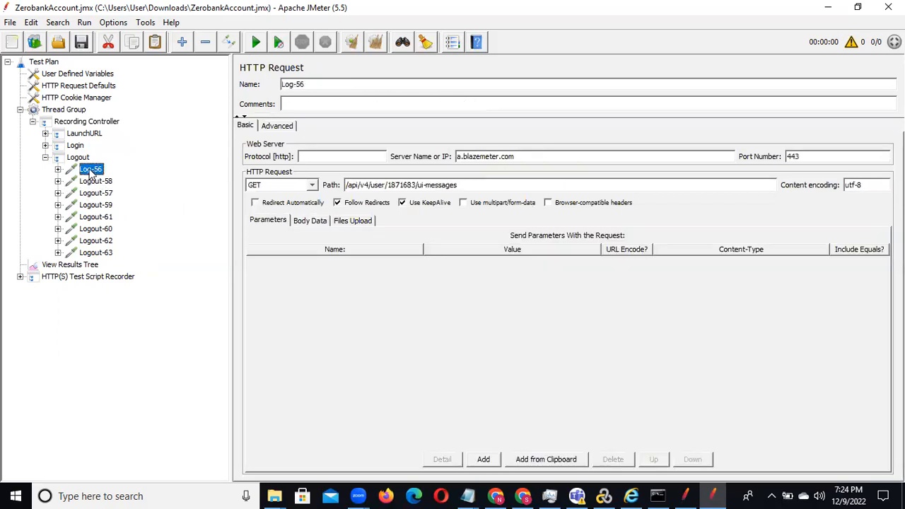
key("shift+Down")
right_click(90, 170)
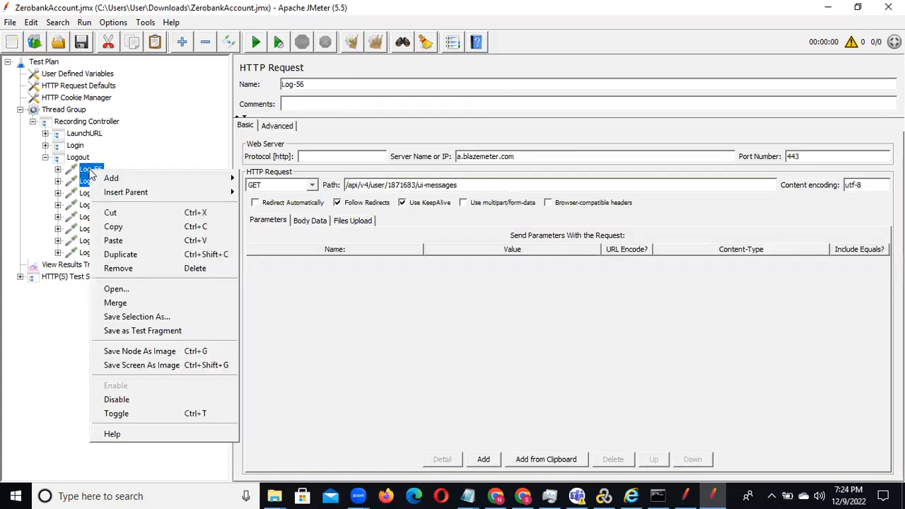
left_click(145, 237)
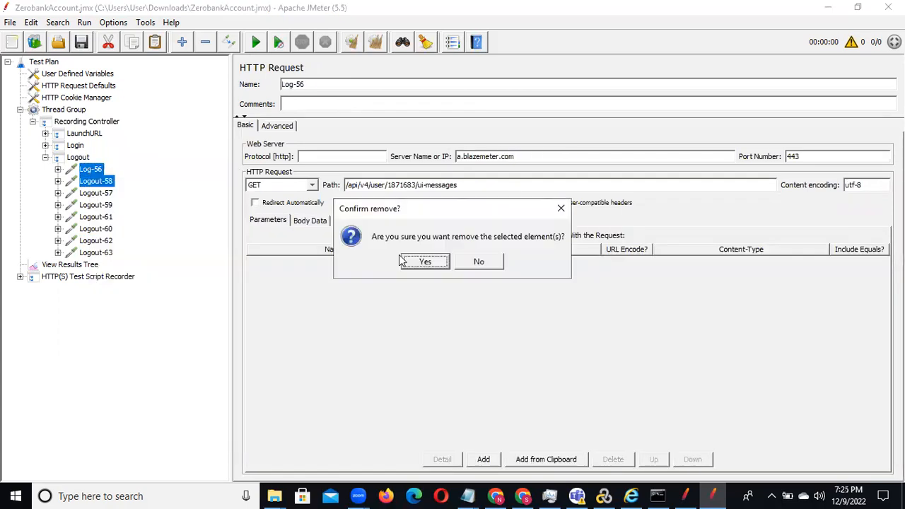
left_click(436, 262)
Step: Check Logout-59, Logout-61 and Logout-60, and remove Logout-59 and Logout-61 from the Logout transaction
left_click(91, 182)
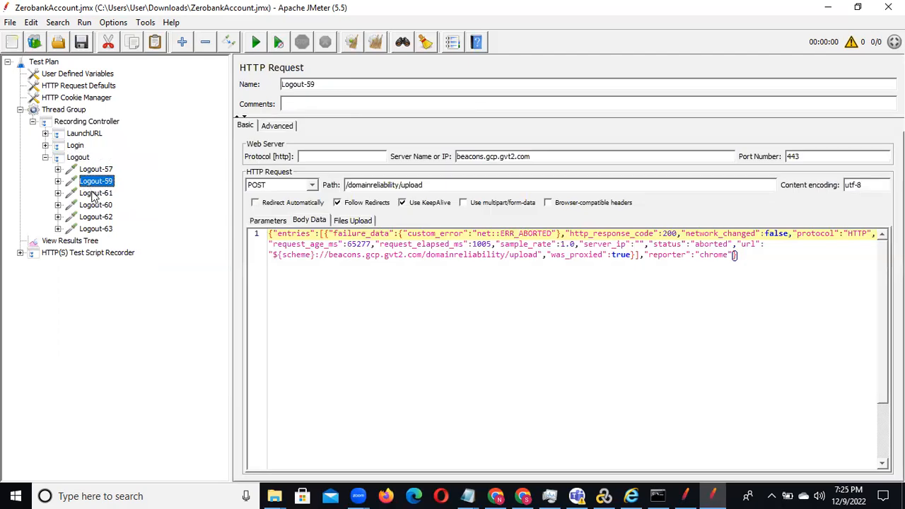
left_click(93, 193)
left_click(101, 204)
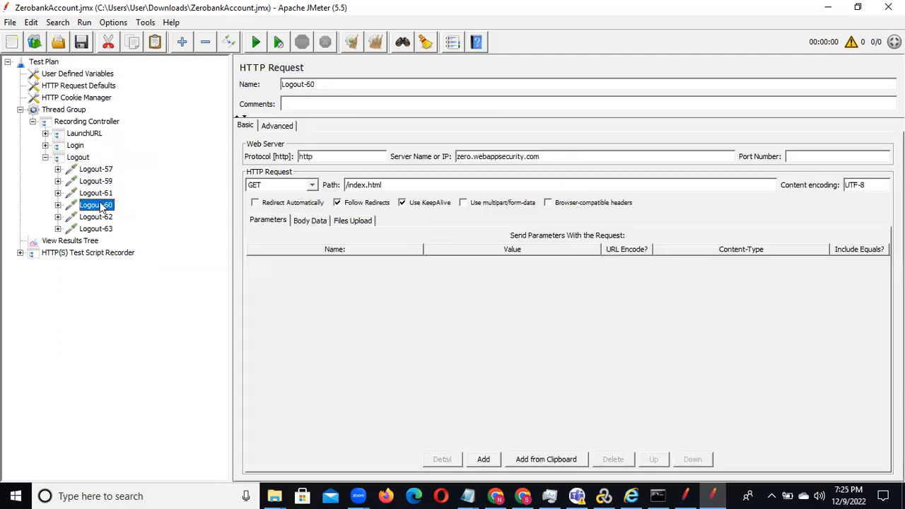
left_click(101, 193)
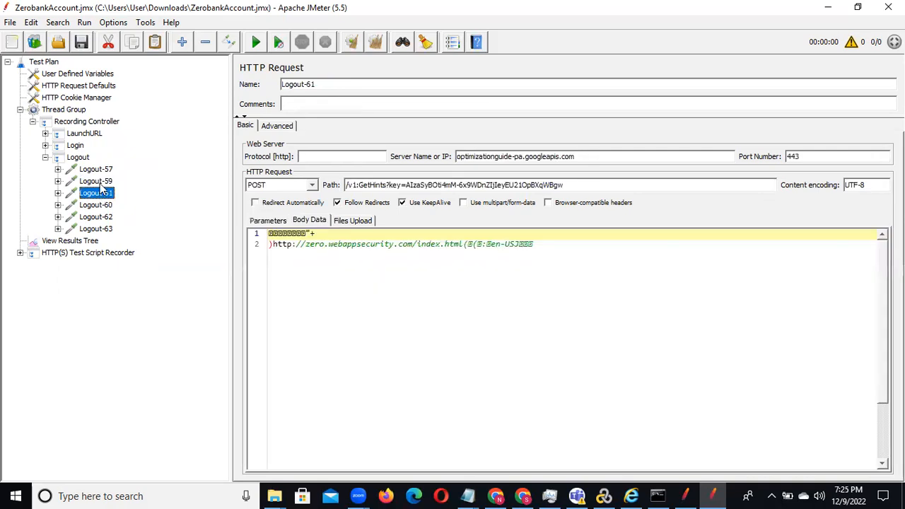
left_click(99, 182)
left_click(99, 193, "shift")
right_click(100, 183)
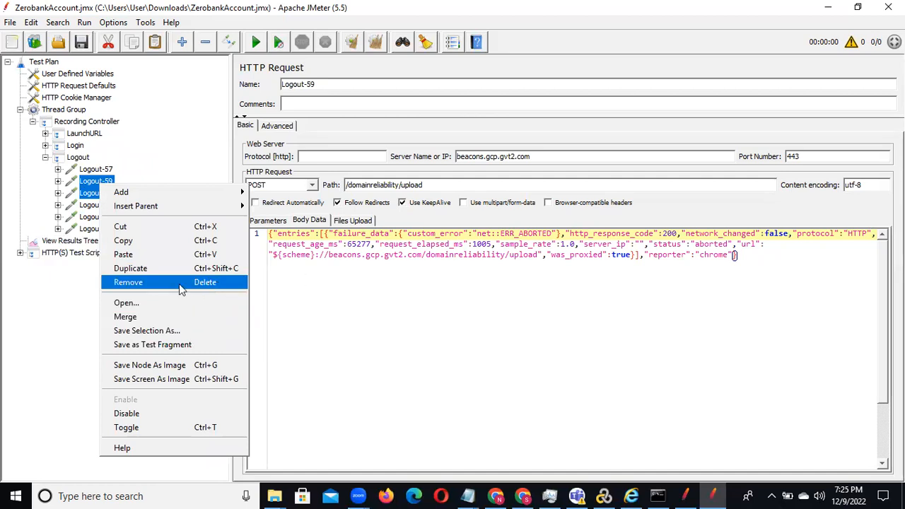
left_click(179, 283)
left_click(421, 268)
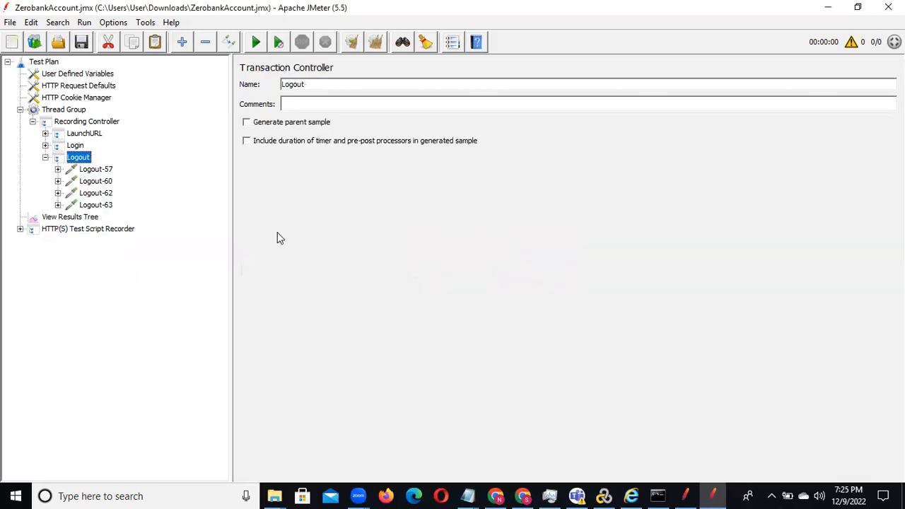
Step: Check Logout-60 and Logout-62, and remove the play.google.com request Logout-62
left_click(97, 184)
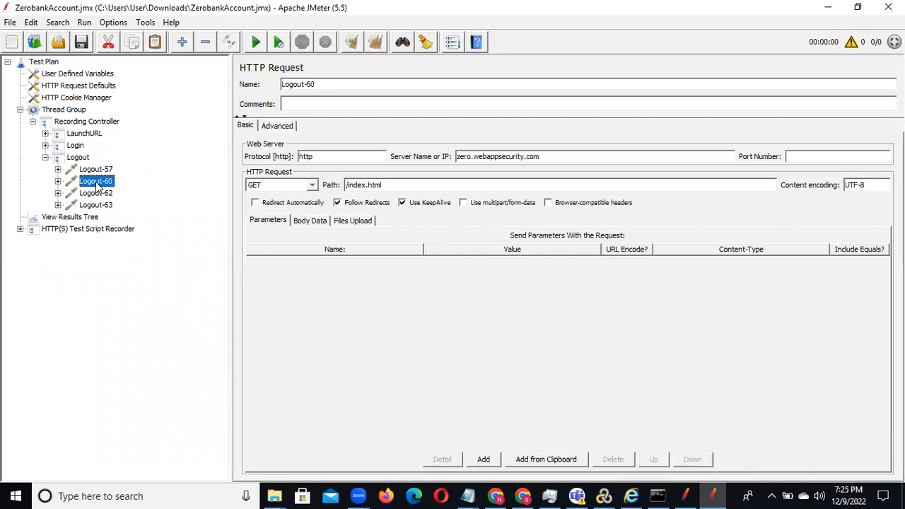
left_click(97, 193)
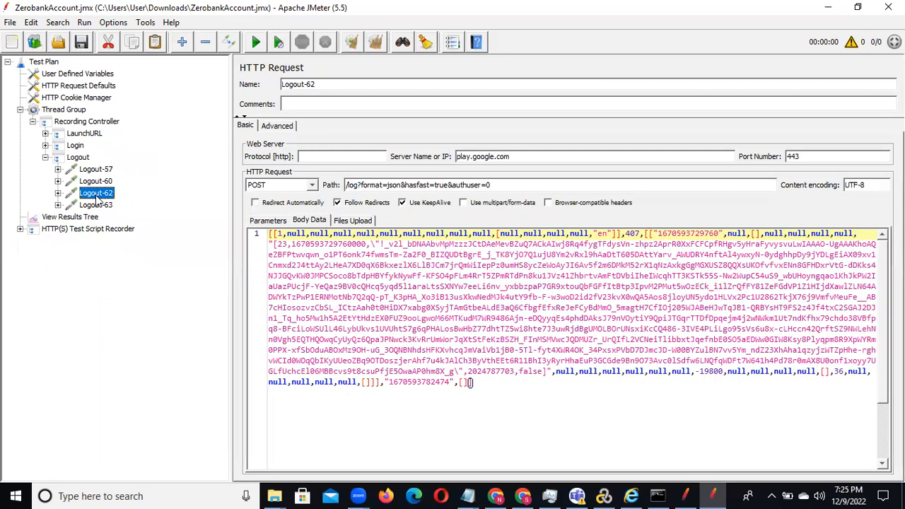
right_click(97, 197)
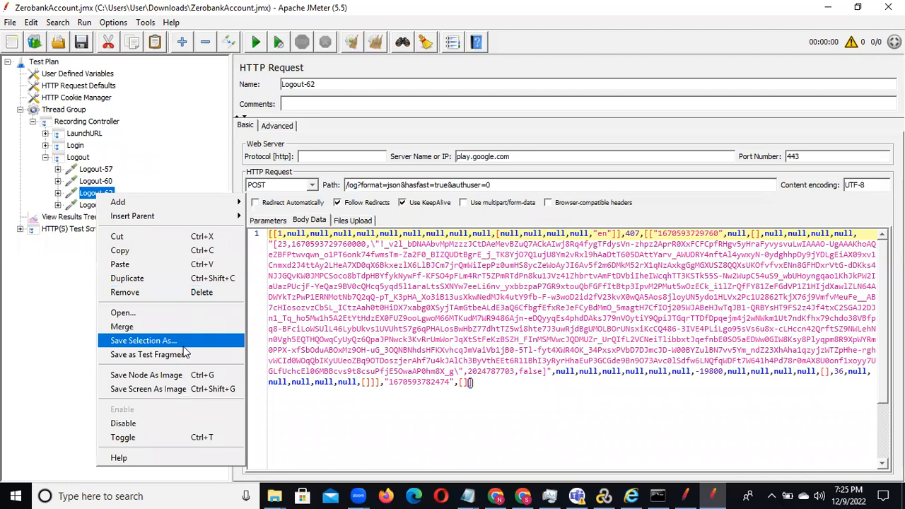
left_click(168, 298)
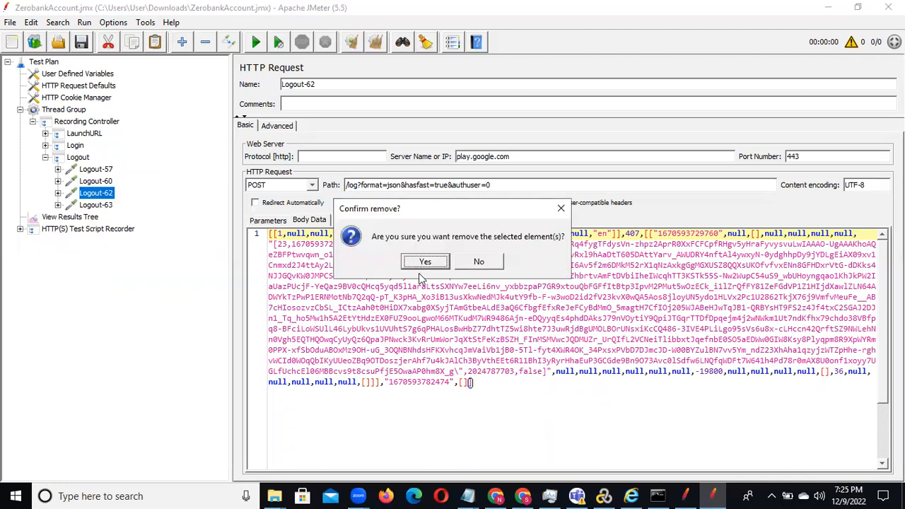
left_click(425, 263)
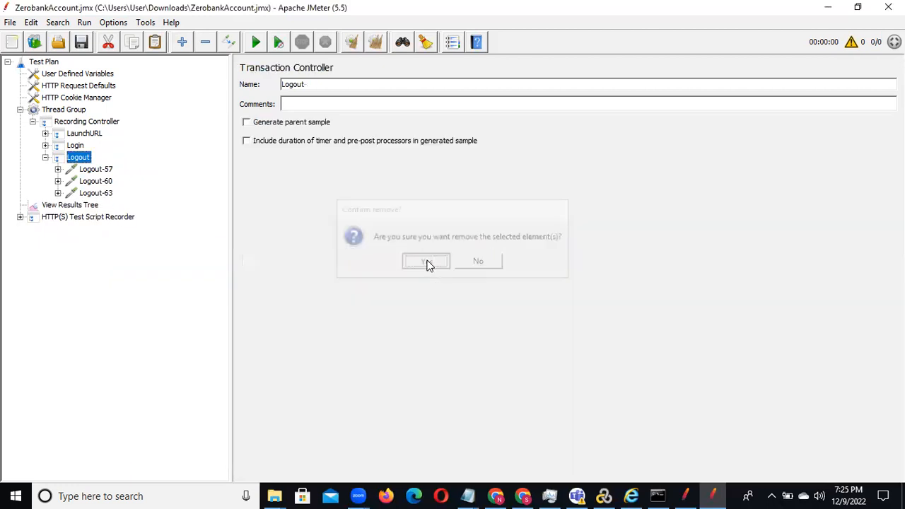
Step: Remove the beacons.gcp.gvt2.com request Logout-63 and collapse the Logout transaction
left_click(99, 193)
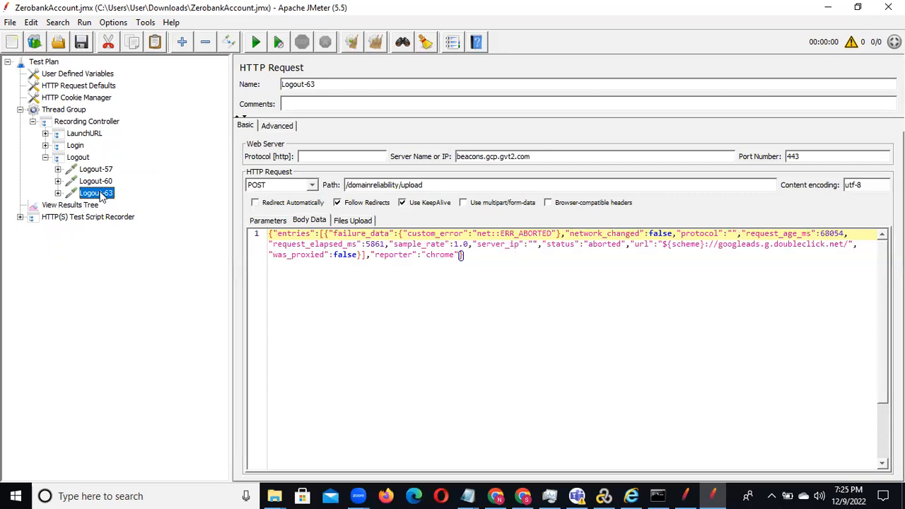
right_click(102, 197)
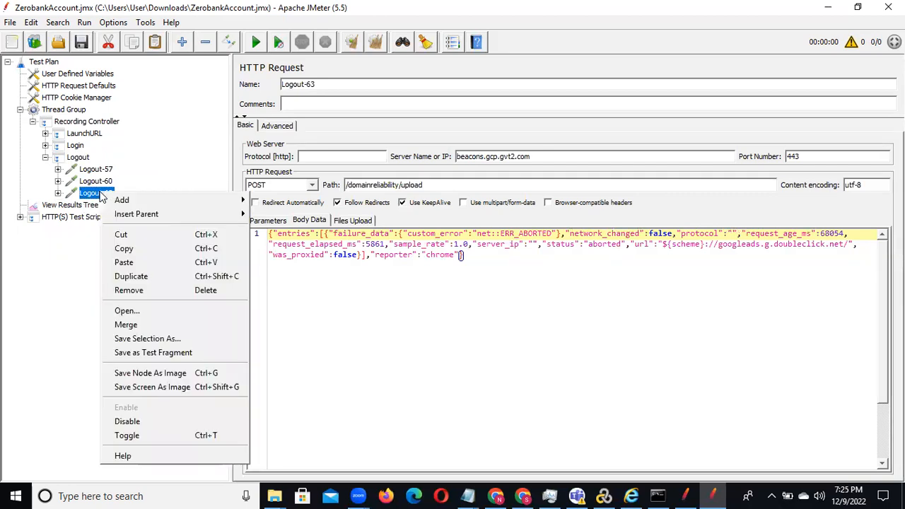
left_click(150, 290)
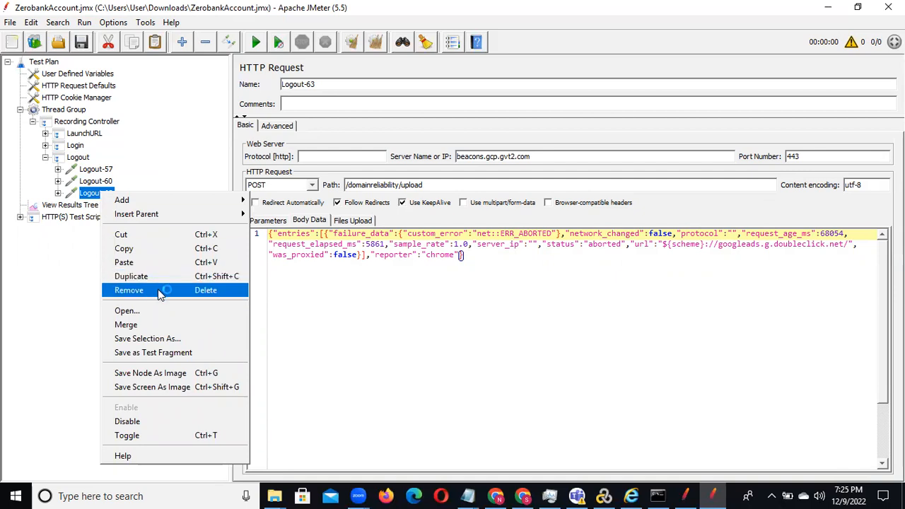
left_click(157, 289)
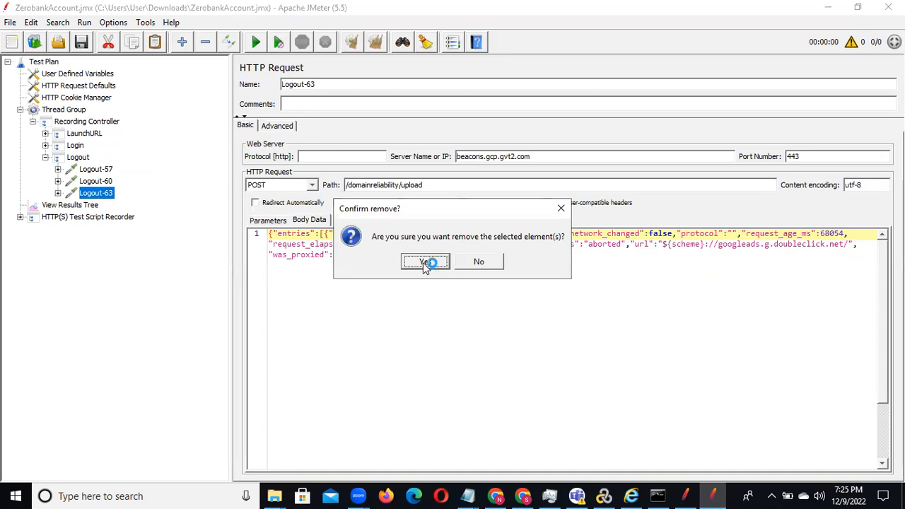
left_click(425, 263)
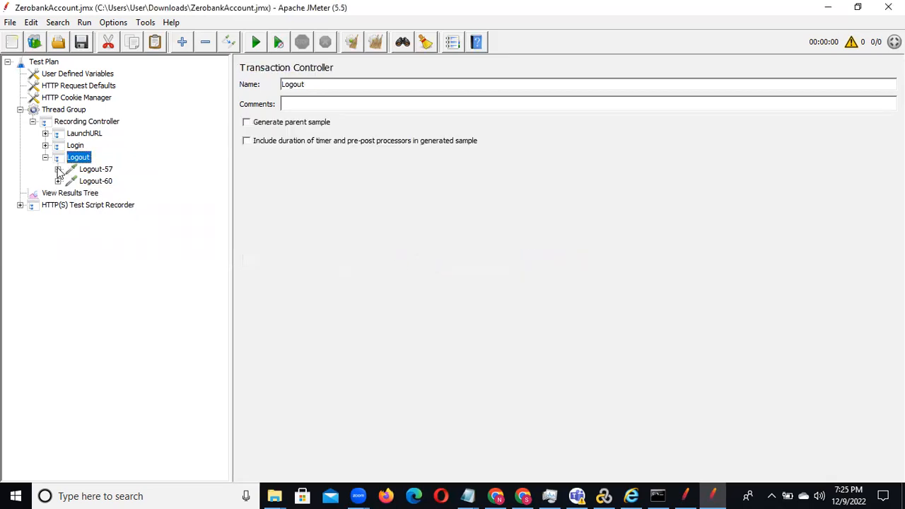
left_click(45, 157)
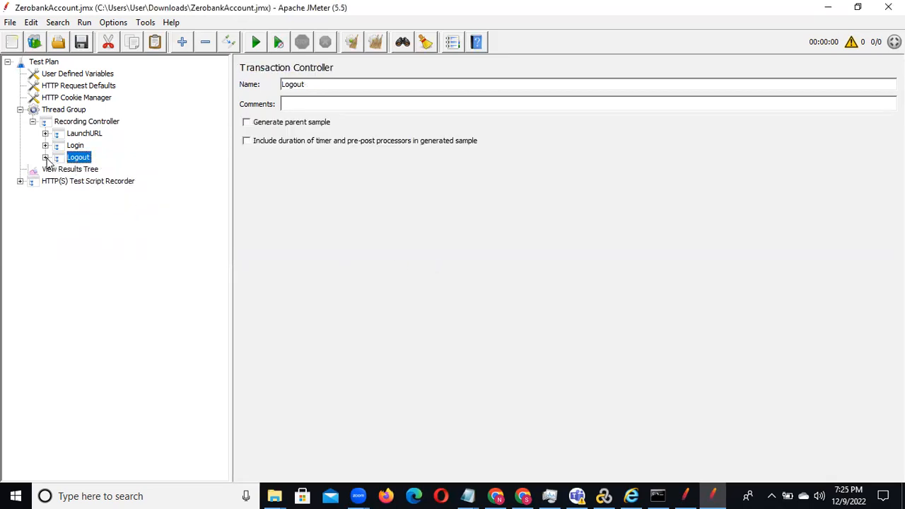
Step: Look over the three transaction controllers and enable Generate parent sample for LaunchURL
left_click(85, 135)
left_click(78, 145)
left_click(80, 158)
left_click(83, 136)
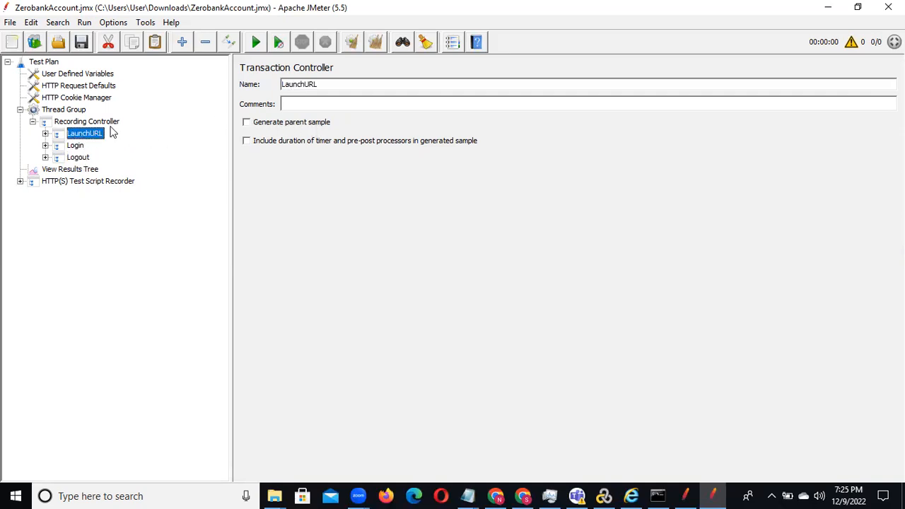
left_click(45, 134)
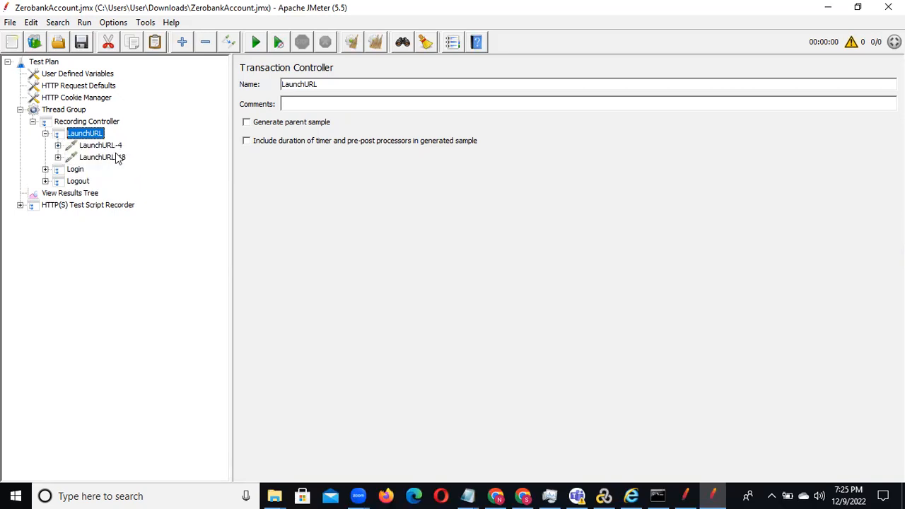
left_click(246, 126)
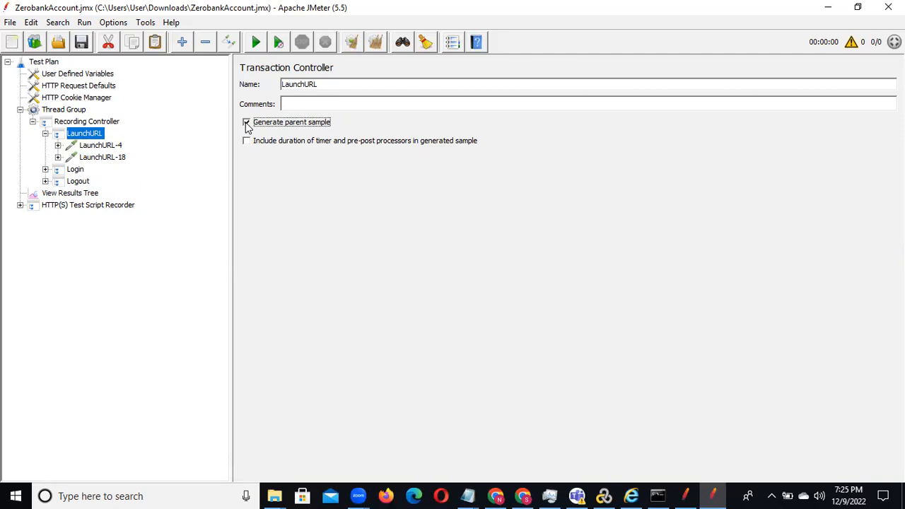
Step: Enable Generate parent sample for the Login transaction controller and expand the Logout transaction's requests
left_click(45, 171)
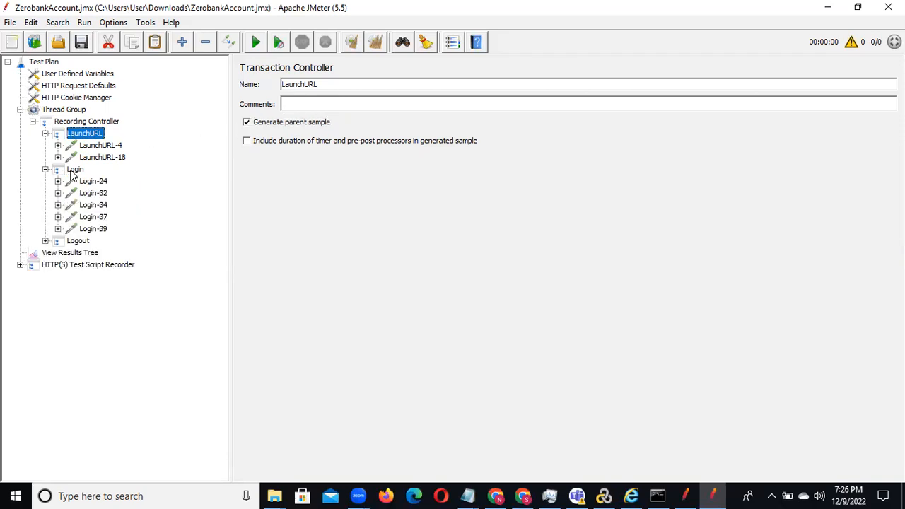
left_click(73, 171)
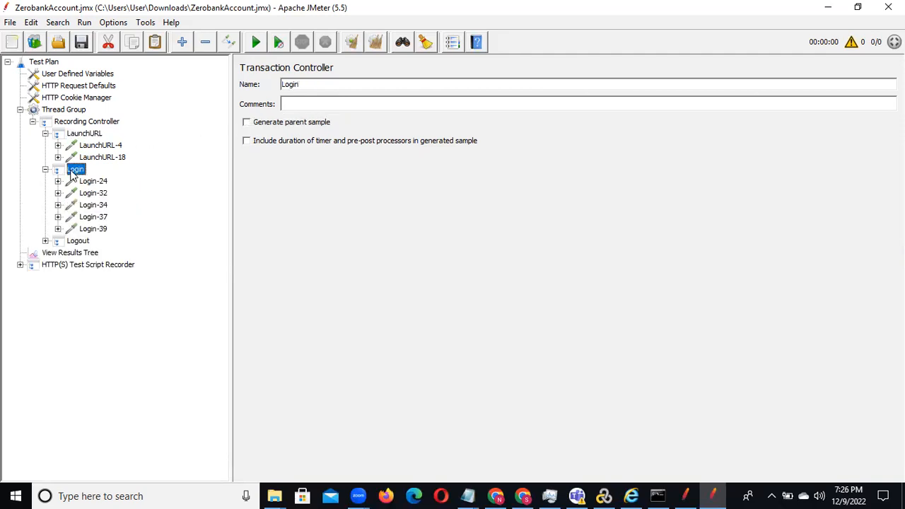
left_click(246, 124)
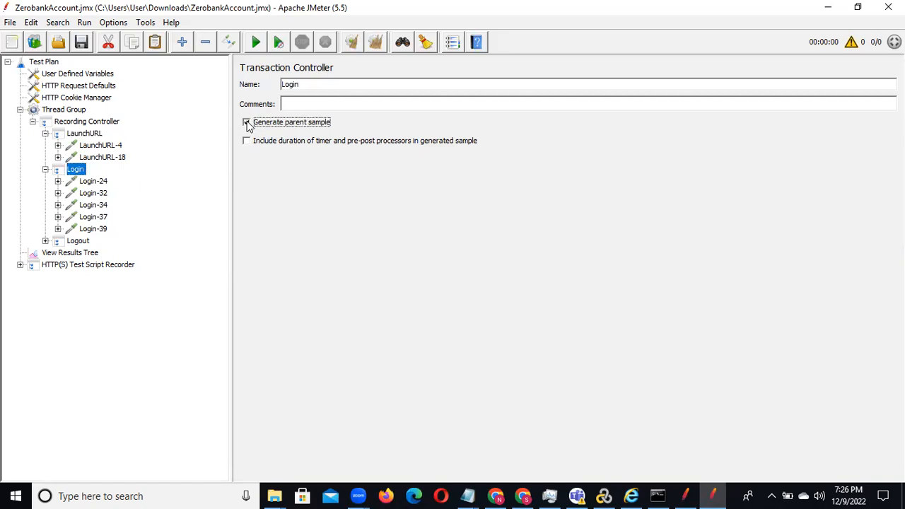
left_click(45, 241)
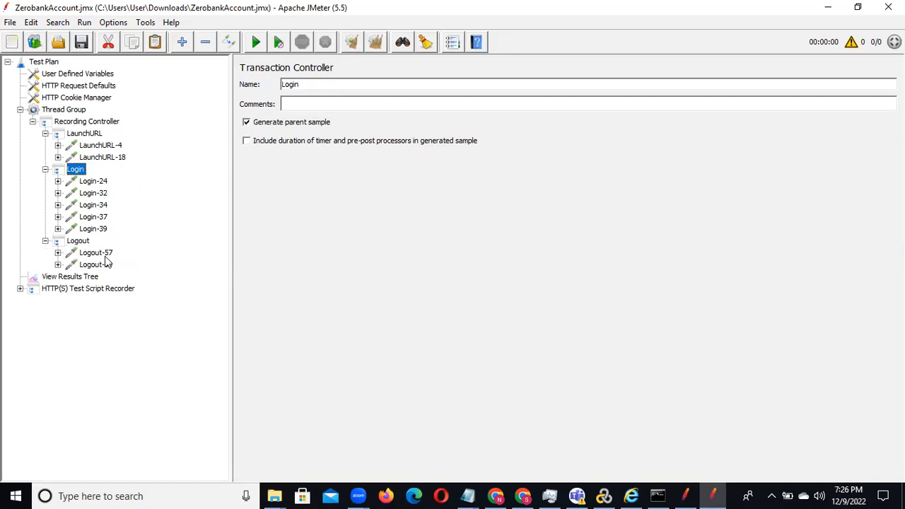
Step: Run the test plan with the View Results Tree listener showing, overwriting the existing recording.xml file
left_click(82, 242)
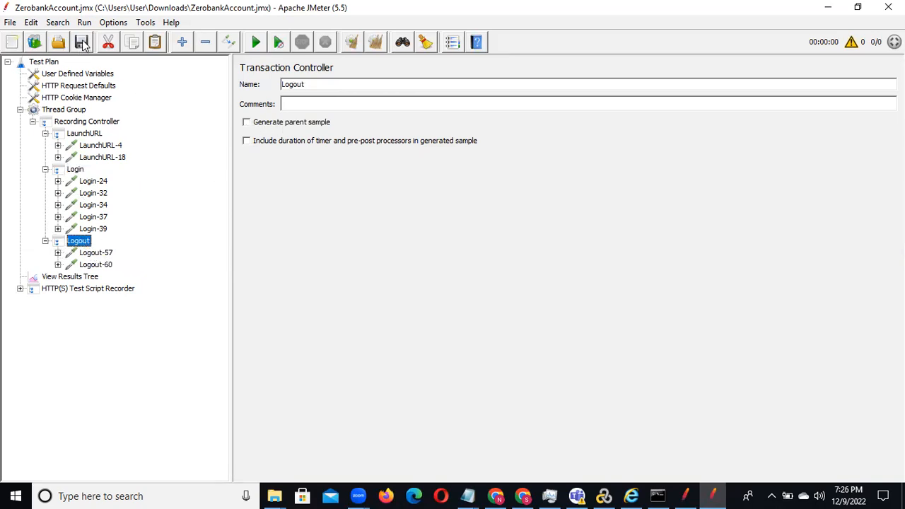
left_click(90, 278)
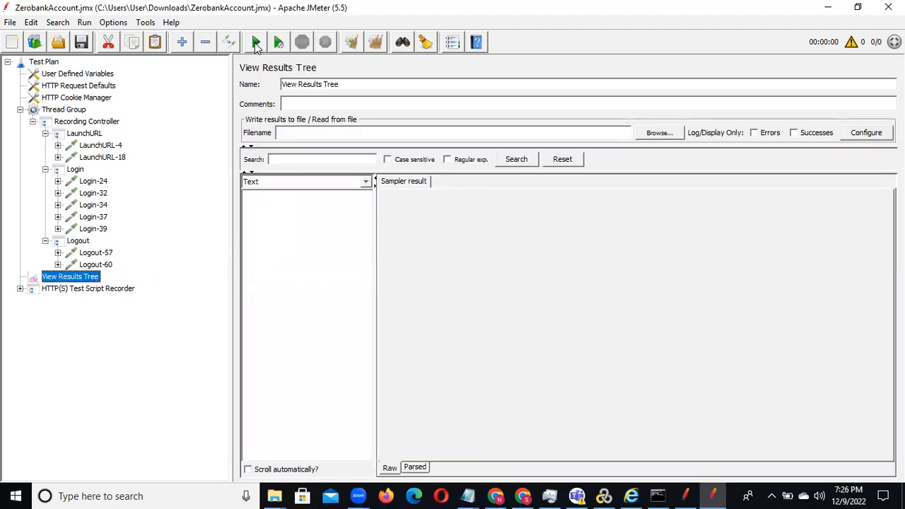
left_click(256, 42)
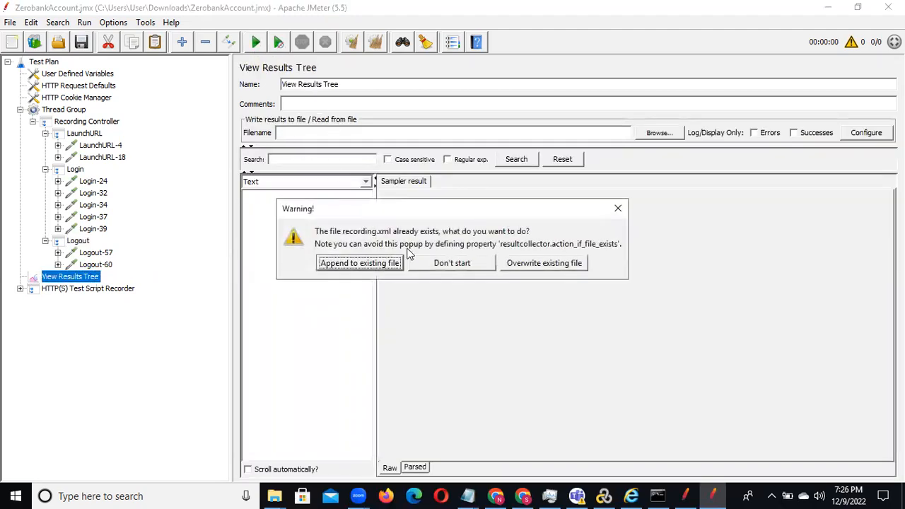
left_click(535, 264)
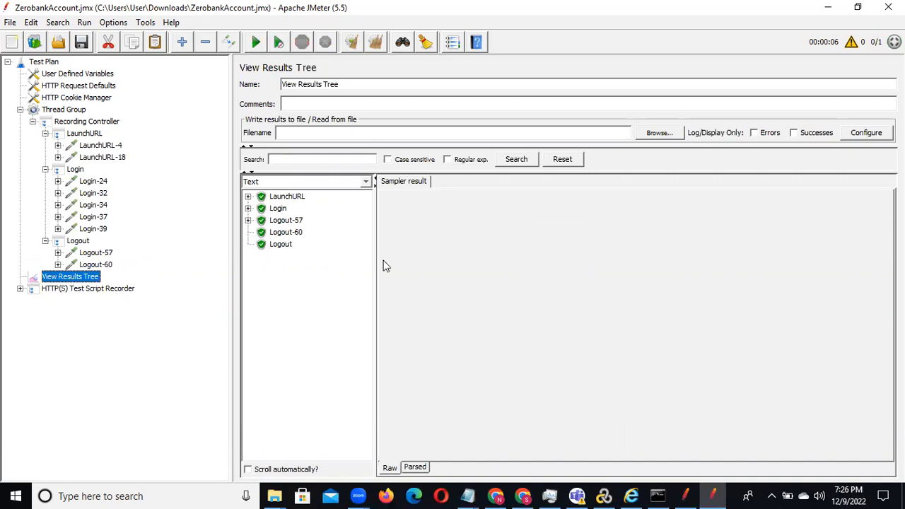
Step: Examine the LaunchURL, Login and Logout-57 results in the results tree, including the Login transaction's sampler result
left_click(249, 197)
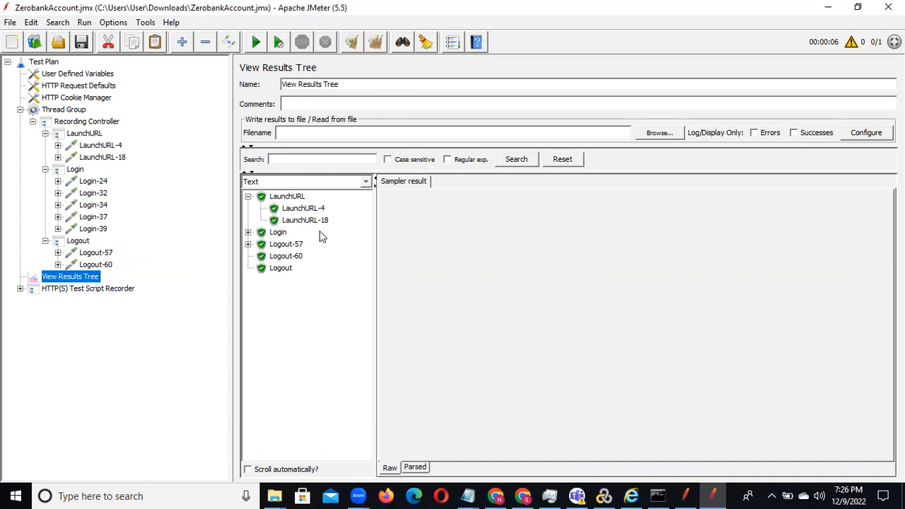
left_click(249, 232)
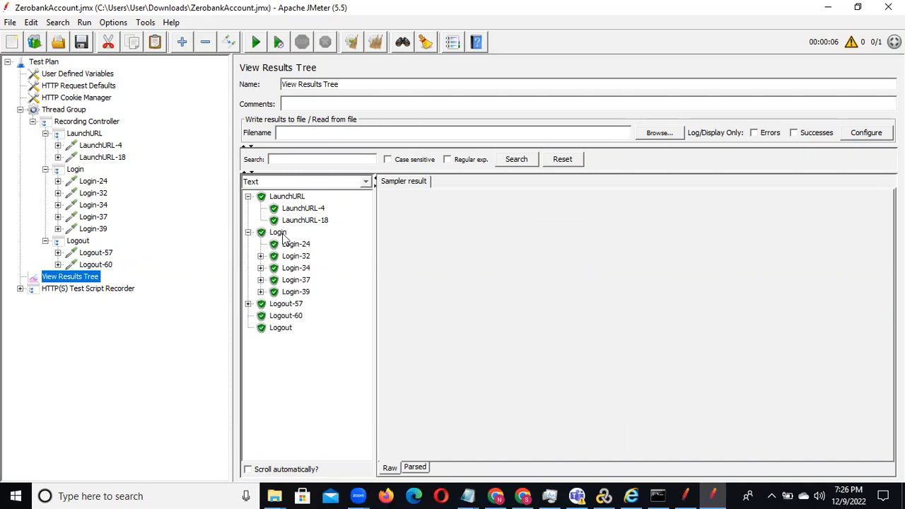
left_click(279, 233)
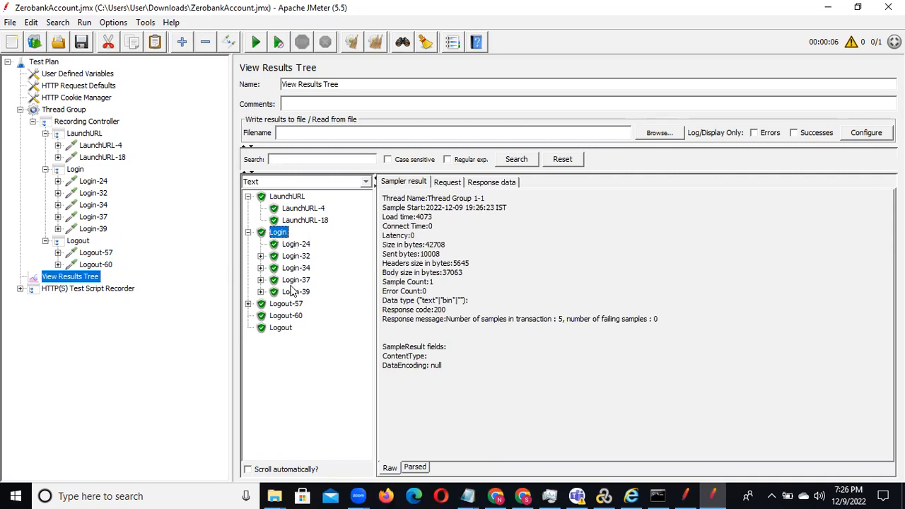
left_click(248, 234)
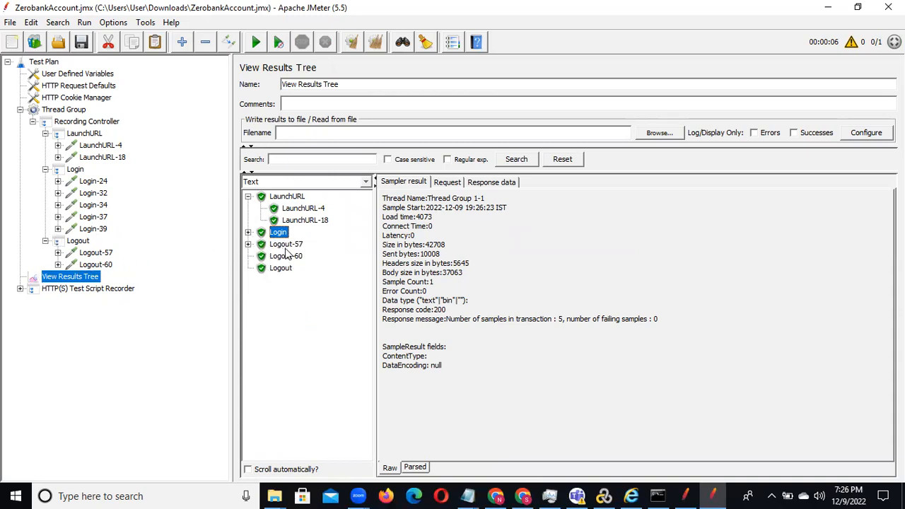
left_click(248, 245)
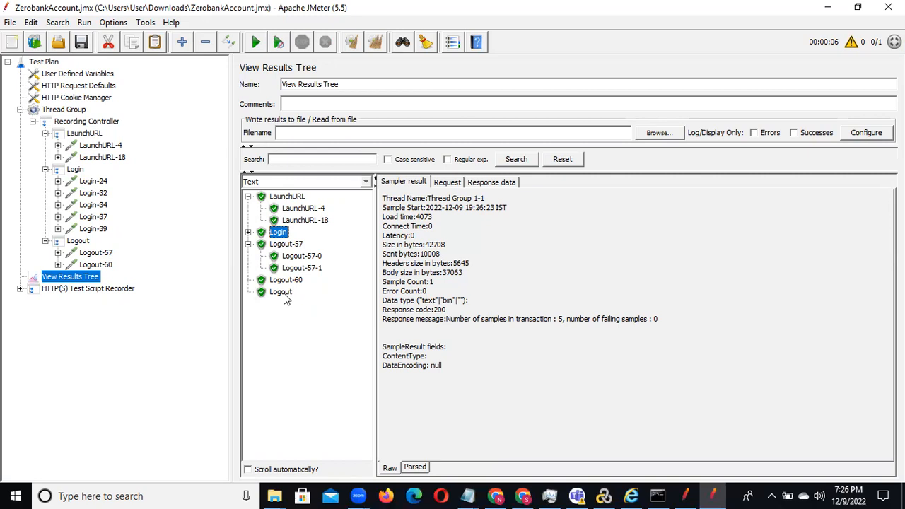
Step: Enable Generate parent sample for the Logout transaction controller and collapse all three transactions in the test plan
left_click(46, 241)
left_click(80, 242)
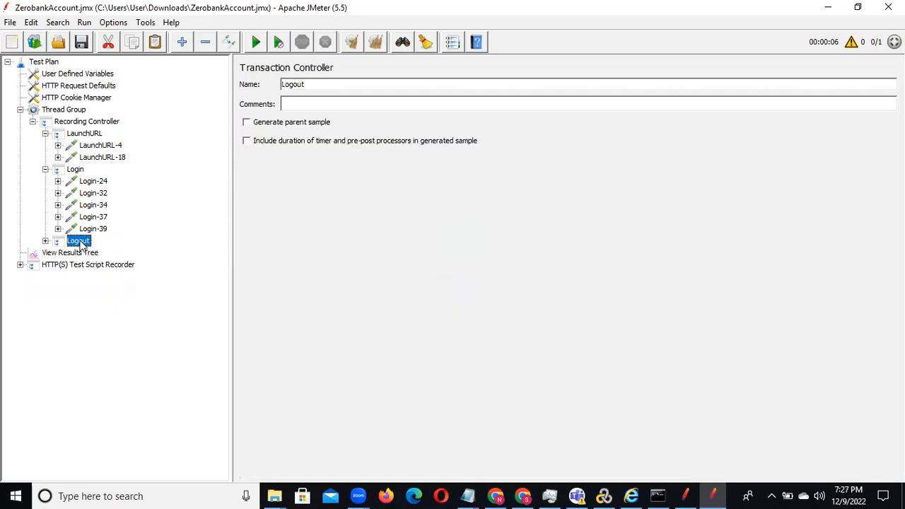
left_click(247, 123)
left_click(46, 241)
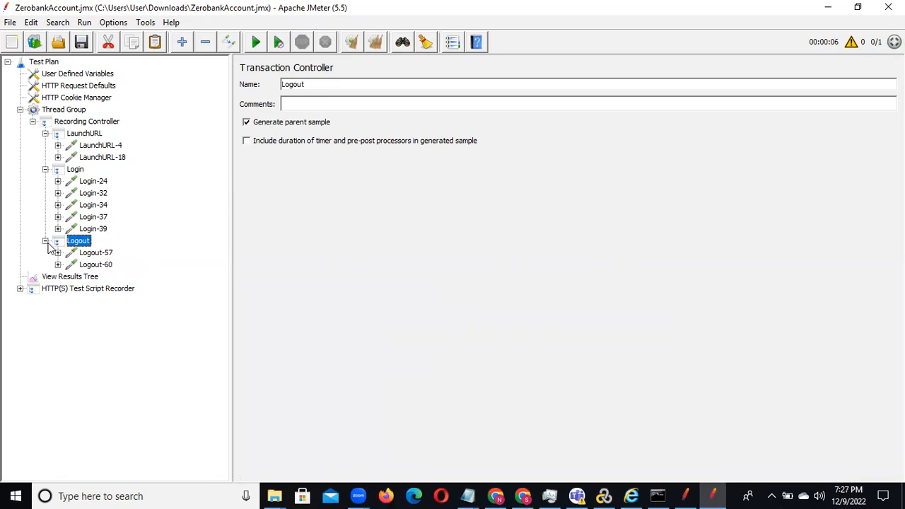
left_click(44, 171)
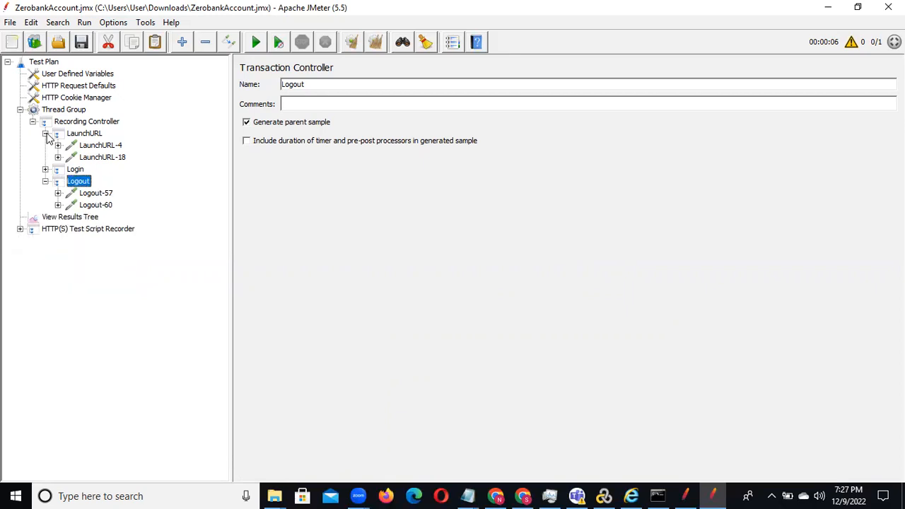
left_click(46, 134)
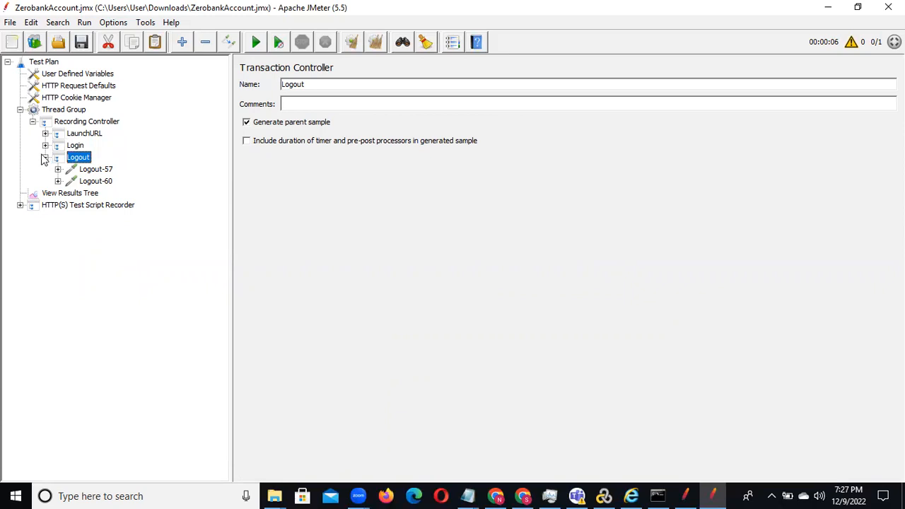
left_click(45, 157)
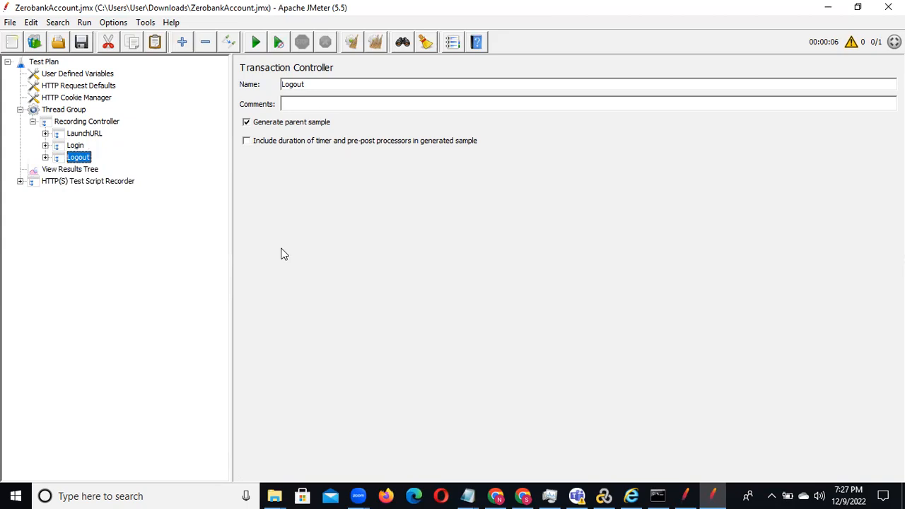
Step: Switch to the other JMeter window and open the recent View Results Tree.jmx plan without saving the current one
left_click(686, 494)
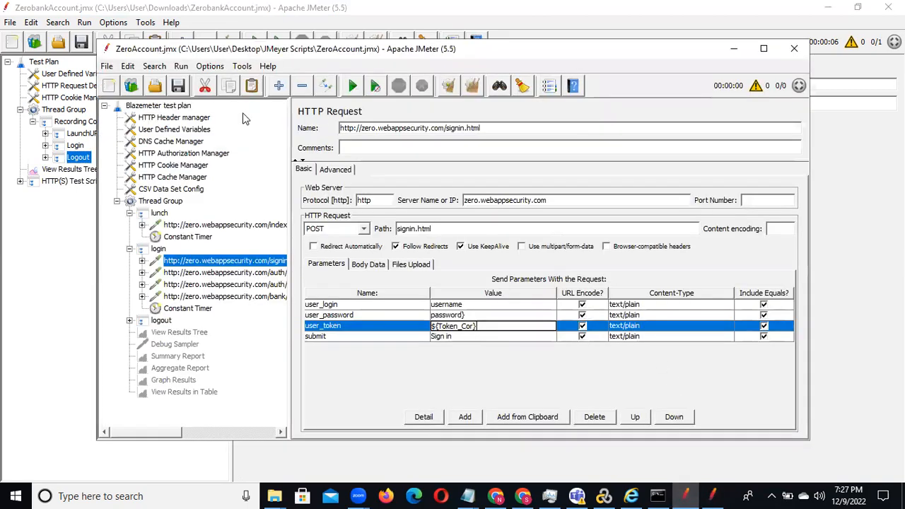
left_click(107, 66)
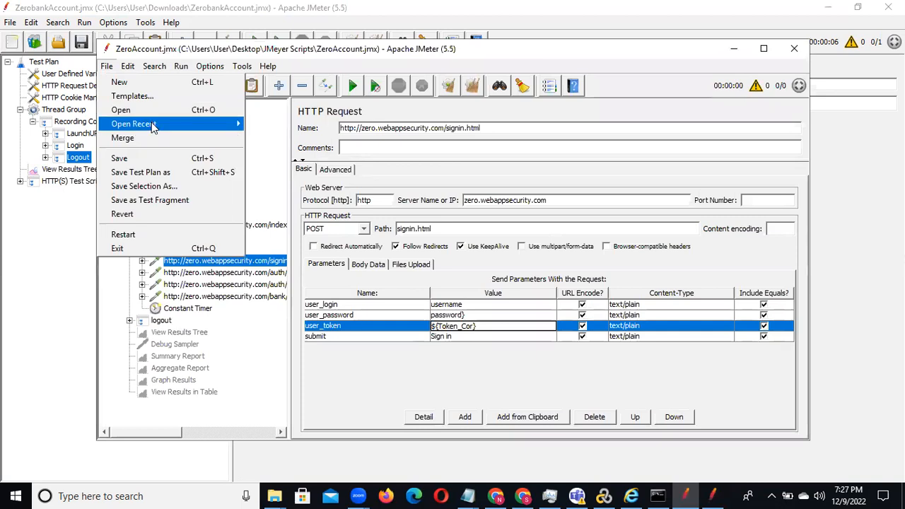
mouse_move(151, 125)
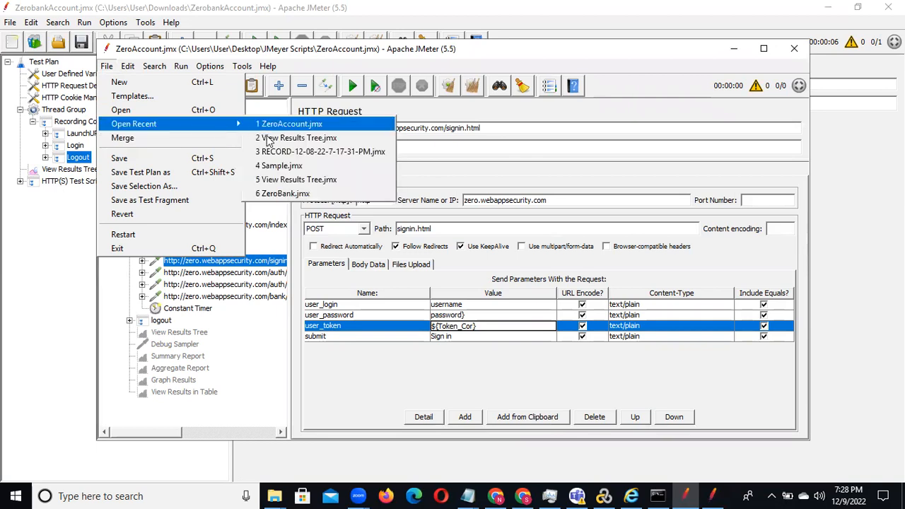
left_click(297, 151)
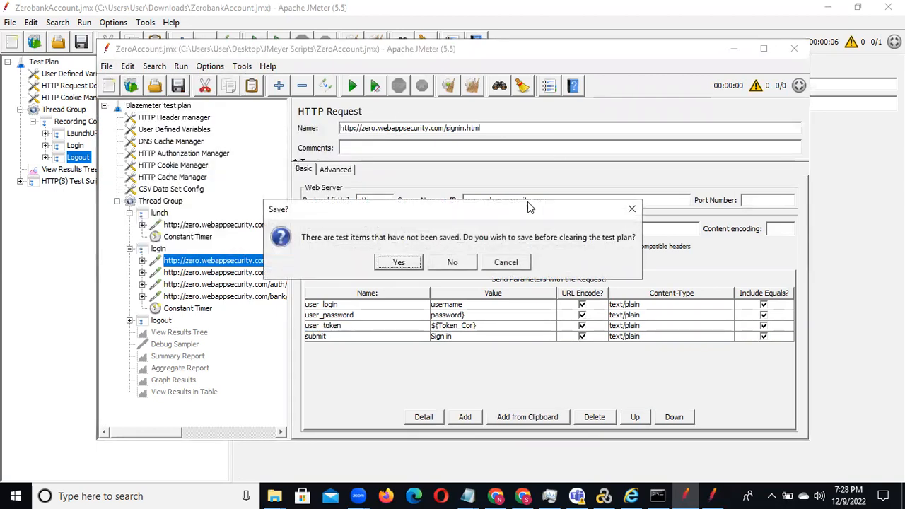
left_click(444, 261)
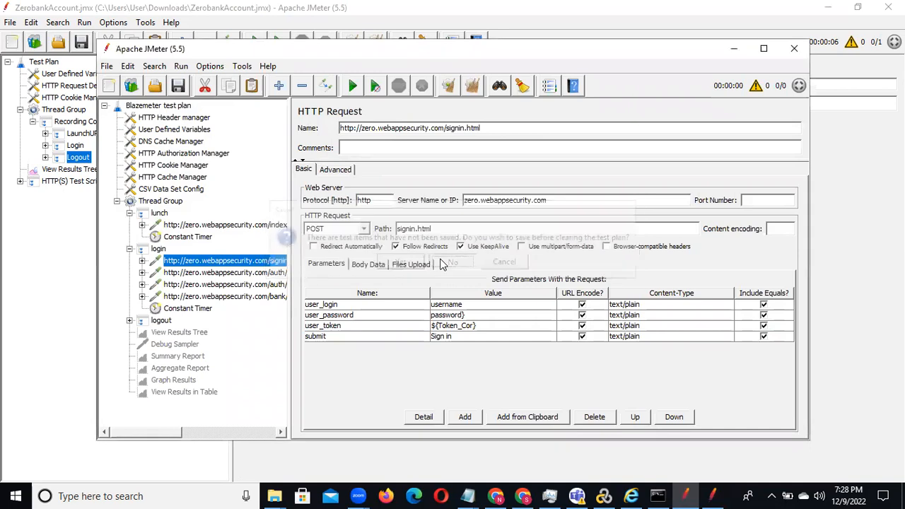
left_click(117, 118)
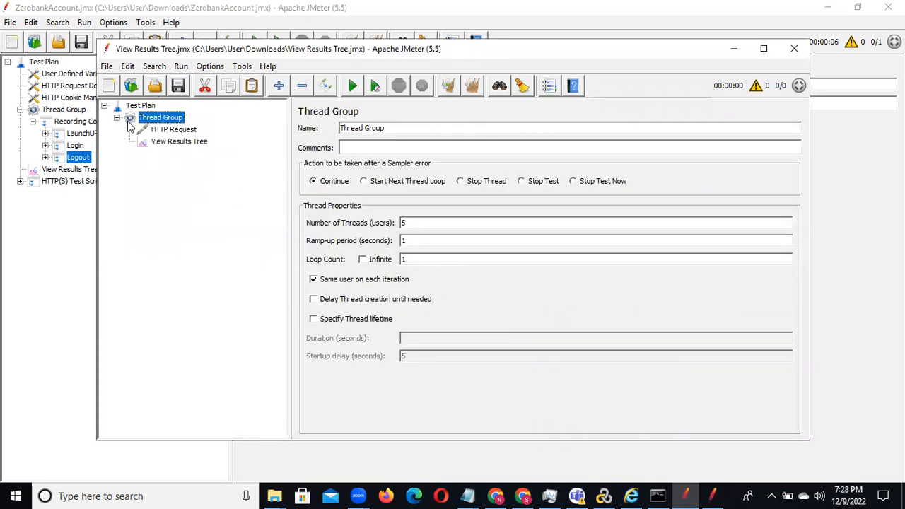
left_click(117, 118)
left_click(116, 118)
Step: Reopen the recent ZeroAccount.jmx plan, expand its Thread Group and move its window clear of the ZerobankAccount tree
left_click(106, 66)
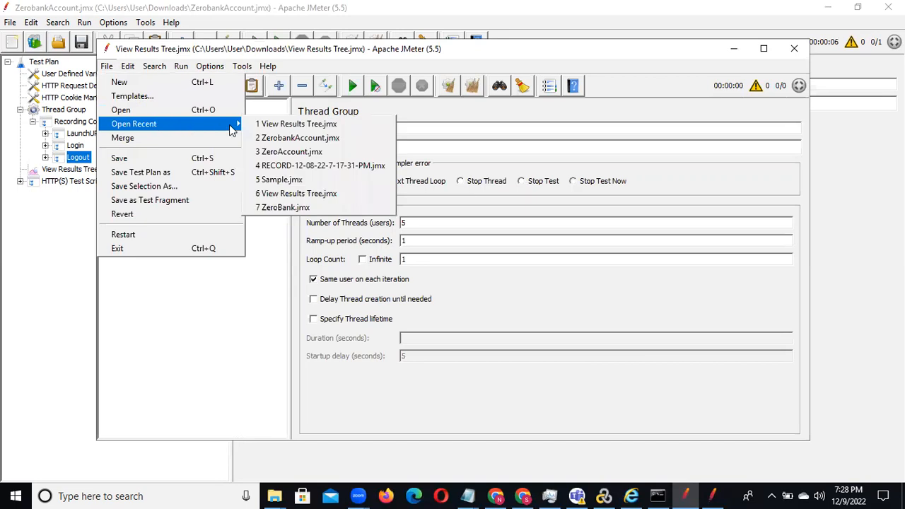
left_click(302, 155)
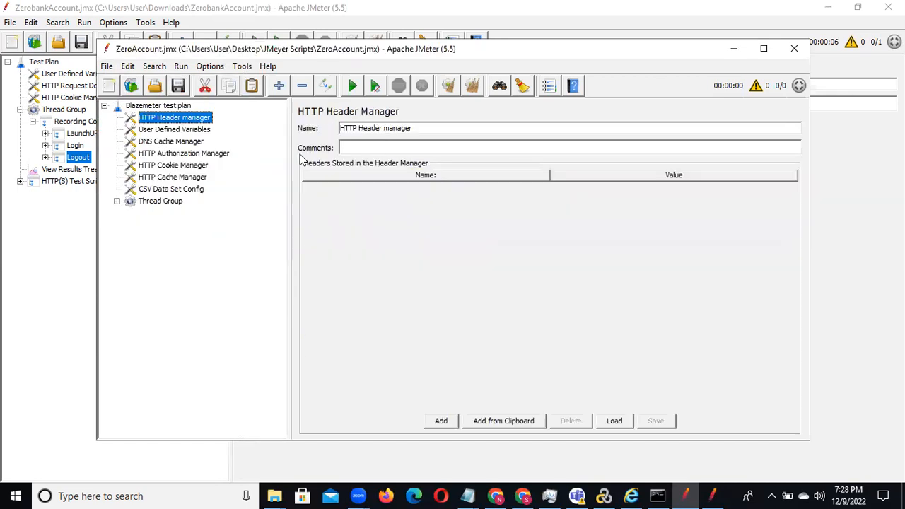
left_click(116, 201)
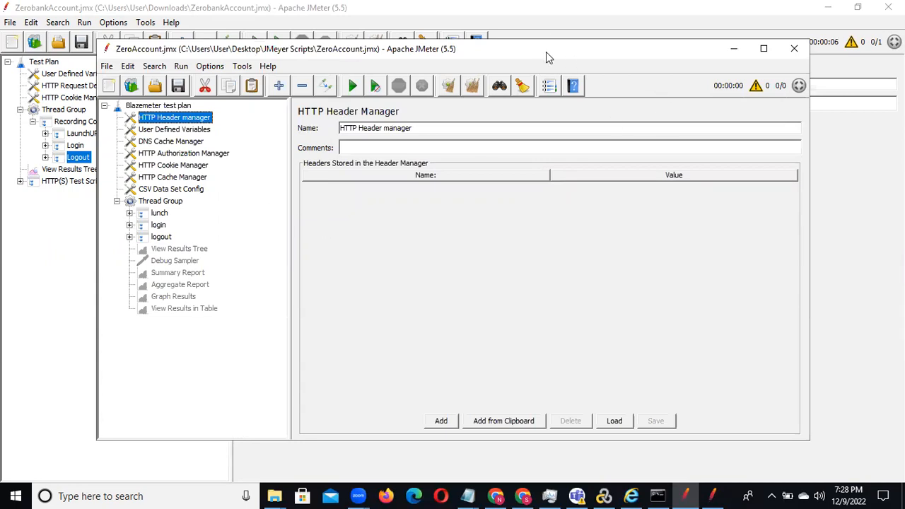
left_click_drag(546, 51, 718, 45)
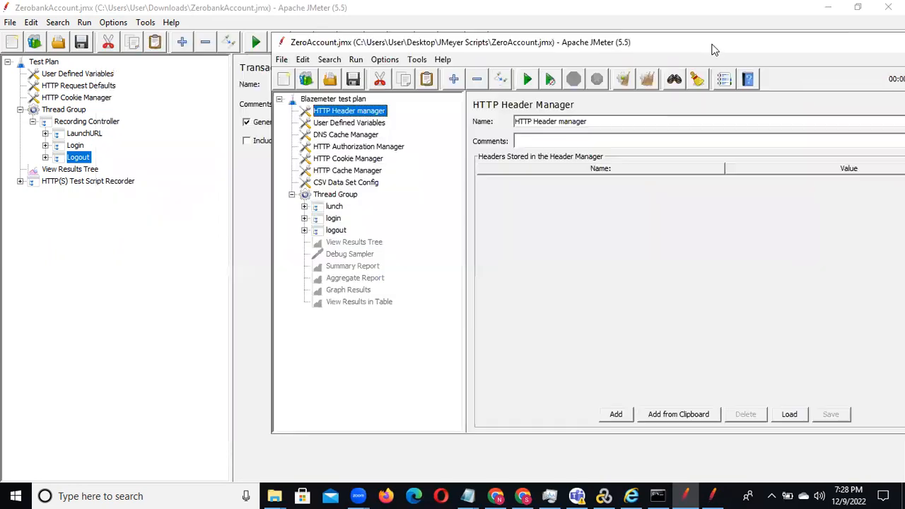
Step: Compare the LaunchURL-4 and LaunchURL-18 requests with the index.html request under lunch in ZeroAccount.jmx
left_click(46, 133)
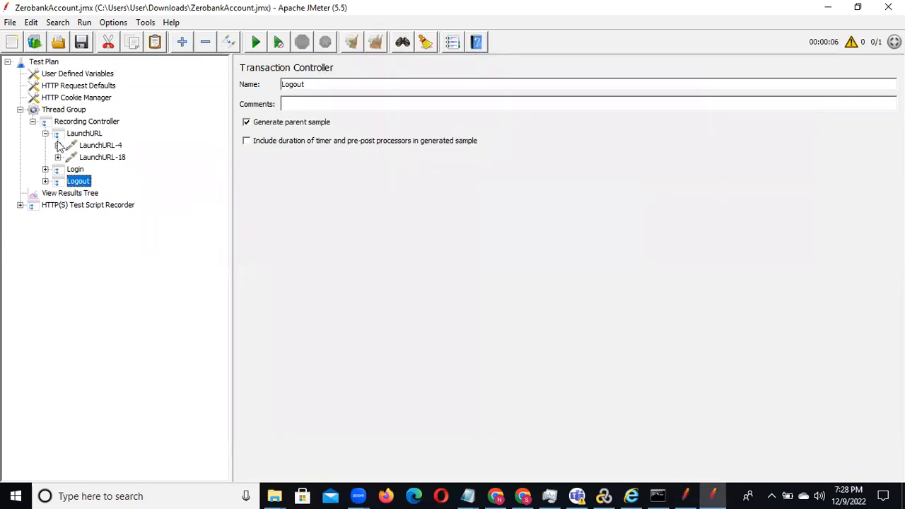
left_click(89, 147)
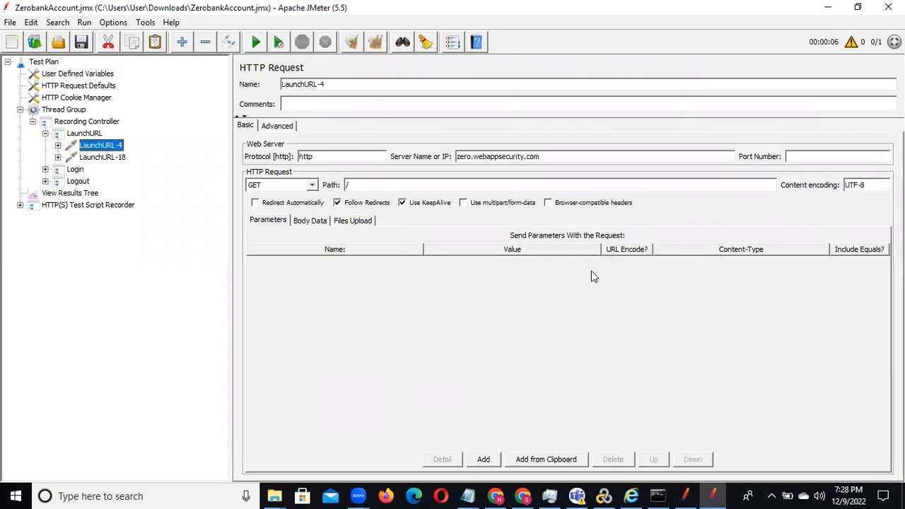
left_click(99, 158)
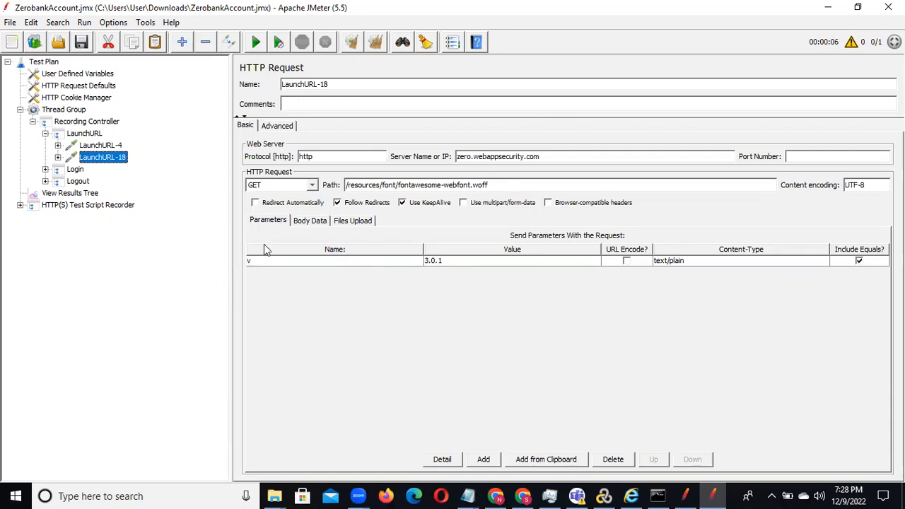
key("alt+Tab")
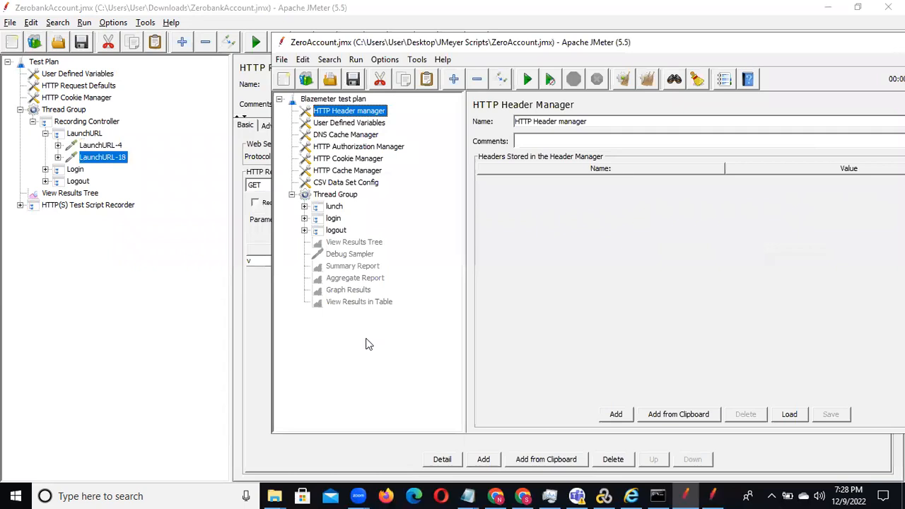
left_click(304, 206)
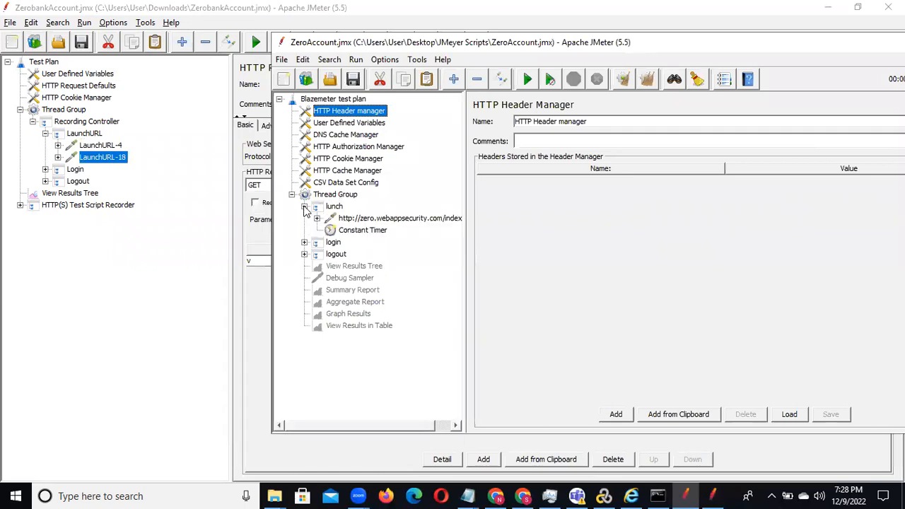
left_click(347, 218)
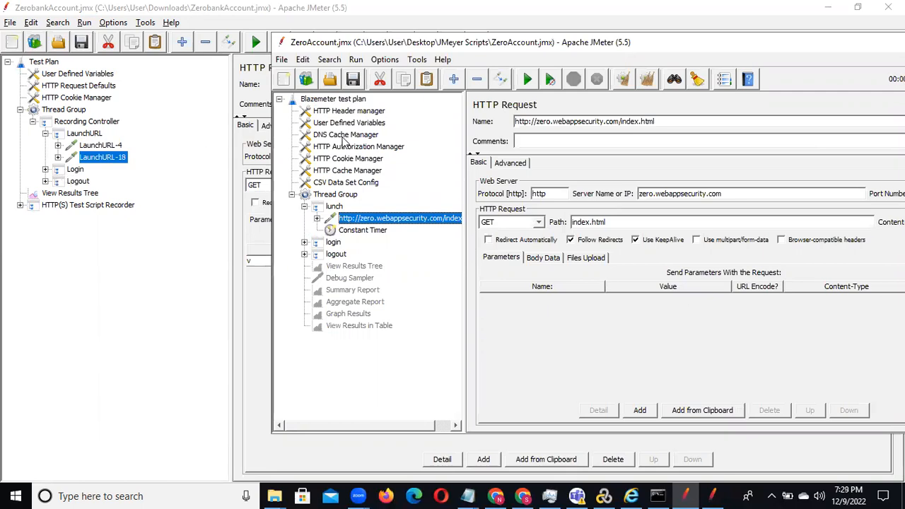
Step: Expand the Login transaction in ZerobankAccount.jmx and examine the Login-24 request and the Login-32 sign-in parameters
left_click(46, 170)
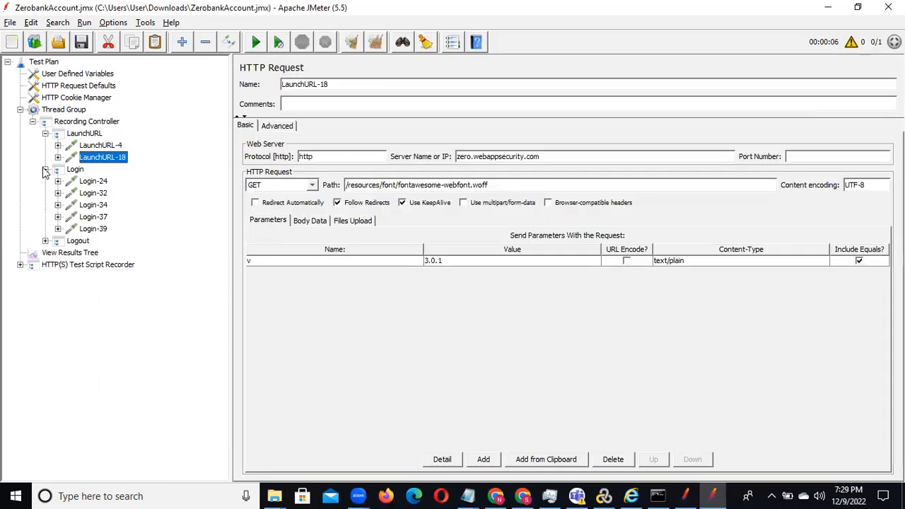
left_click(58, 181)
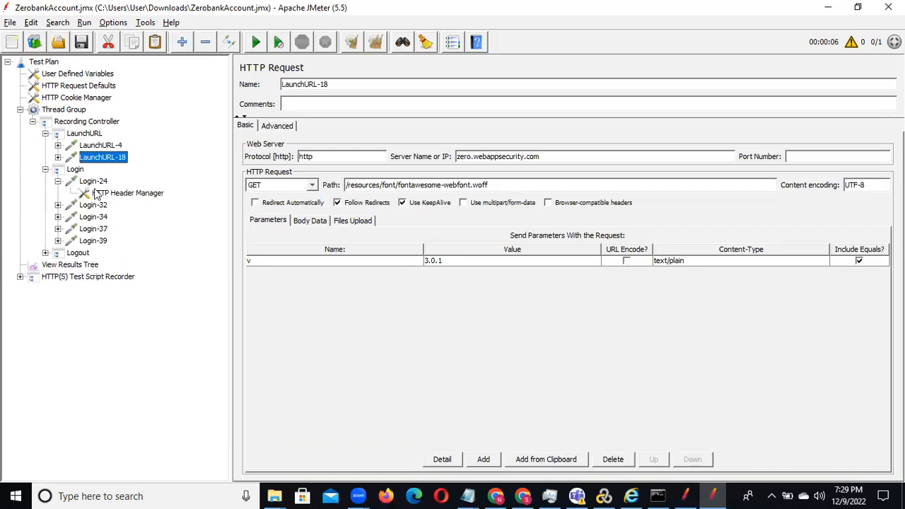
left_click(92, 185)
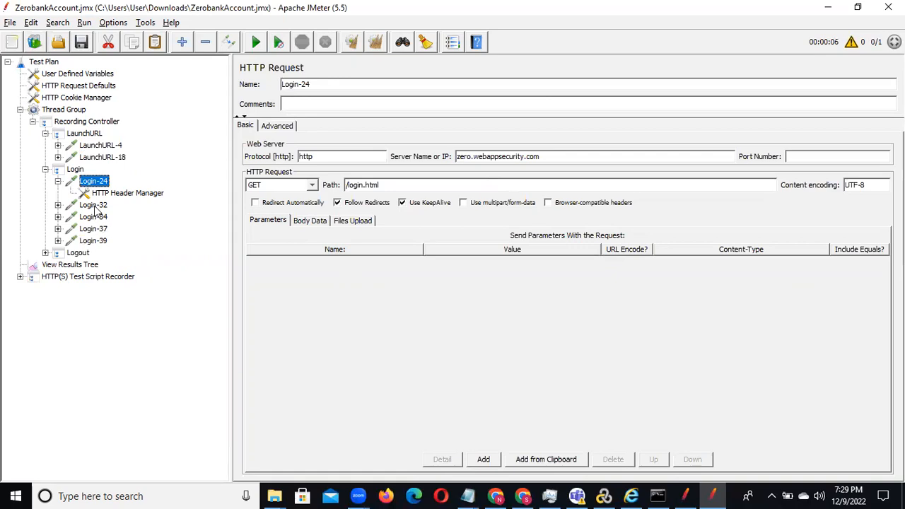
left_click(93, 205)
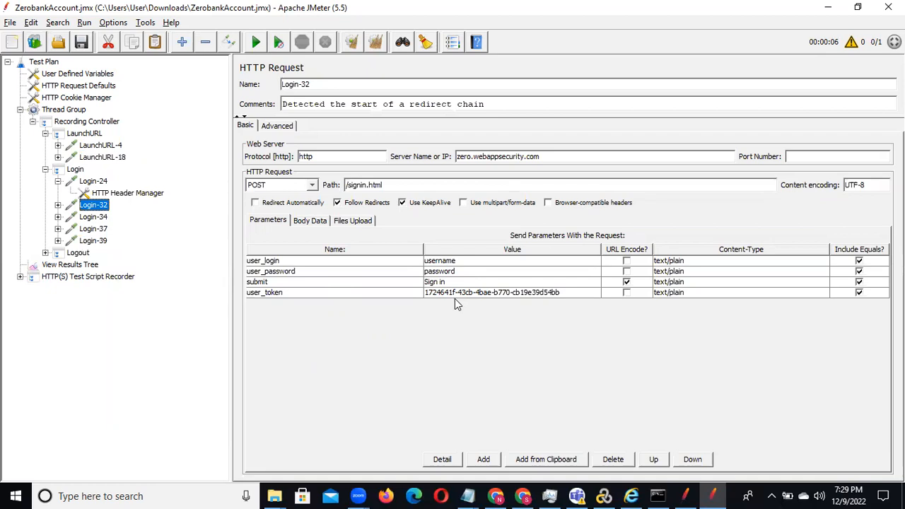
Step: Switch to the ZeroAccount.jmx window and examine the parameters of its signin.html request under login, with the whole window in view
key("alt+Tab")
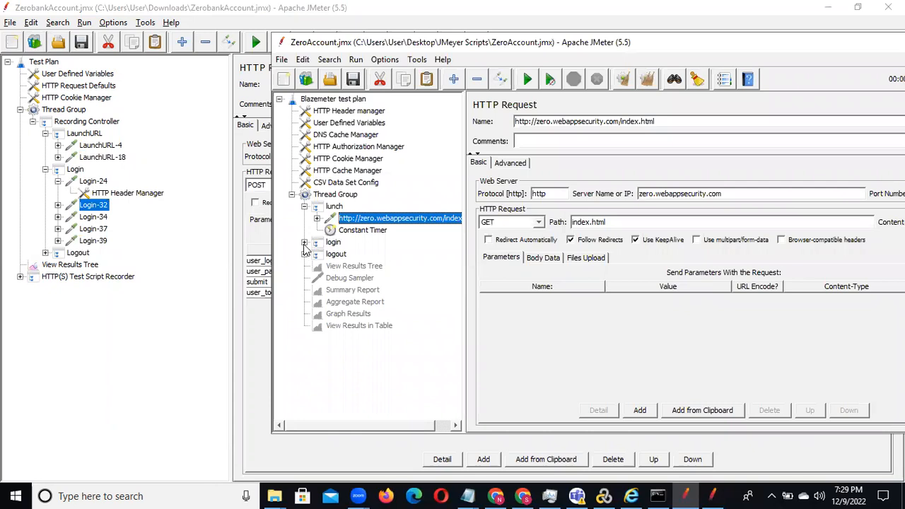
left_click(304, 242)
left_click(350, 254)
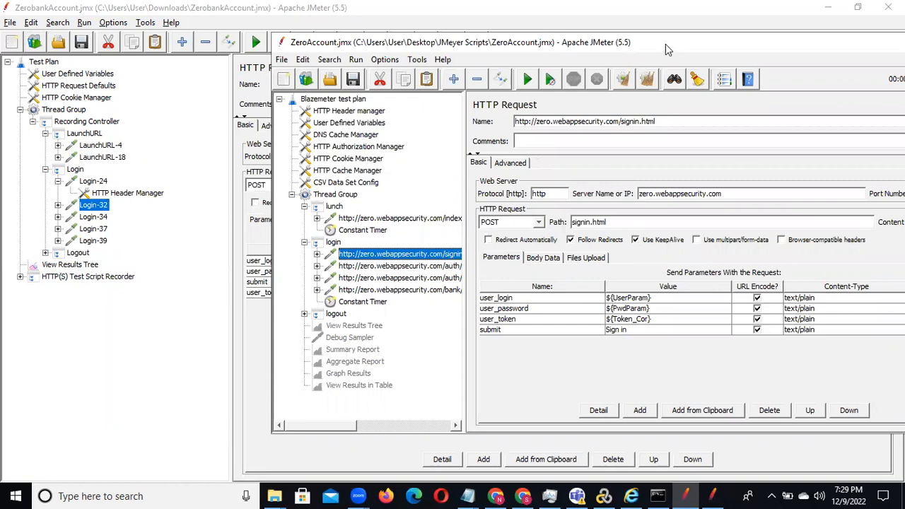
left_click_drag(666, 44, 510, 42)
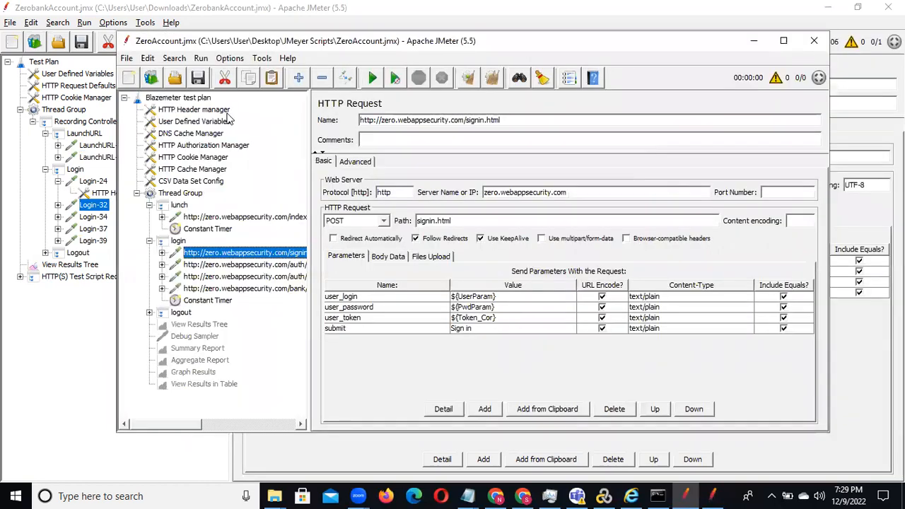
Step: Open the recent View Results Tree.jmx plan from the Temp folder and expand its Thread Group and Recording Controller
left_click(127, 58)
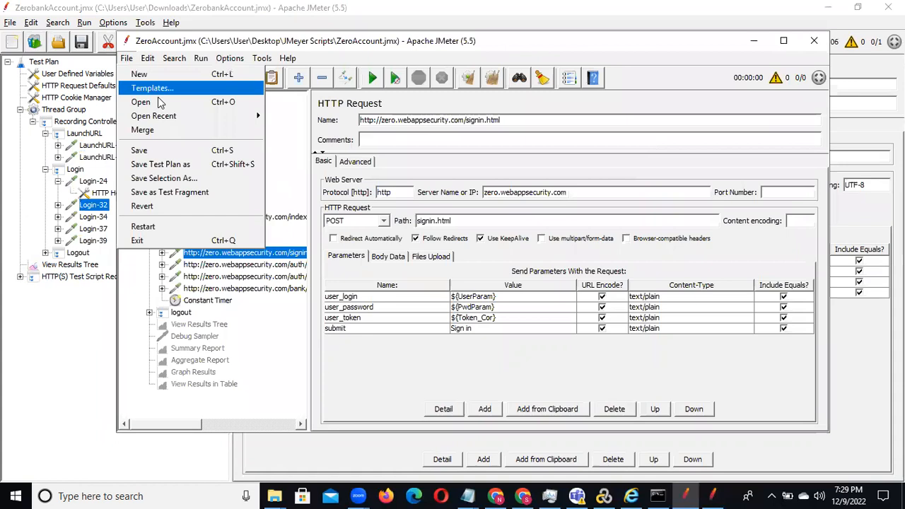
mouse_move(181, 116)
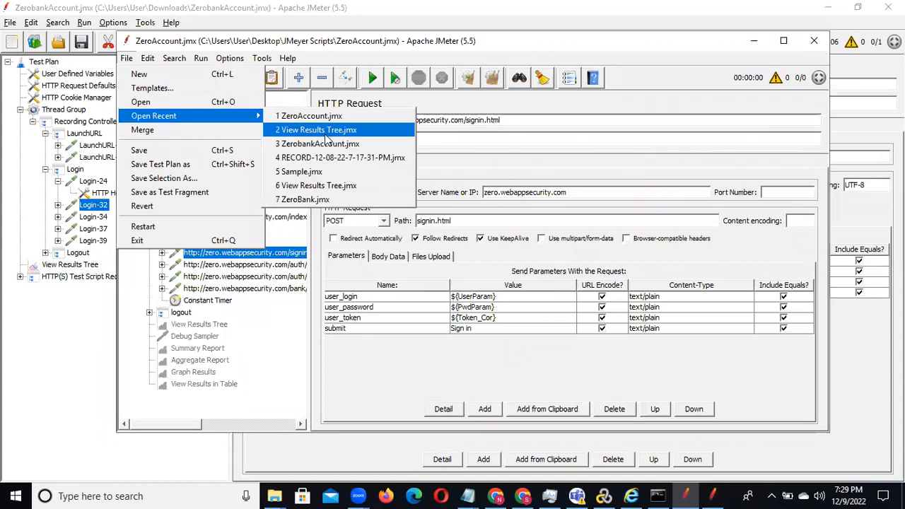
left_click(332, 186)
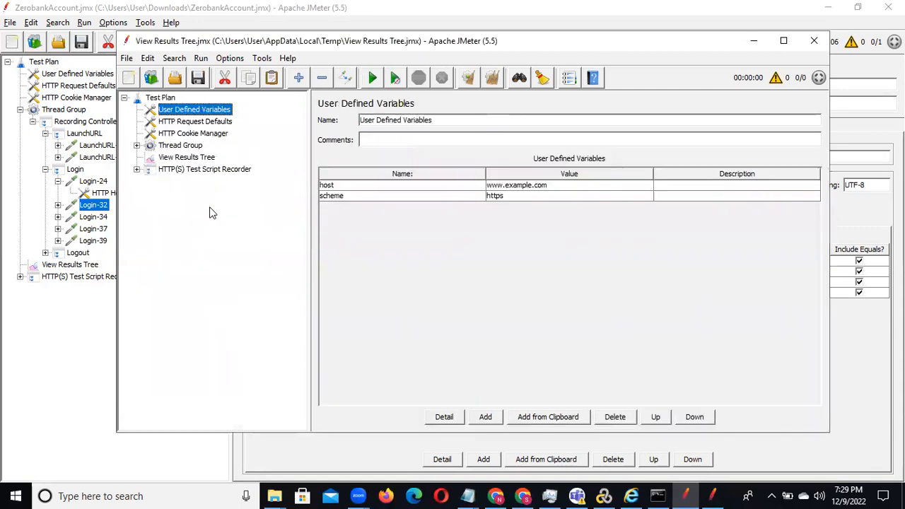
left_click(137, 146)
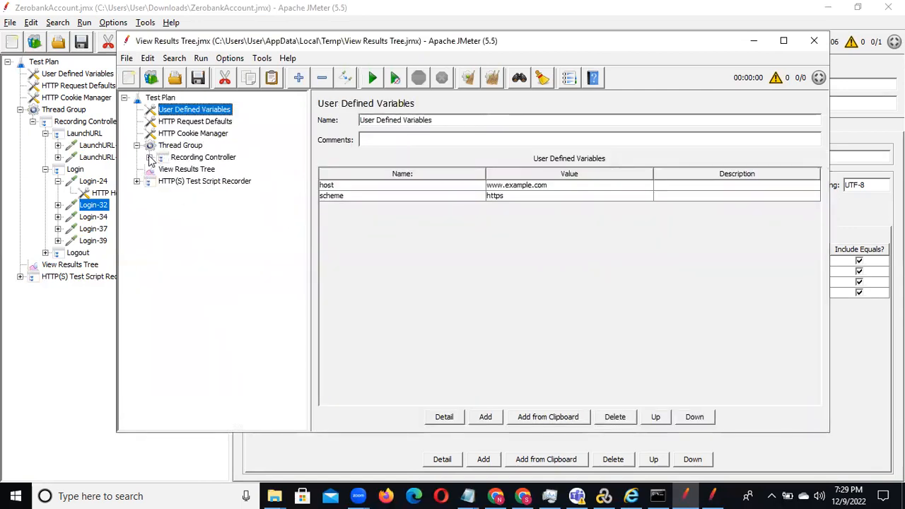
left_click(149, 157)
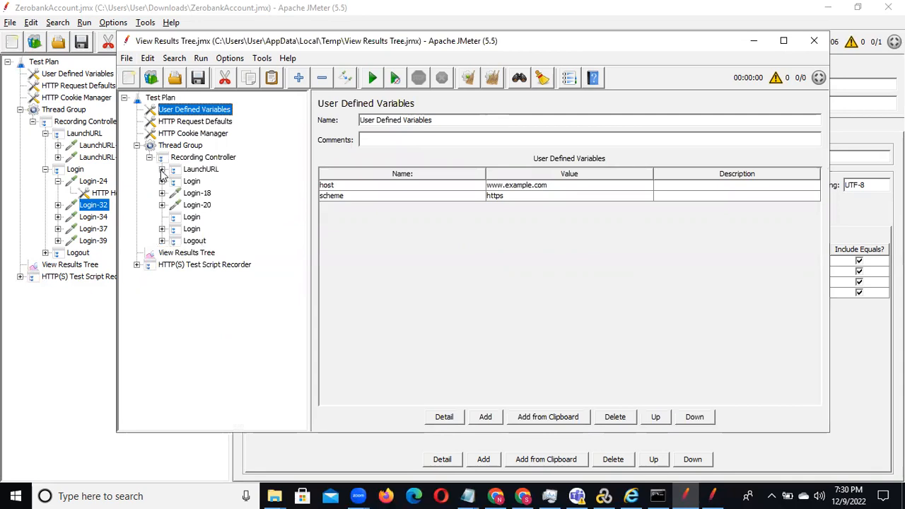
Step: Expand the LaunchURL and first Login transactions and examine the LaunchURL-16 and Login-18 requests
left_click(162, 170)
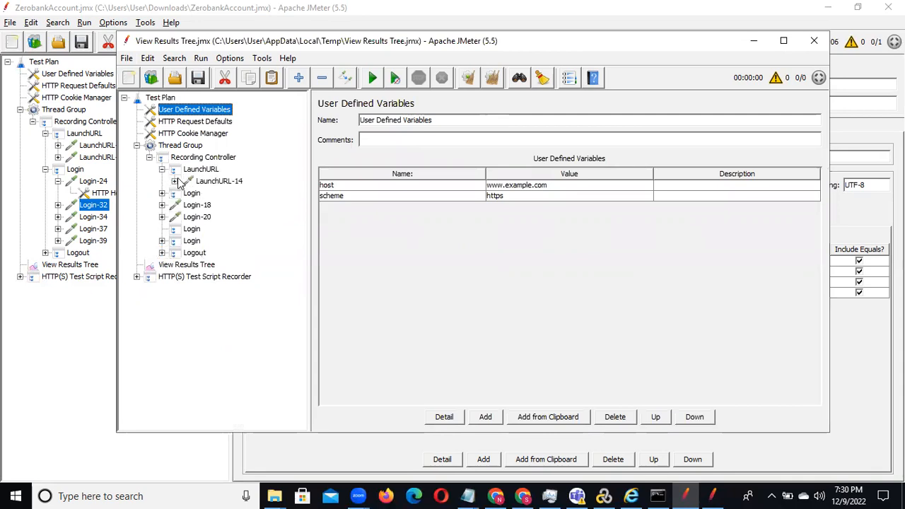
left_click(162, 193)
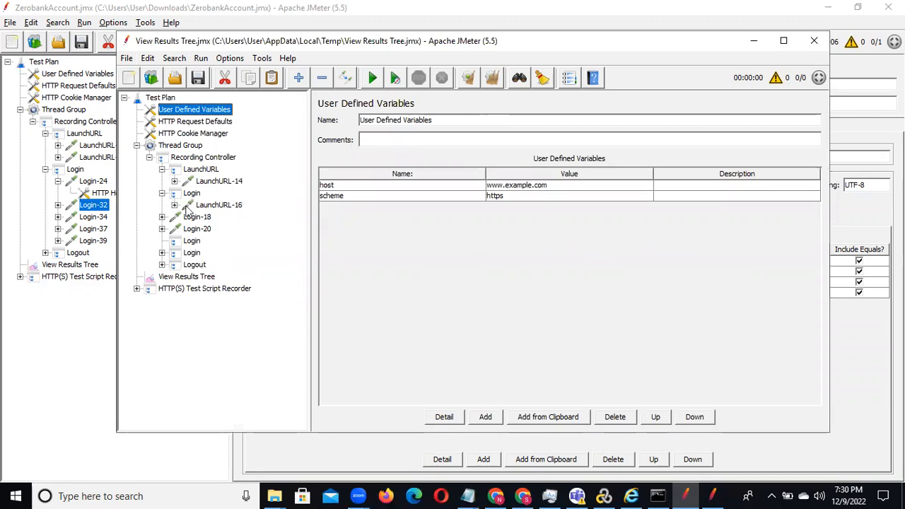
left_click(175, 205)
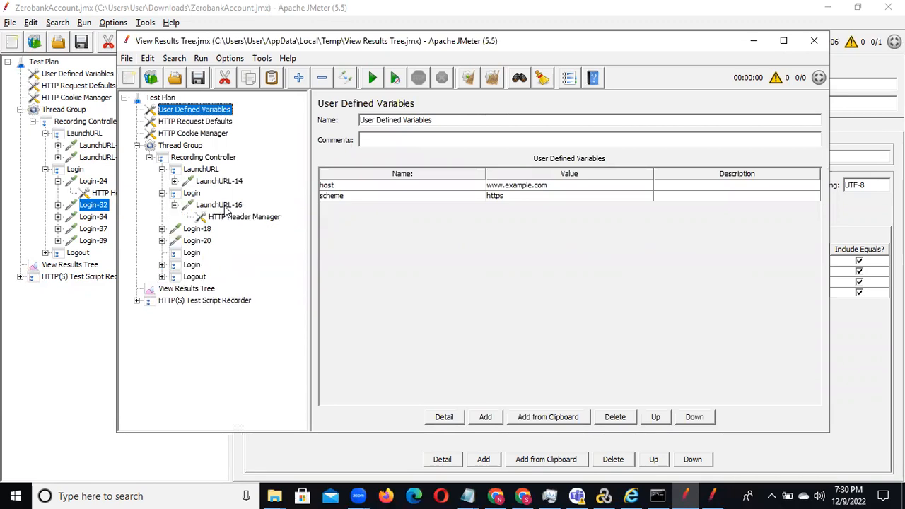
left_click(221, 205)
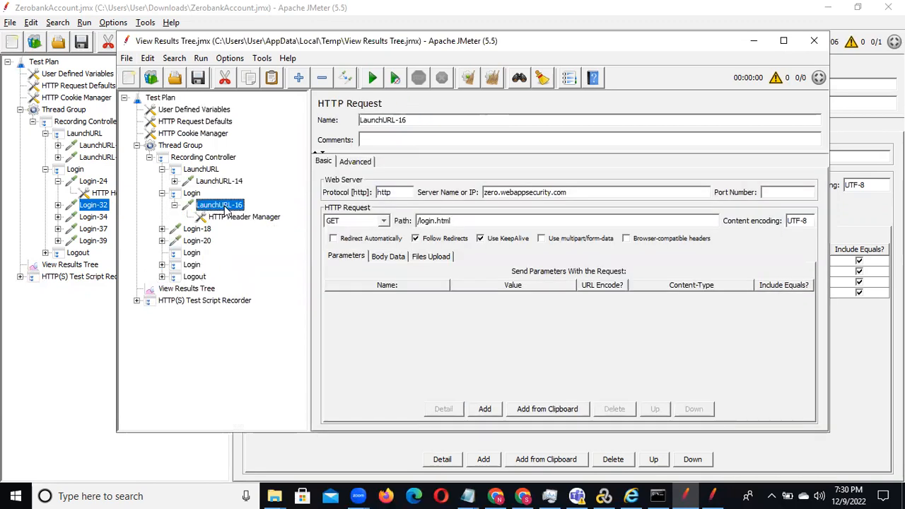
left_click(161, 229)
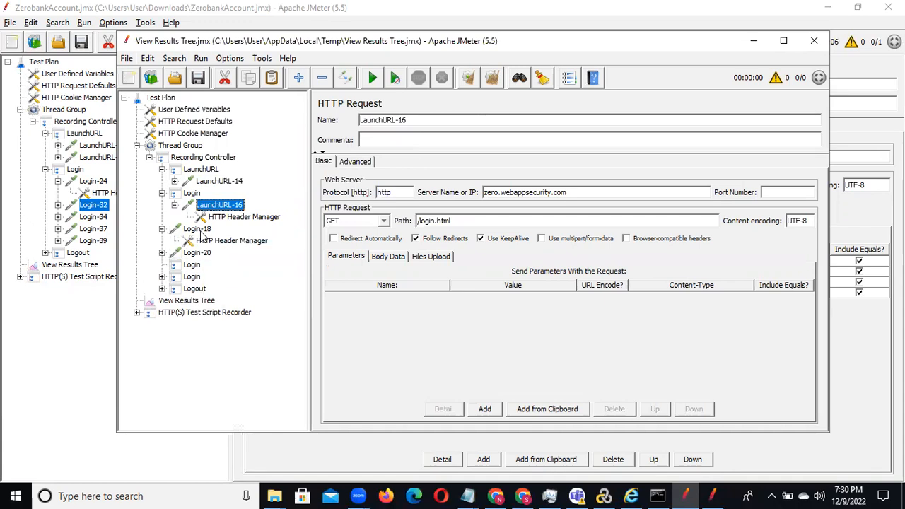
left_click(200, 229)
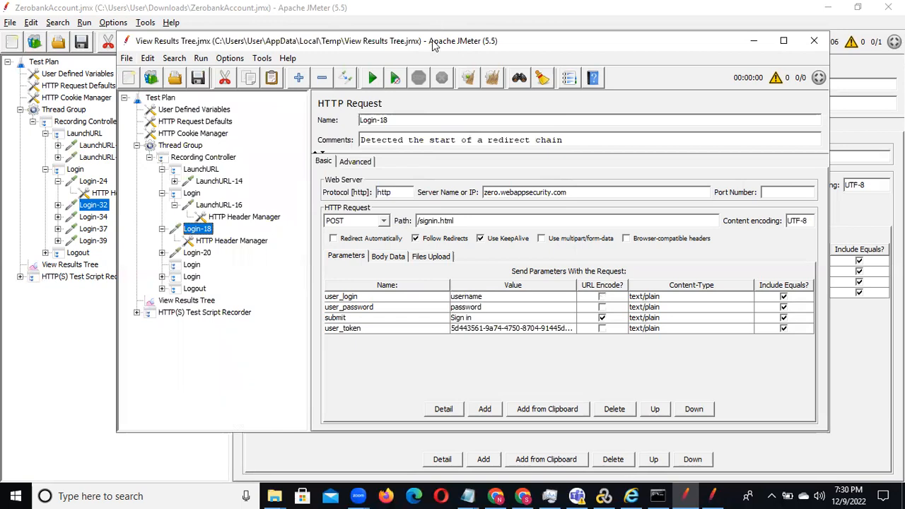
Step: Place the View Results Tree.jmx window beside ZerobankAccount.jmx, compare the user_token values of Login-18 and Login-32, and return to ZerobankAccount.jmx
left_click_drag(433, 44, 810, 17)
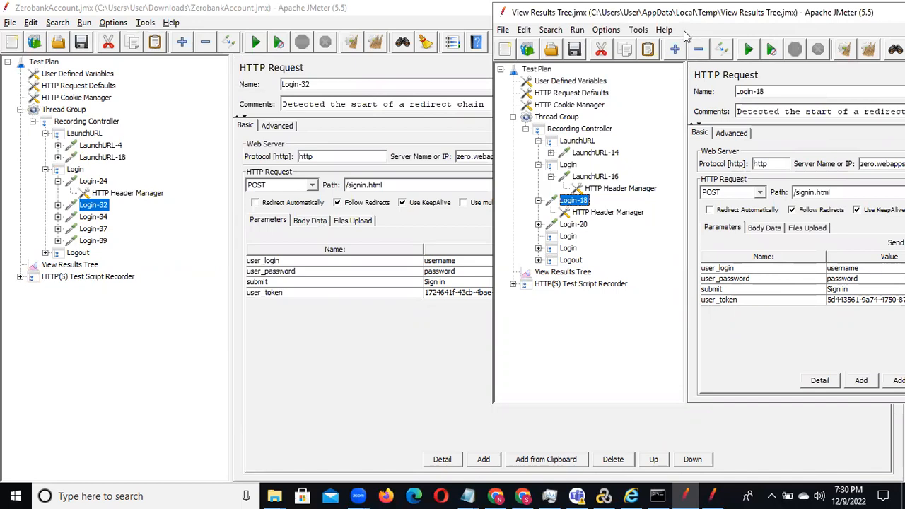
left_click_drag(685, 14, 720, 19)
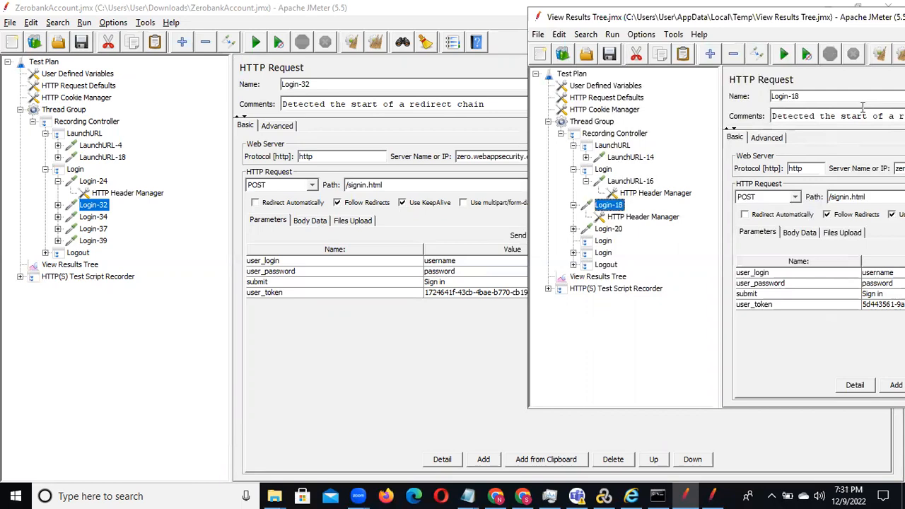
left_click_drag(816, 17, 591, 61)
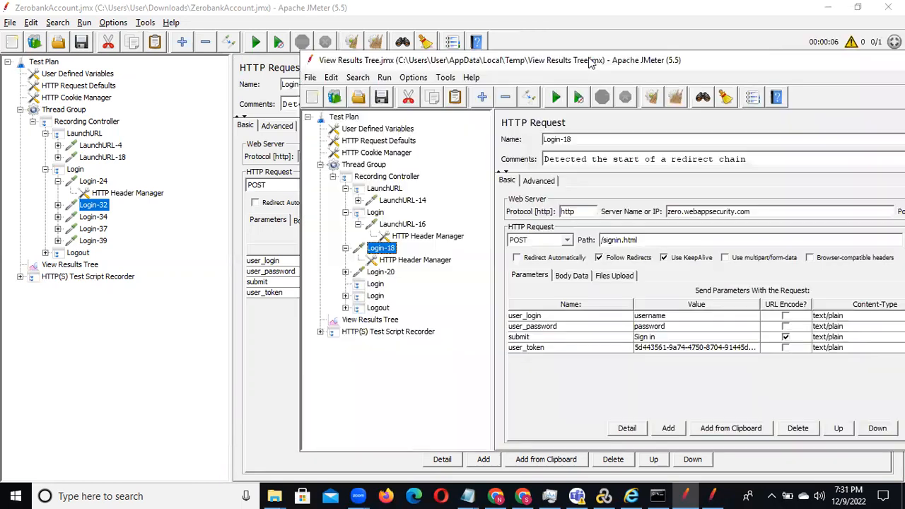
left_click_drag(750, 63, 566, 66)
left_click(755, 62)
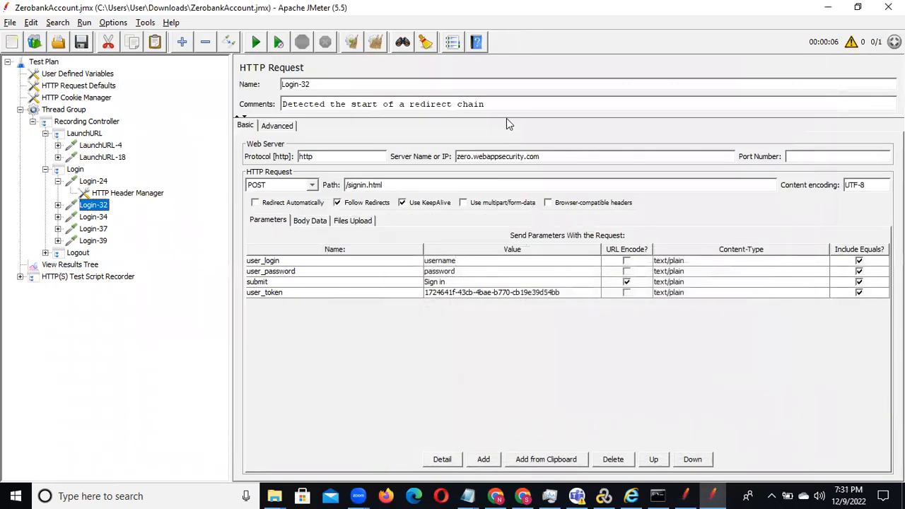
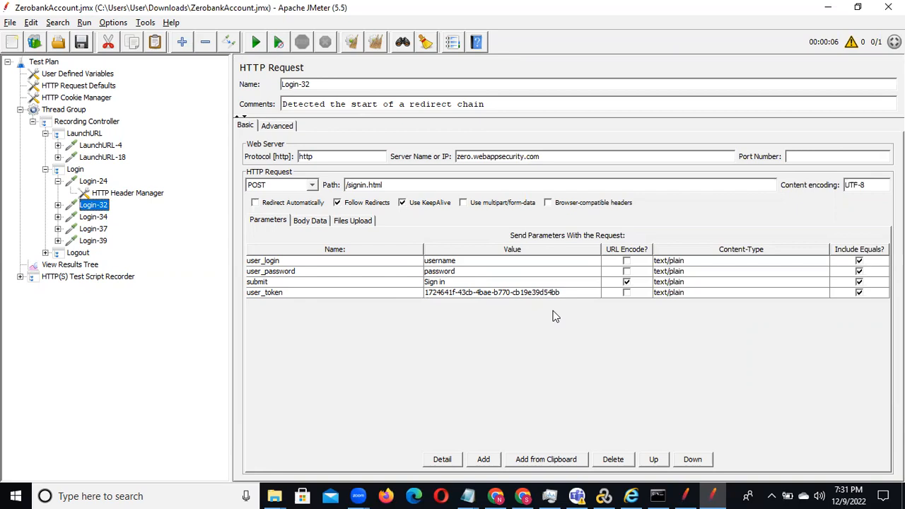
Step: Examine the parameters of the Login-32, Login-34, Login-37 and Login-39 requests, comparing where user_token is sent
left_click(514, 292)
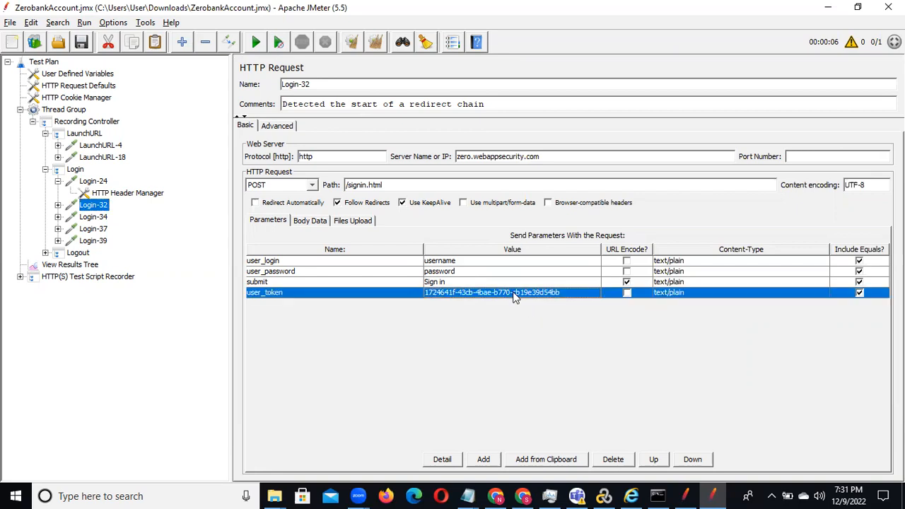
left_click(457, 275)
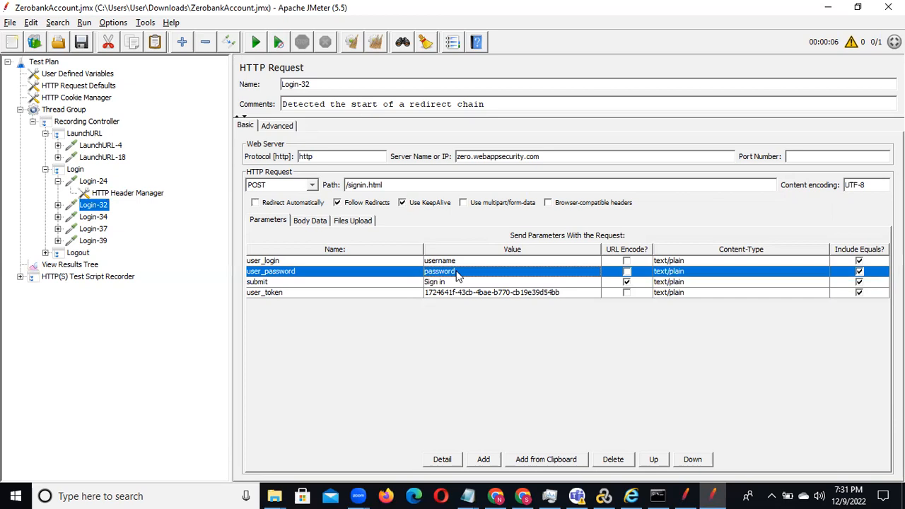
double_click(457, 273)
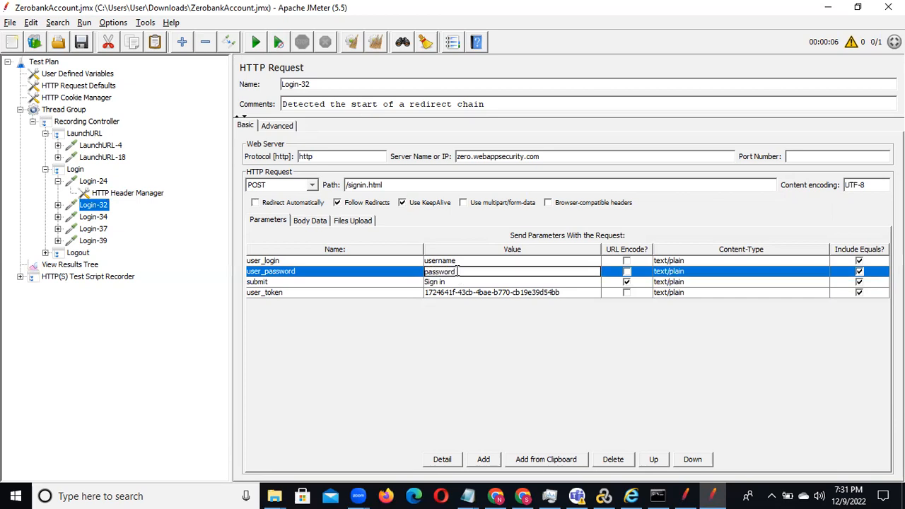
left_click(91, 217)
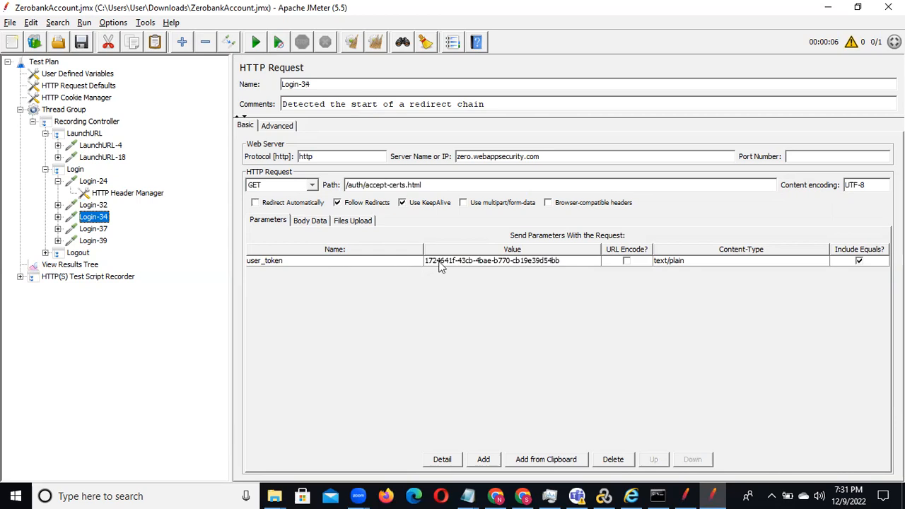
left_click(90, 205)
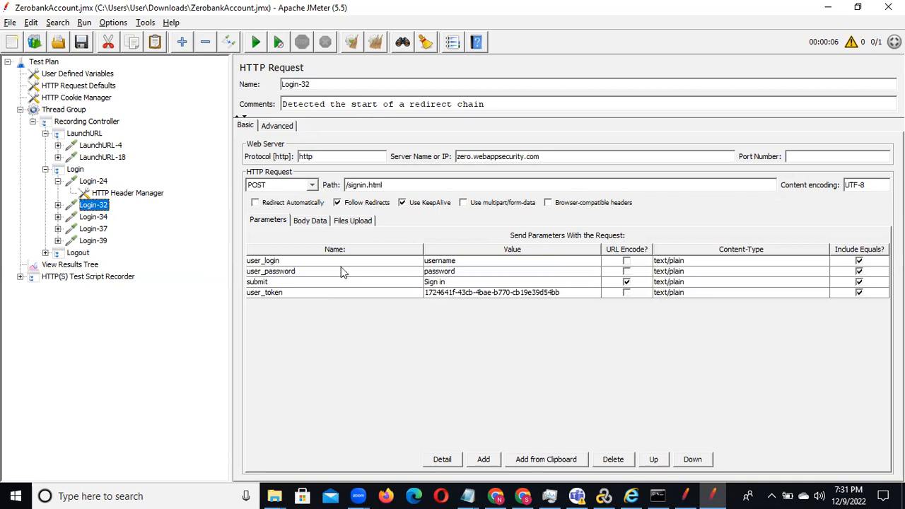
left_click(82, 218)
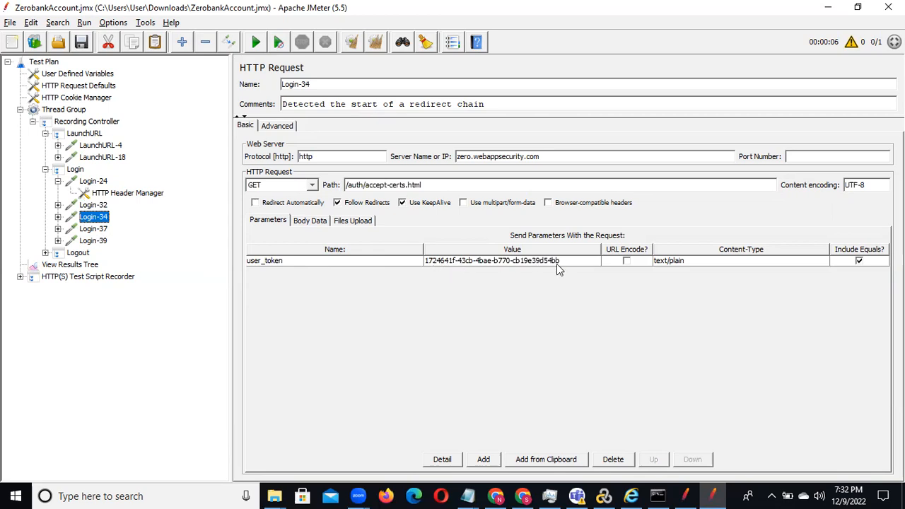
left_click(94, 205)
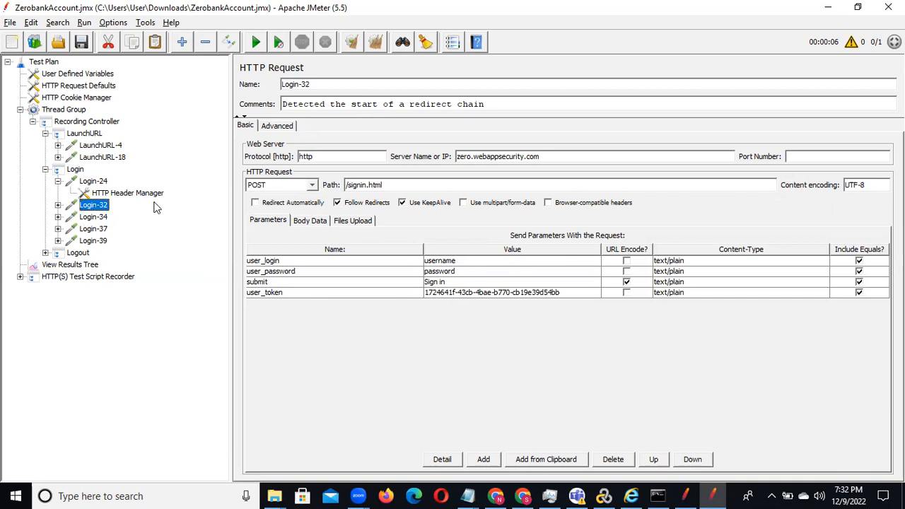
left_click(94, 217)
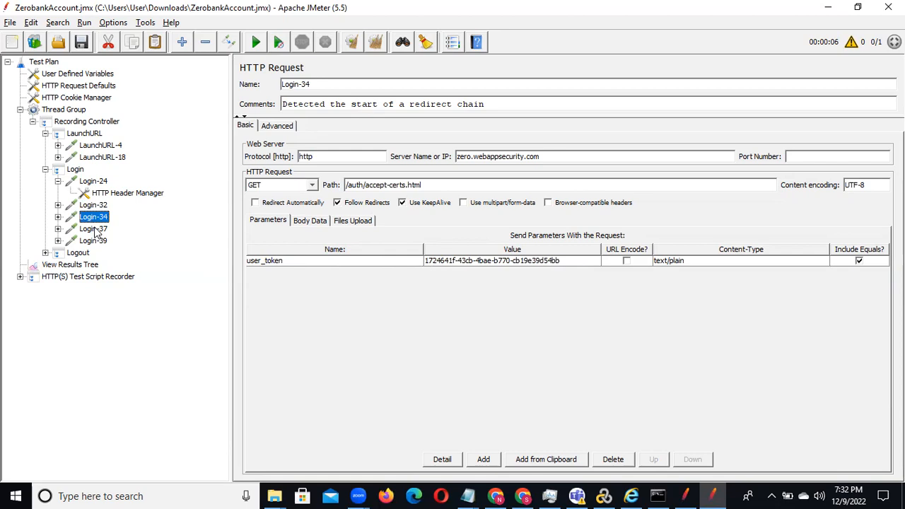
left_click(96, 230)
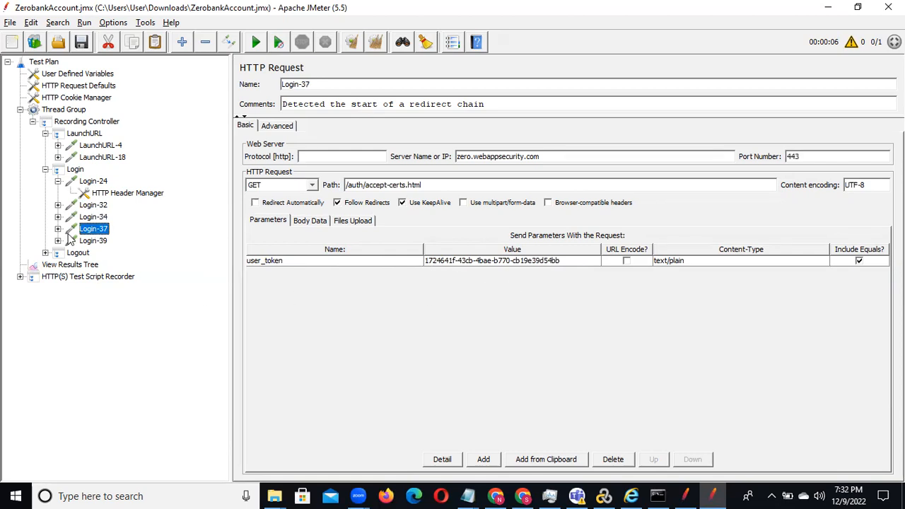
left_click(90, 243)
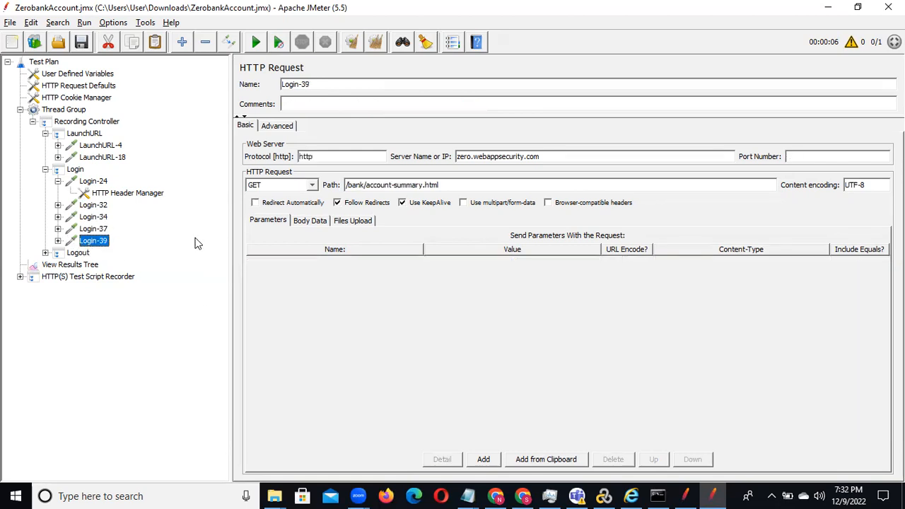
Step: Expand the Logout transaction and examine the parameters of the Logout-57 and Logout-60 requests
left_click(74, 254)
left_click(44, 253)
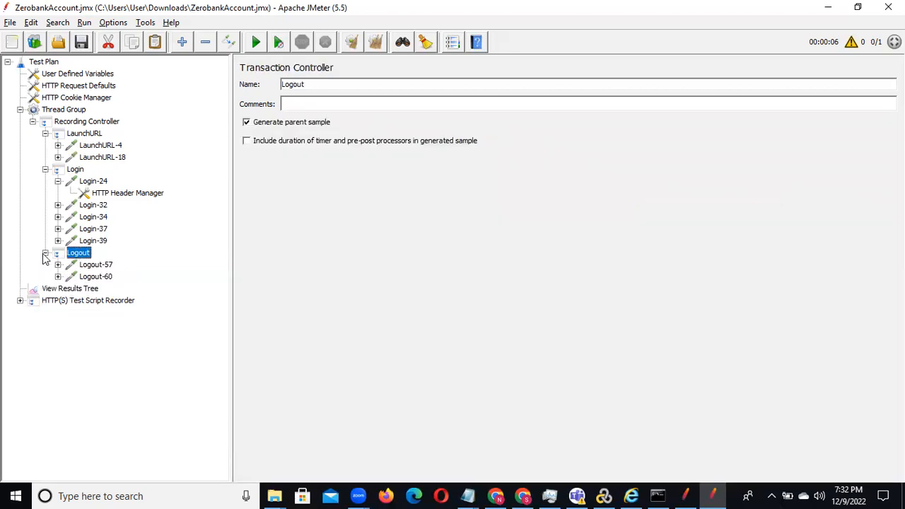
left_click(90, 266)
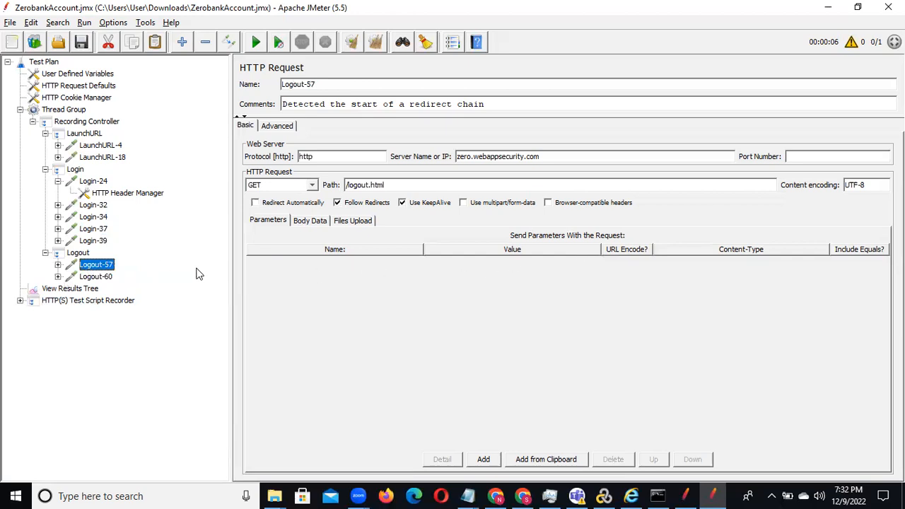
left_click(99, 278)
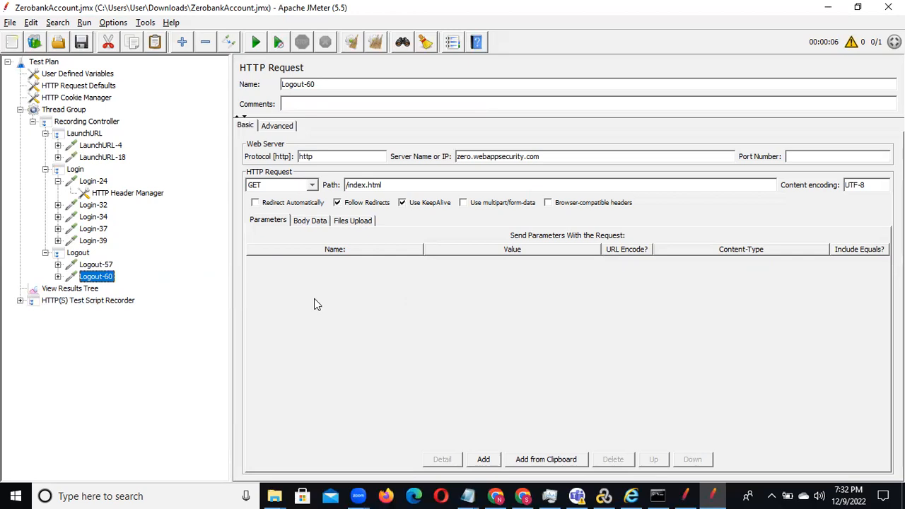
Step: Copy the complete user_token value from the parameters of the Login-32 request
left_click(93, 206)
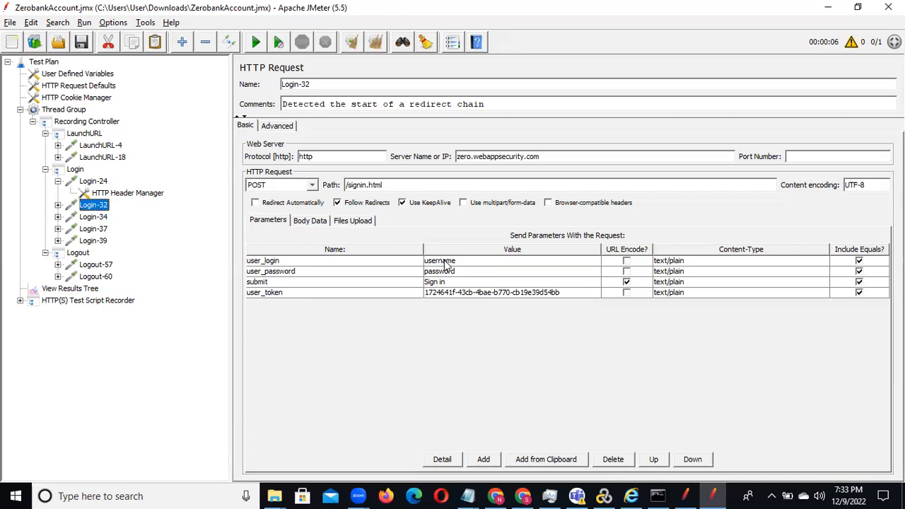
left_click(514, 292)
double_click(515, 292)
left_click_drag(574, 293, 418, 295)
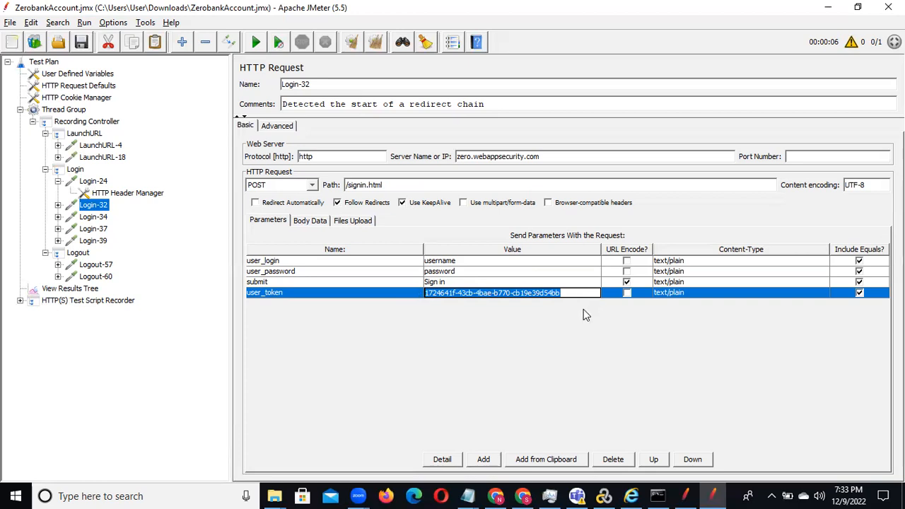
Step: Save the test plan, run it overwriting the existing recording.xml file, and open View Results Tree
left_click(87, 290)
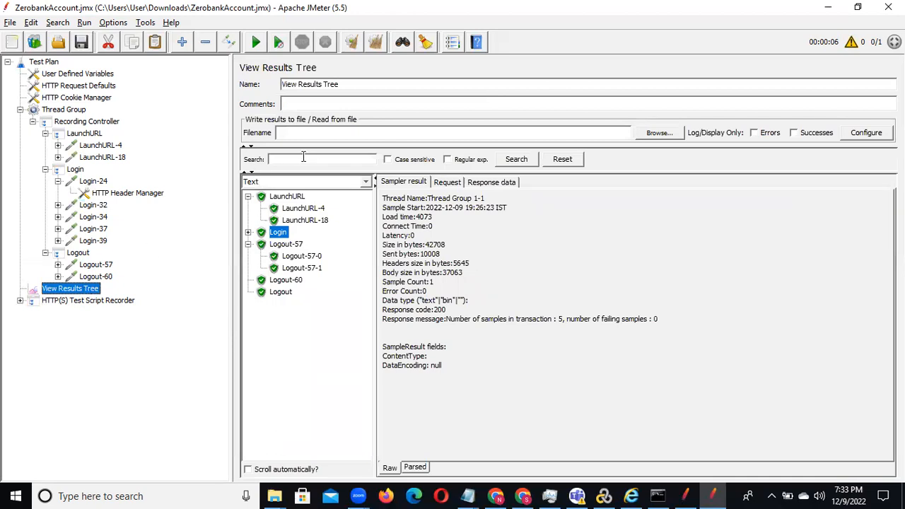
left_click(248, 244)
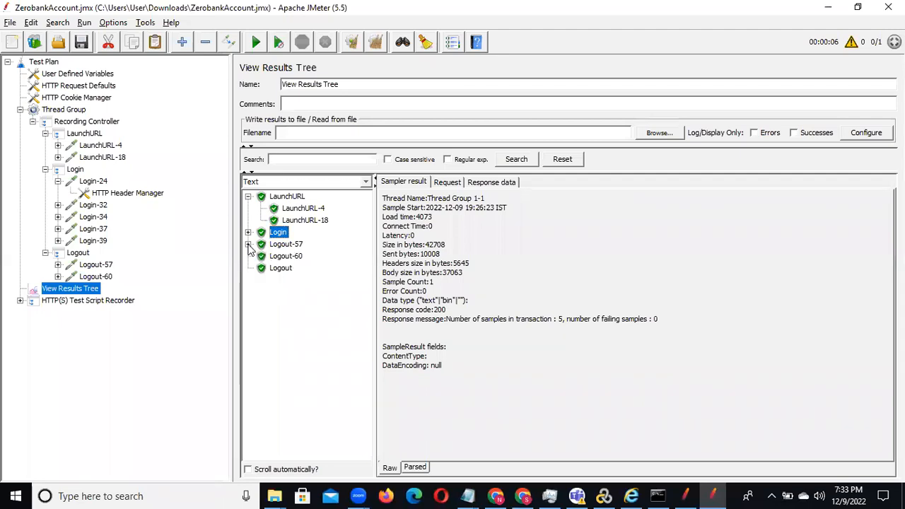
left_click(89, 277)
left_click(77, 253)
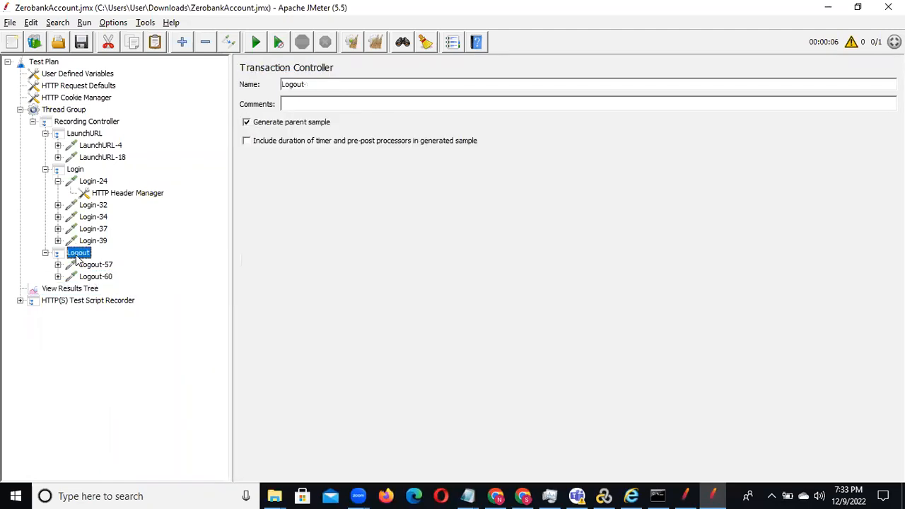
left_click(80, 45)
left_click(256, 39)
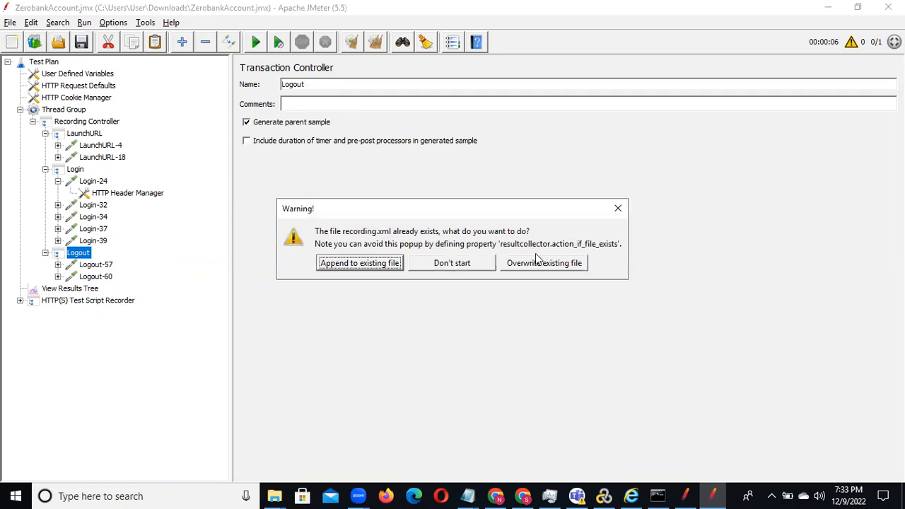
left_click(535, 264)
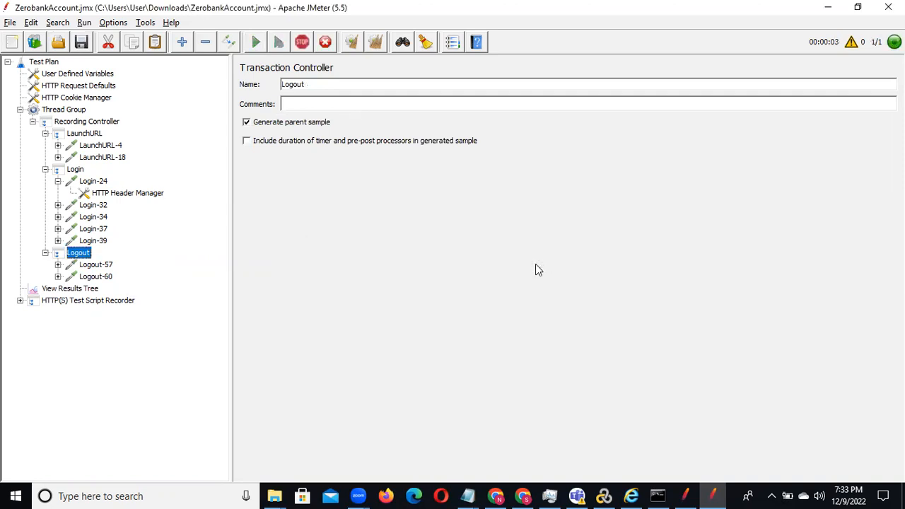
left_click(87, 290)
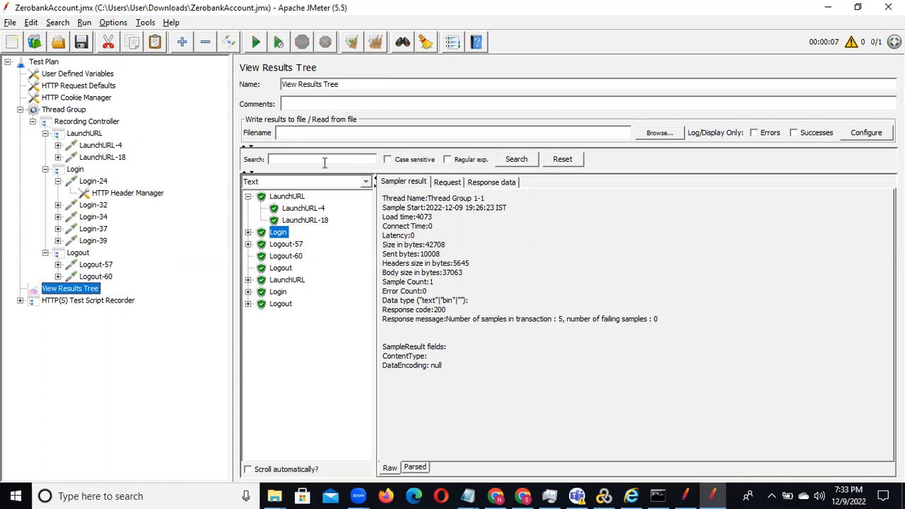
Step: Clear the results tree and rerun the test plan, overwriting the existing recording.xml file again
left_click(350, 44)
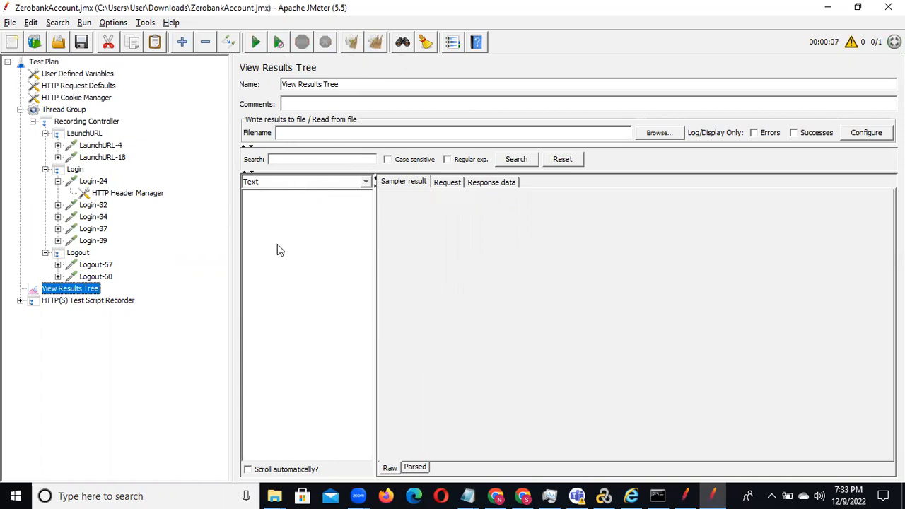
left_click(256, 42)
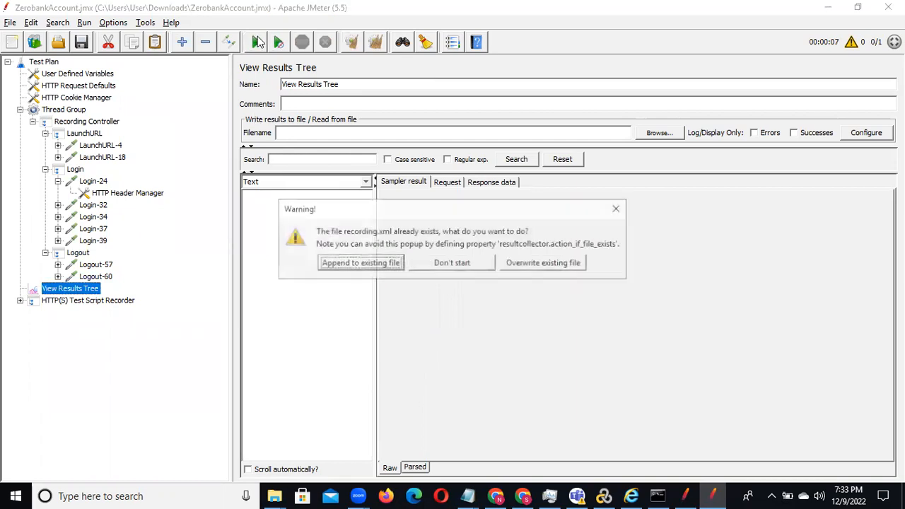
left_click(559, 266)
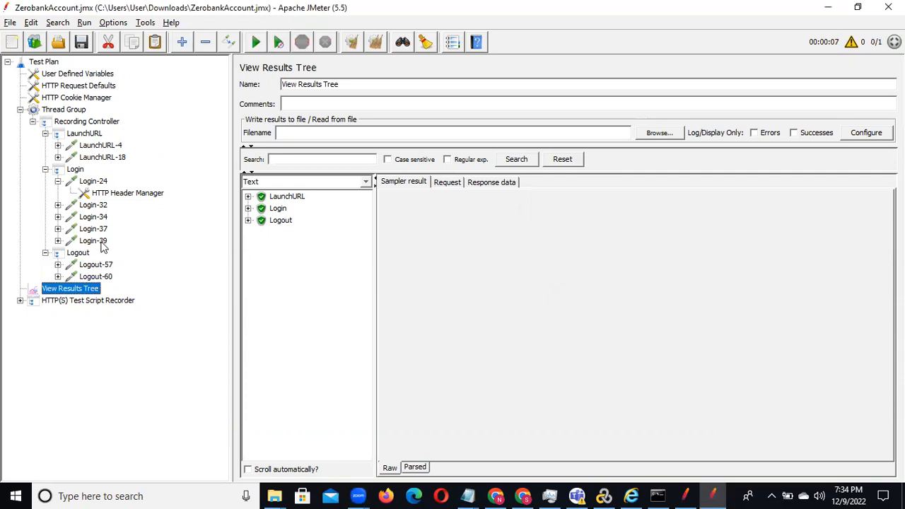
Step: Search the View Results Tree samples for the copied user_token value
left_click(287, 160)
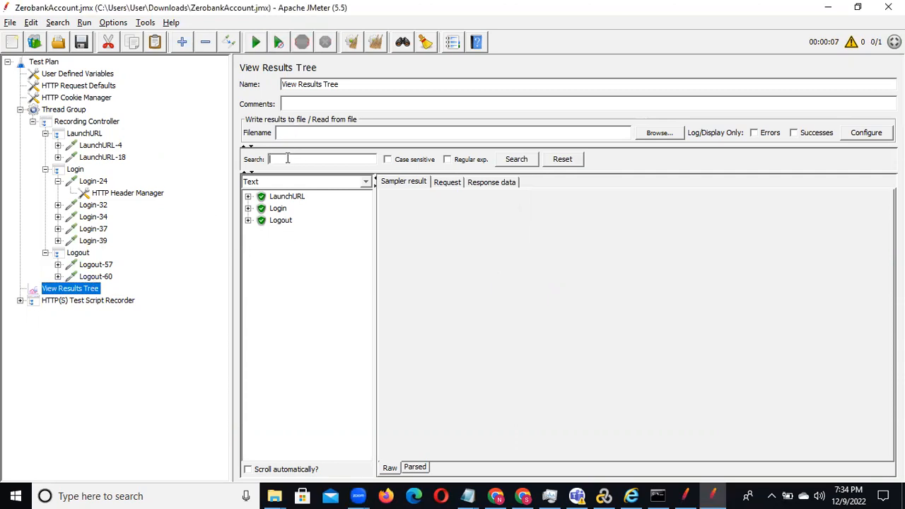
key("ctrl+v")
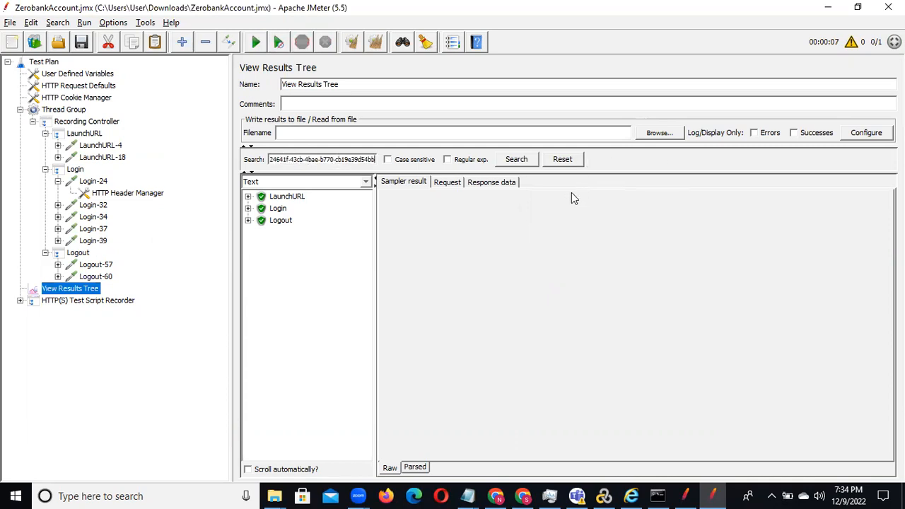
left_click(517, 160)
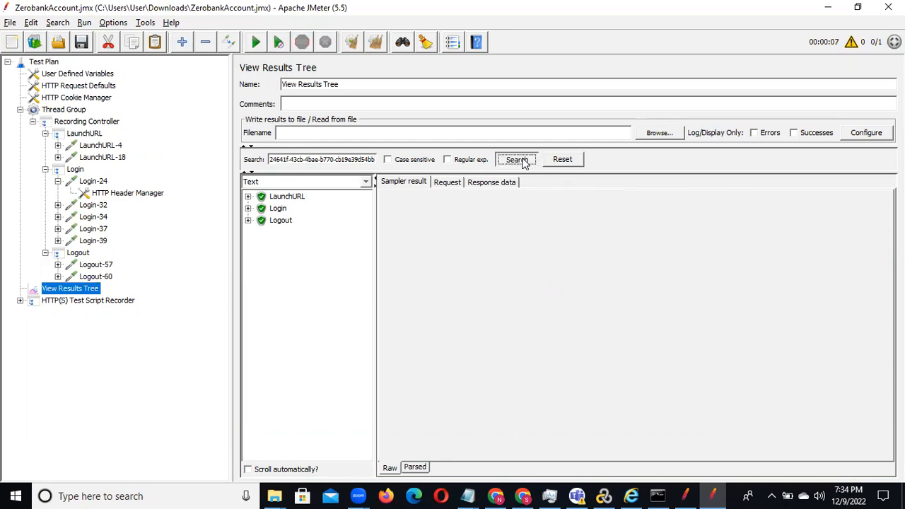
Step: Expand the Login and LaunchURL results and examine the sampler results of Login-32 and LaunchURL-18
left_click(248, 209)
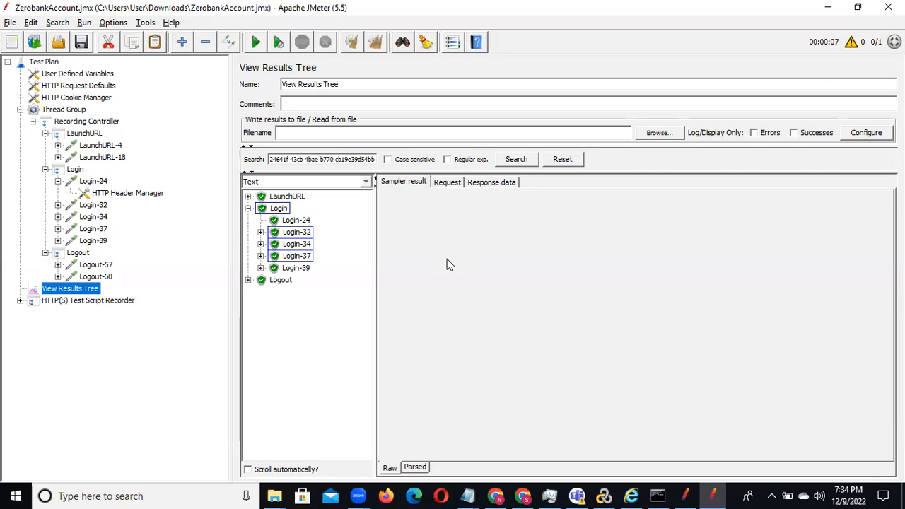
left_click(297, 233)
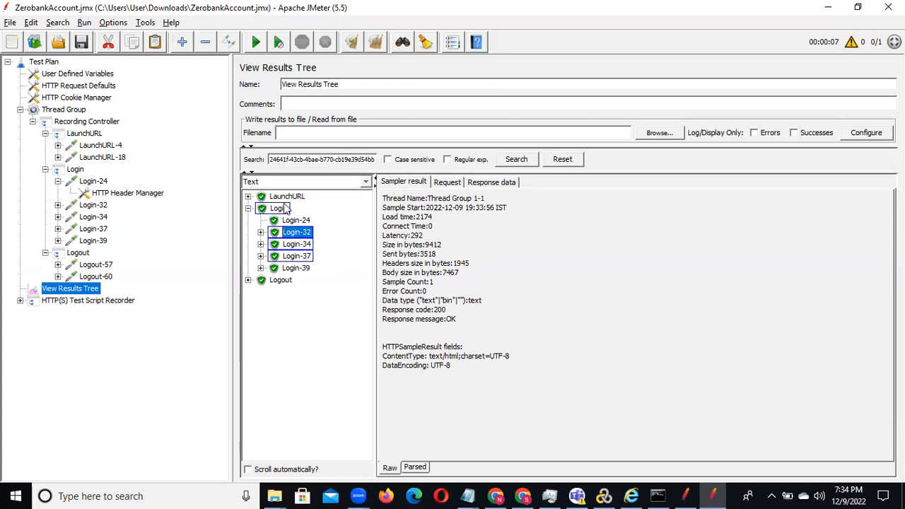
left_click(247, 197)
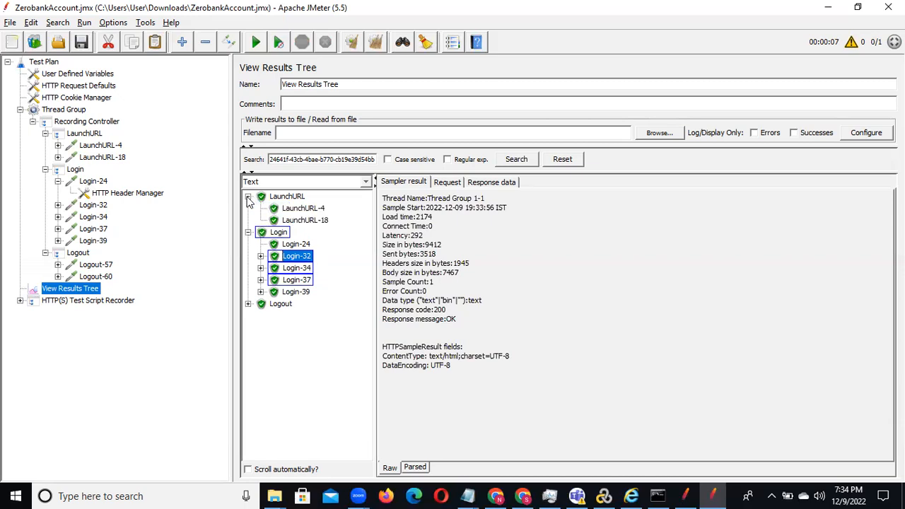
left_click(304, 220)
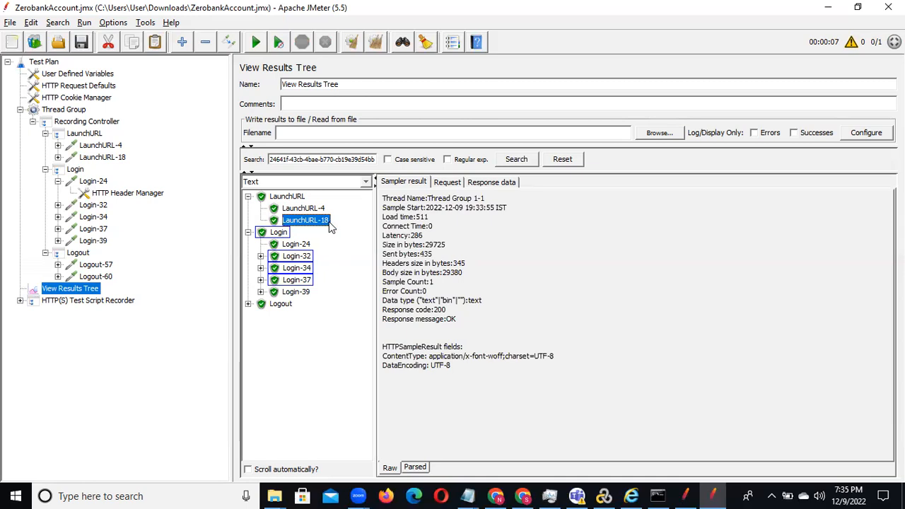
Step: Add a Boundary Extractor post-processor to the LaunchURL-18 request
left_click(104, 160)
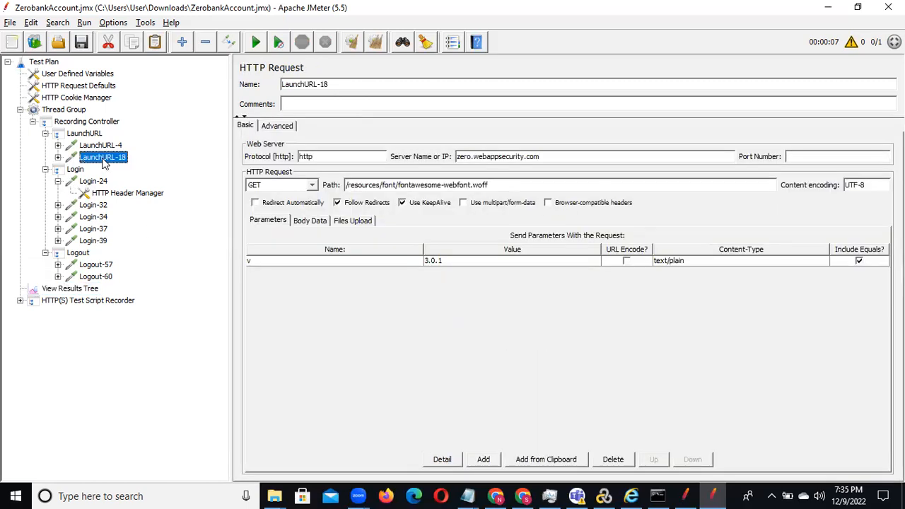
left_click(58, 157)
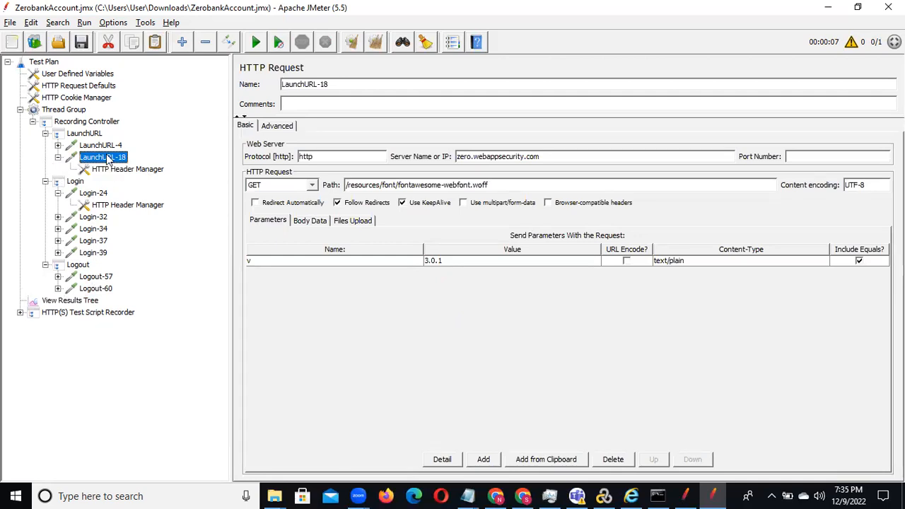
right_click(108, 159)
mouse_move(191, 163)
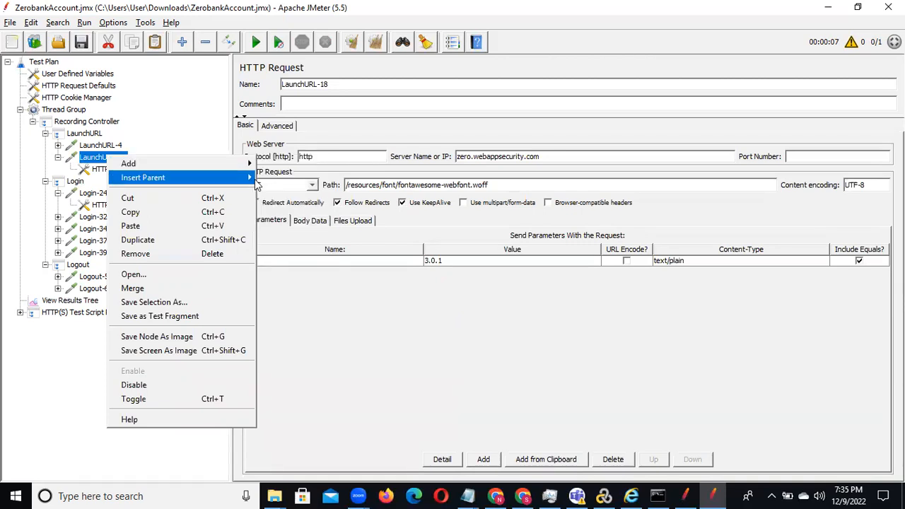
mouse_move(283, 221)
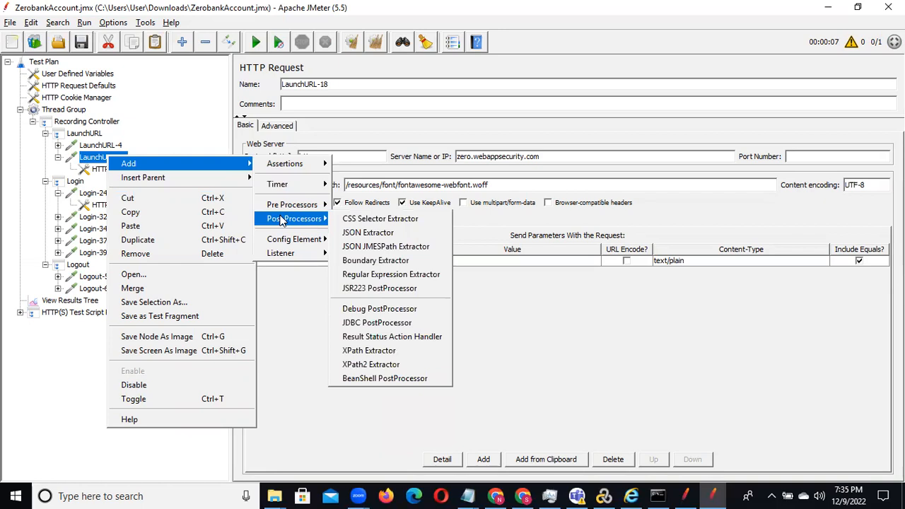
mouse_move(300, 210)
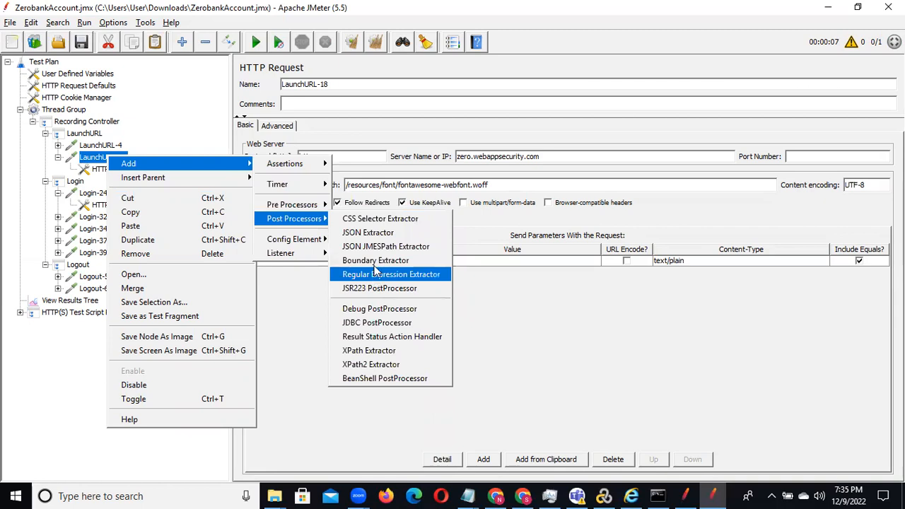
left_click(376, 263)
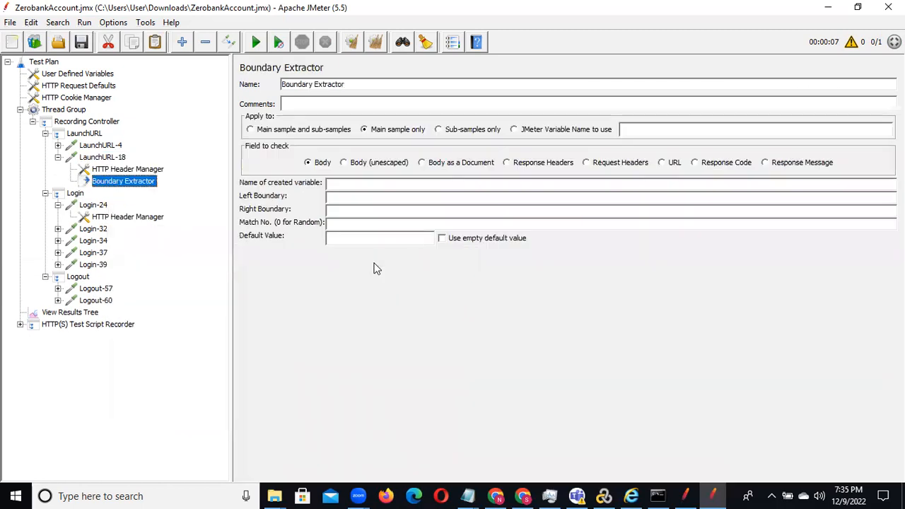
Step: Name the Boundary Extractor's created variable User_token_Corr
left_click(350, 185)
type("User")
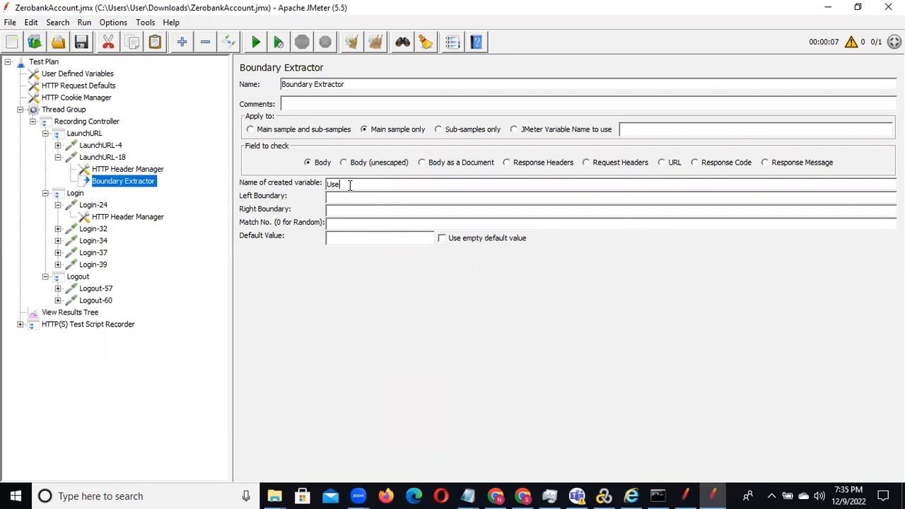
type("_token")
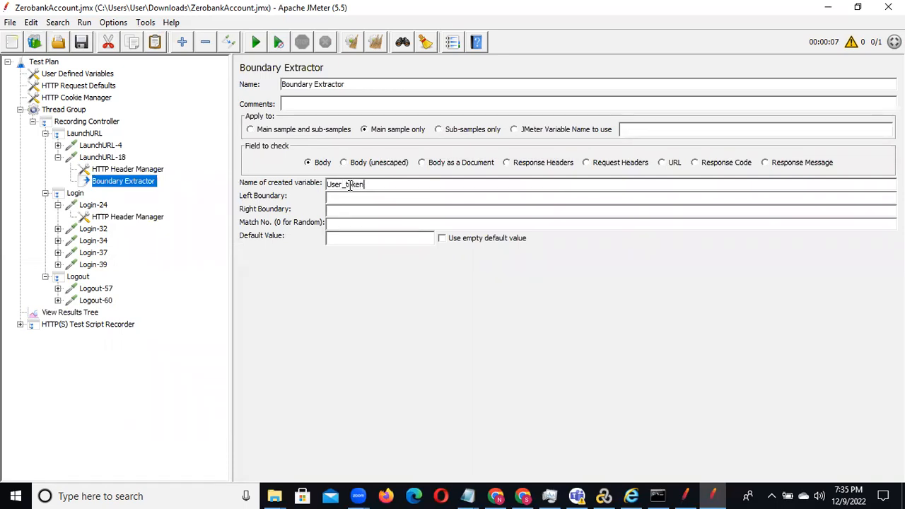
type("_Corr")
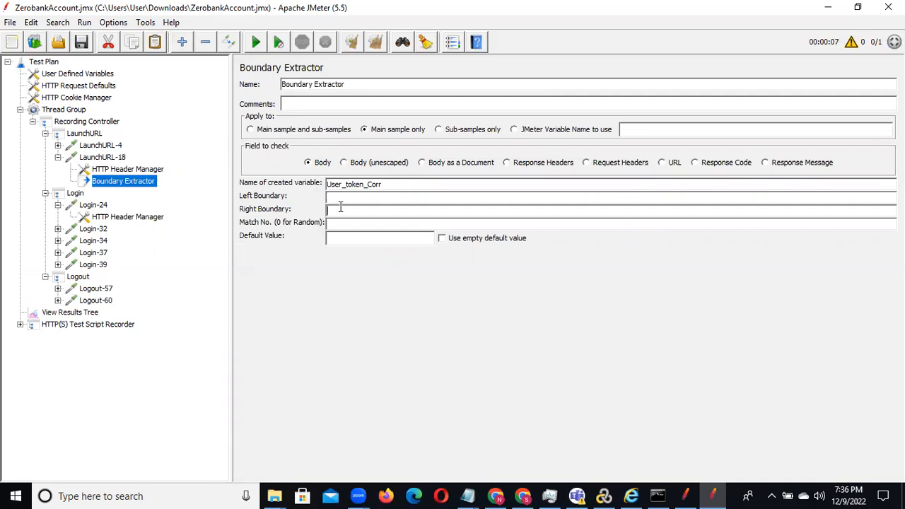
Step: Search the Login-32 response body in View Results Tree for user_token and view the Login-34 response body
left_click(86, 313)
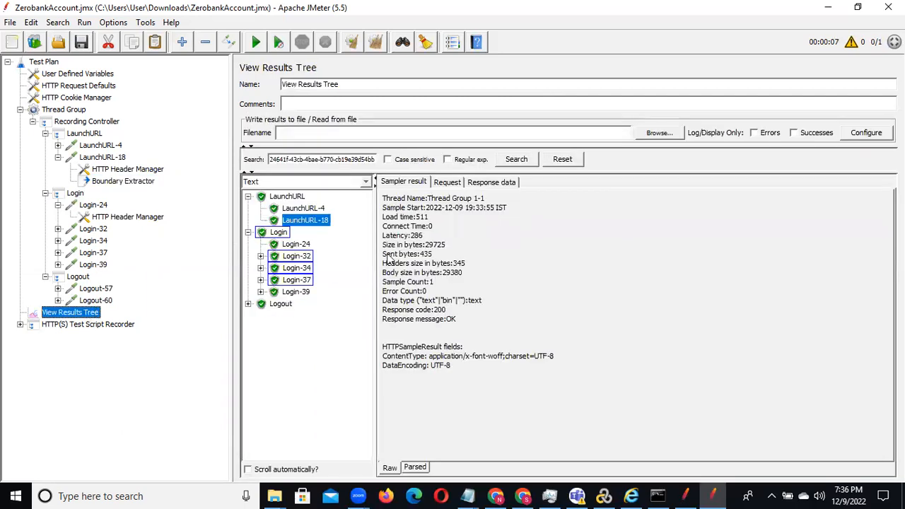
left_click(278, 233)
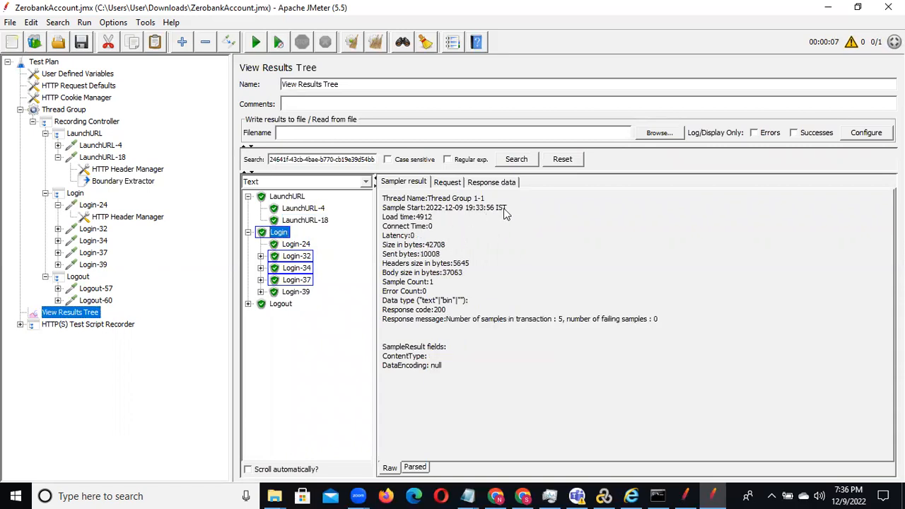
left_click(497, 183)
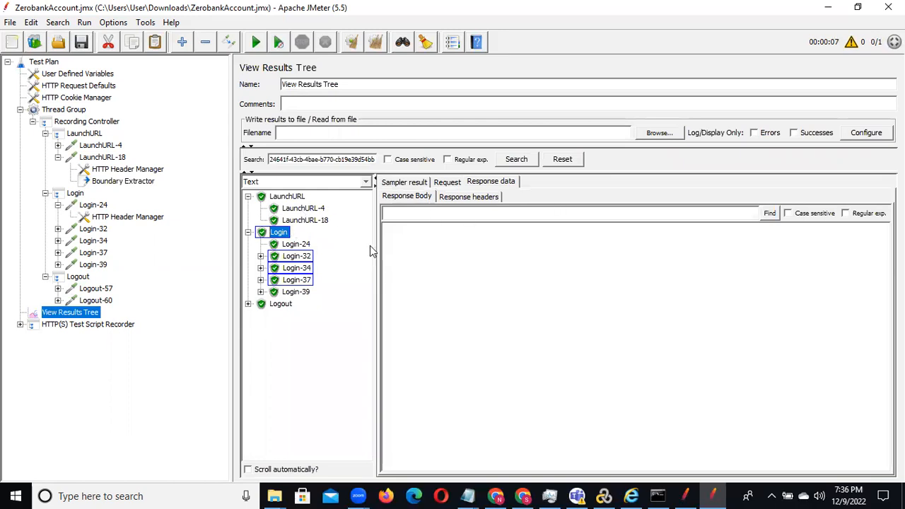
left_click(295, 257)
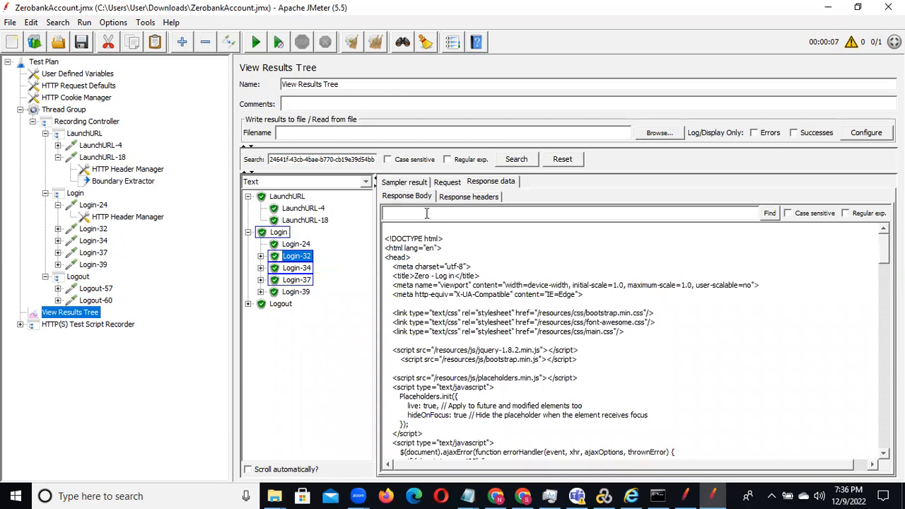
type("user_token")
left_click(769, 214)
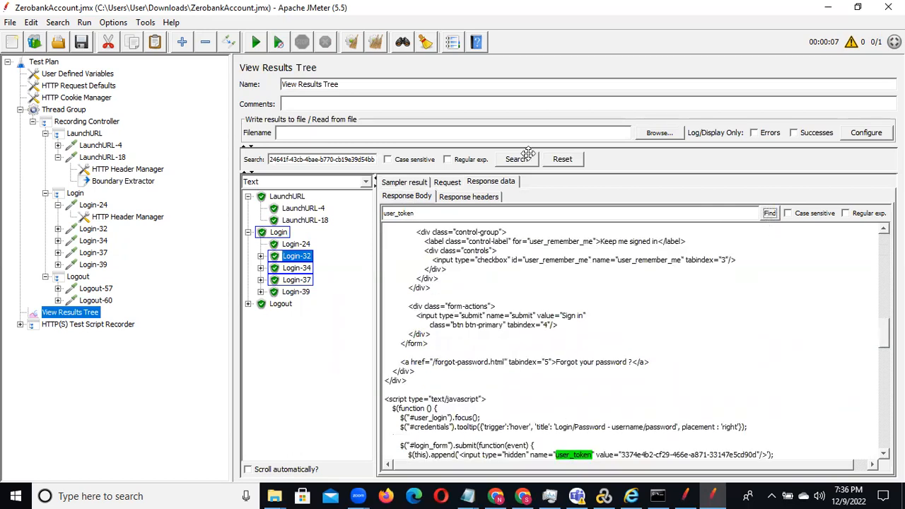
left_click(537, 479)
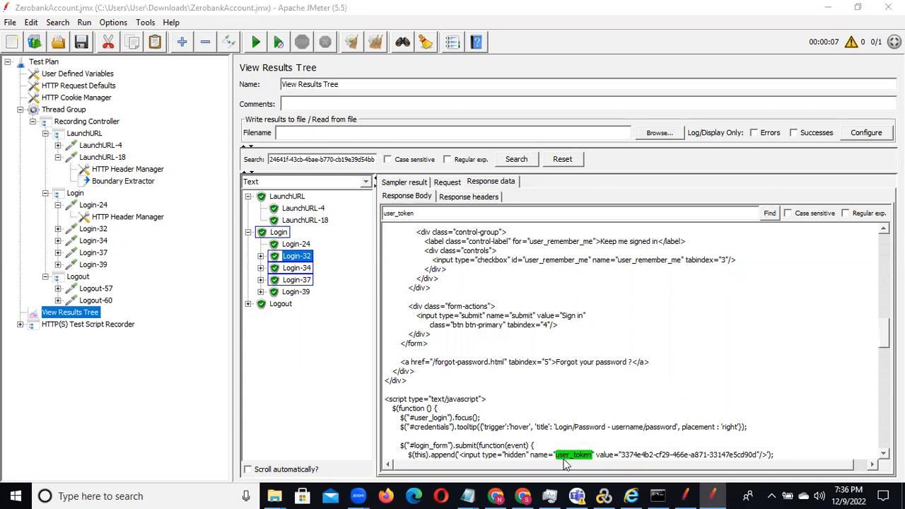
left_click(297, 268)
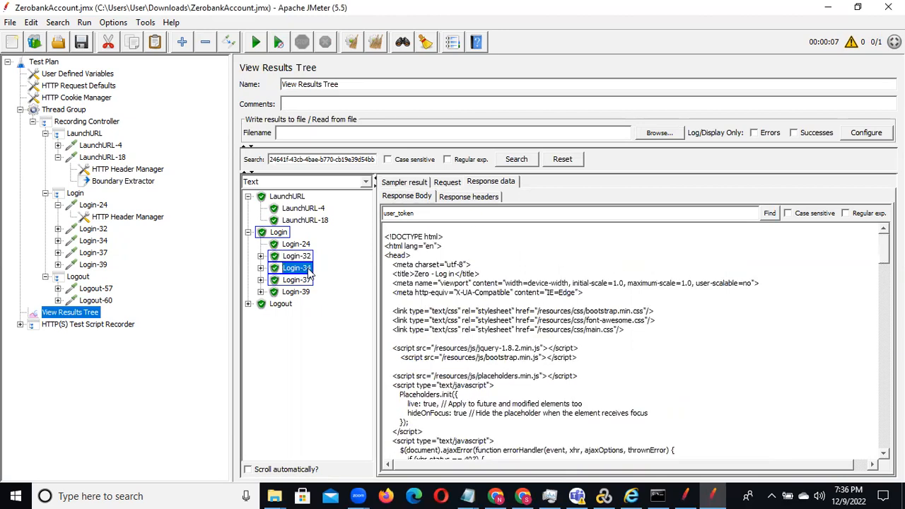
Step: Find user_token in the Login-32 response body again and copy its whole line into Notepad below the JMeter path
left_click(297, 257)
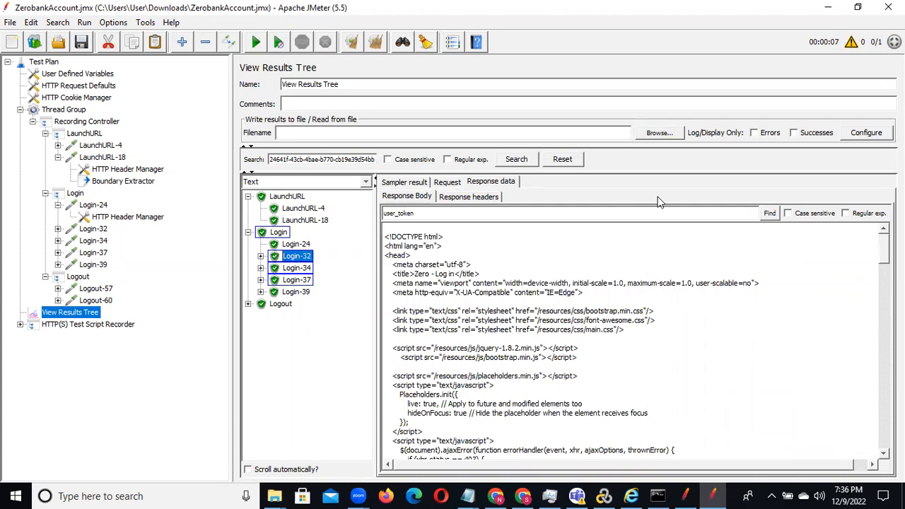
left_click(769, 214)
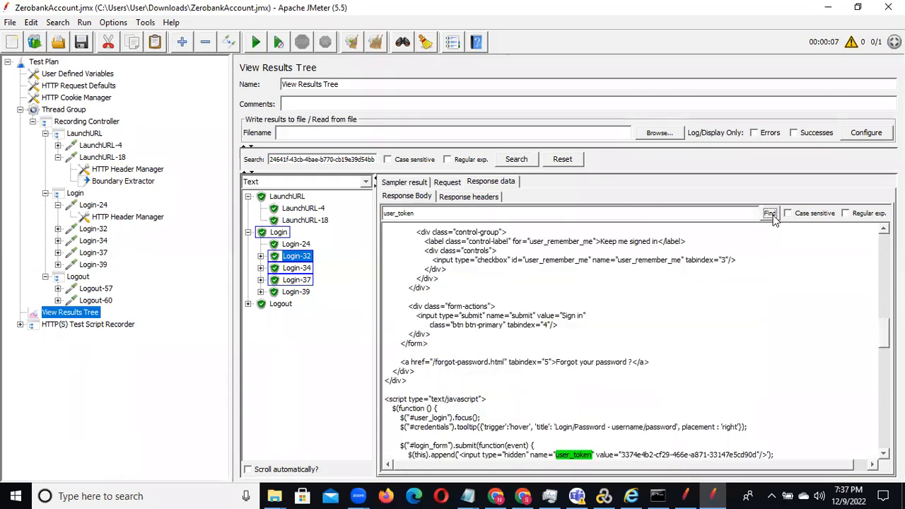
left_click(777, 453)
triple_click(775, 455)
key("ctrl+c")
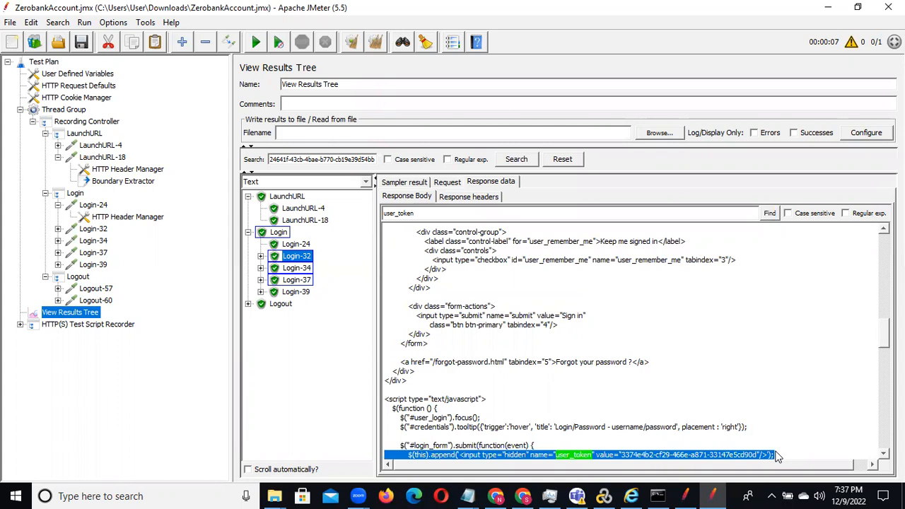
left_click(467, 496)
left_click(527, 447)
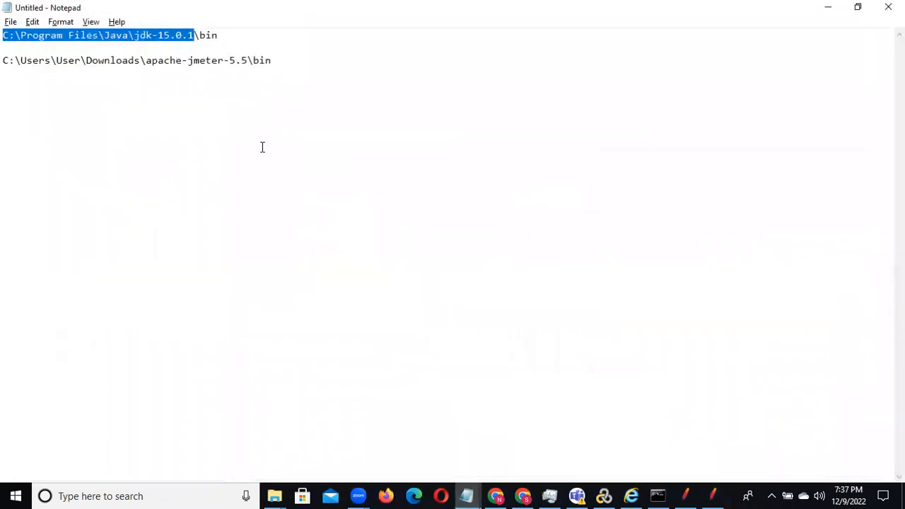
left_click(283, 60)
key("Return")
key("Return")
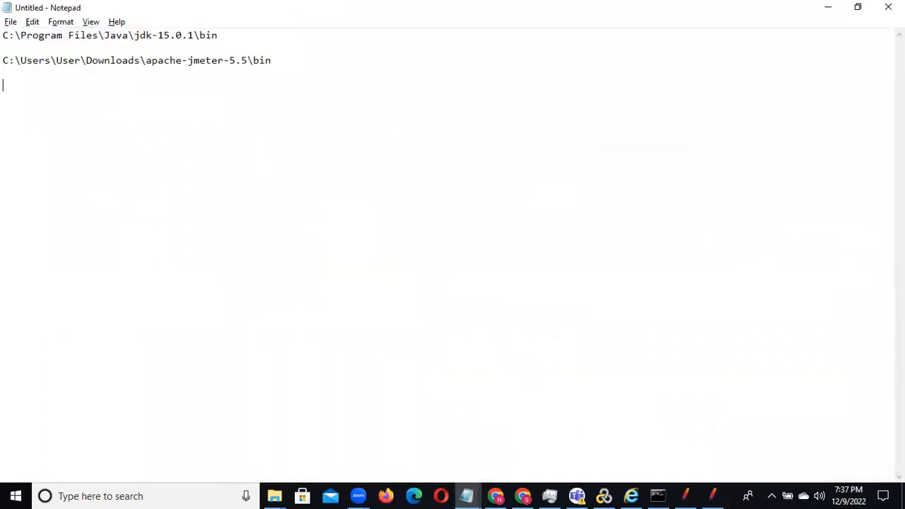
key("ctrl+v")
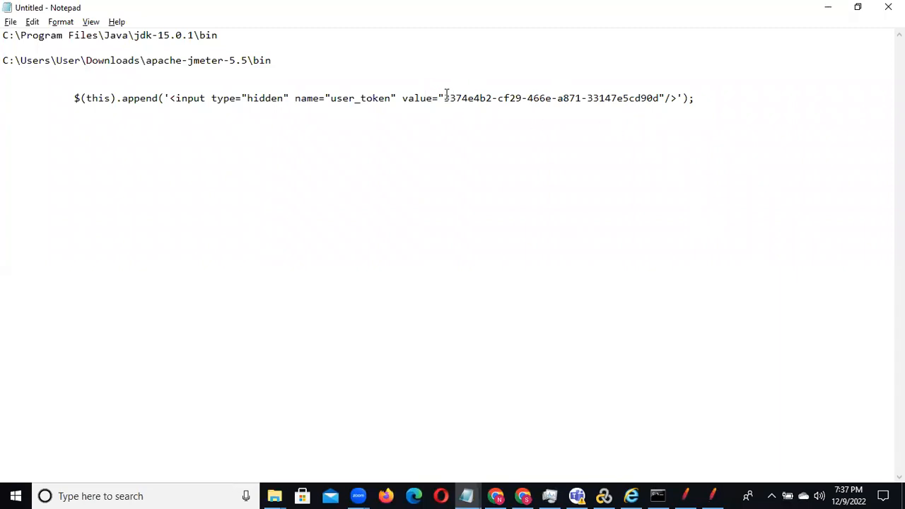
Step: Copy the text just before the token value from Notepad and set JMeter's Boundary Extractor left boundary to name="user_token" value="
left_click_drag(444, 96, 659, 97)
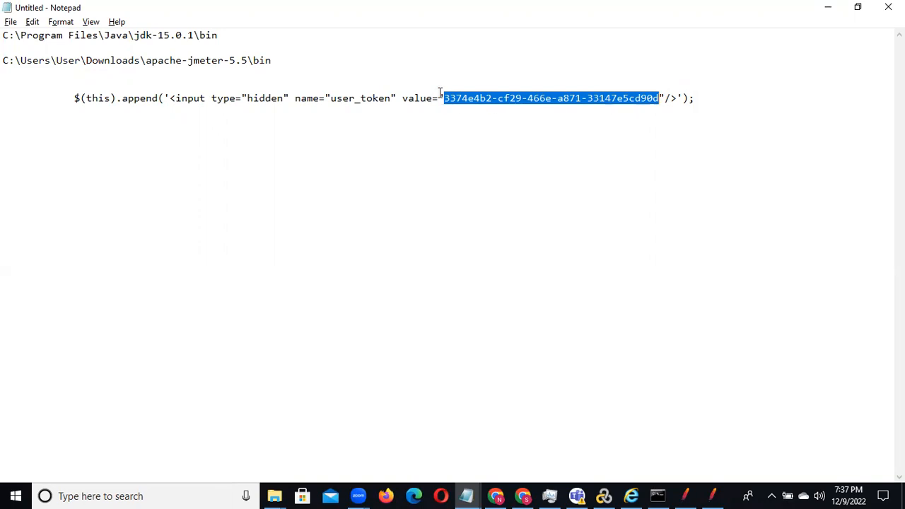
left_click_drag(444, 98, 296, 99)
key("ctrl+c")
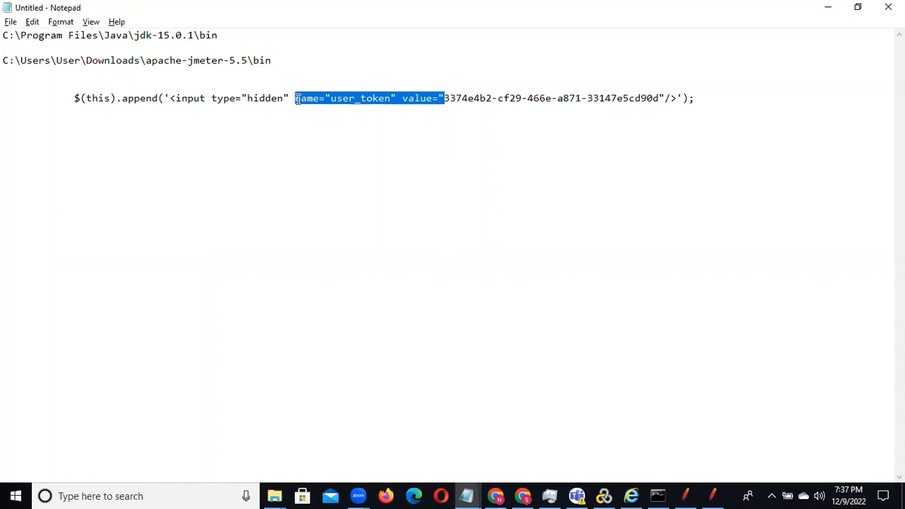
key("alt+Tab")
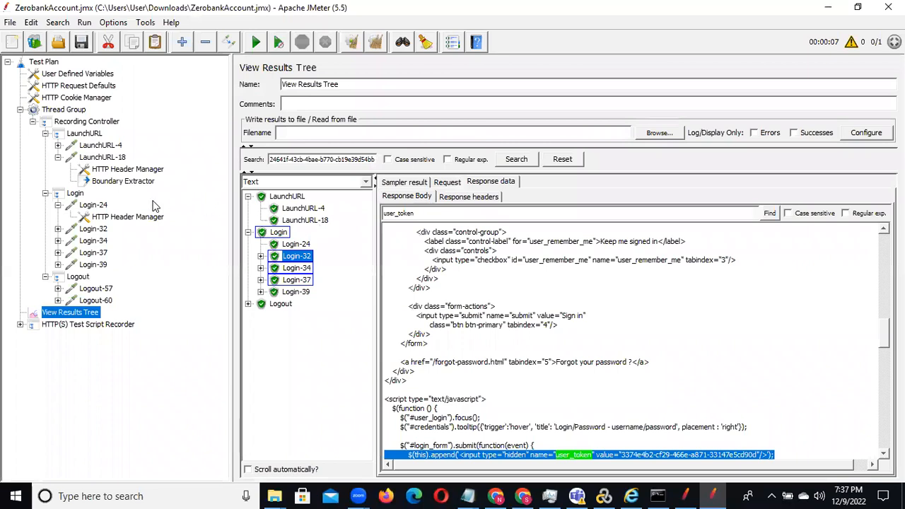
left_click(121, 182)
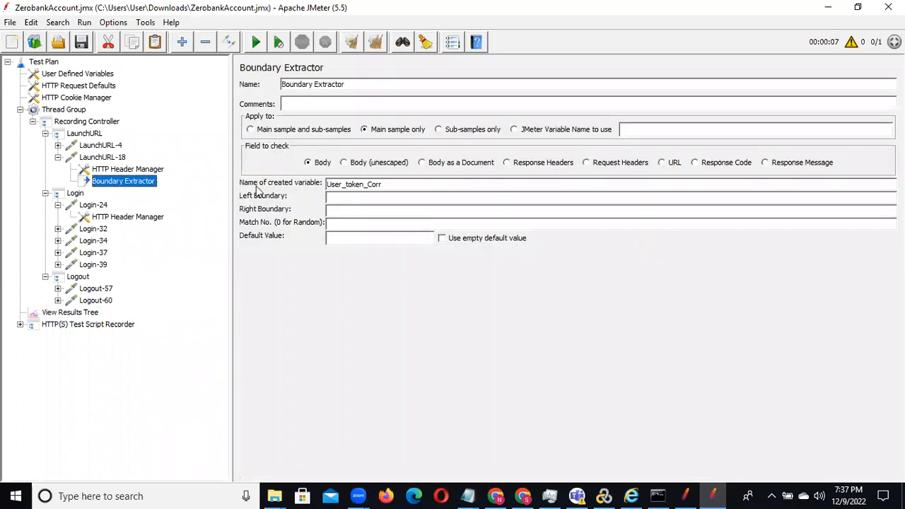
left_click(340, 197)
key("ctrl+v")
Step: Copy the text just after the token value from Notepad and set JMeter's Boundary Extractor right boundary to "/>
key("alt+Tab")
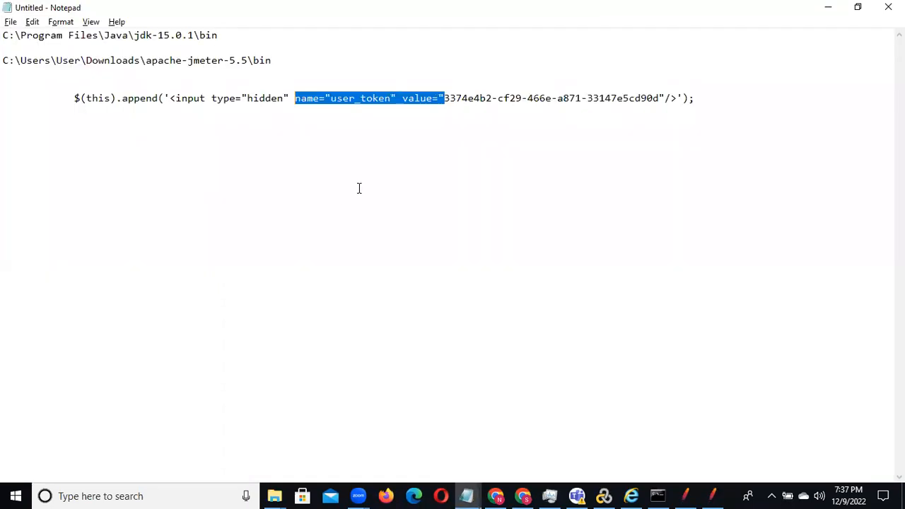
left_click_drag(659, 98, 675, 97)
key("ctrl+c")
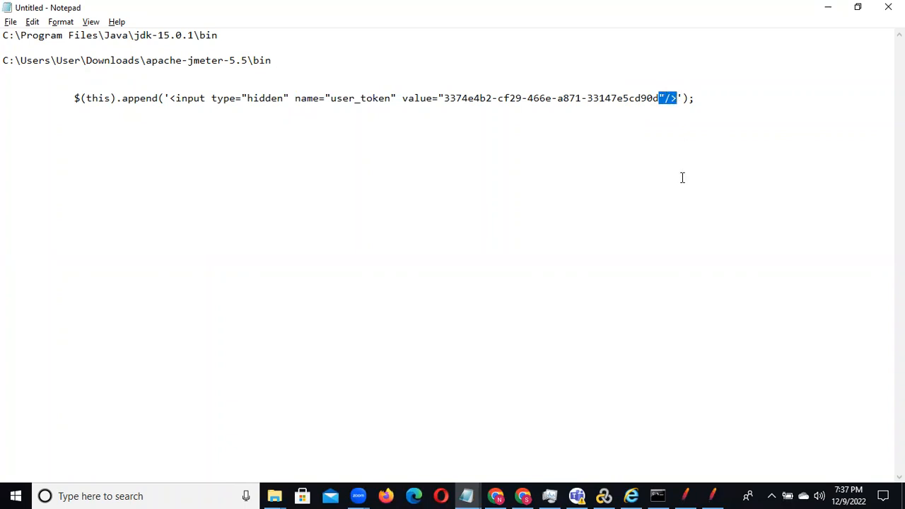
key("alt+Tab")
left_click(331, 209)
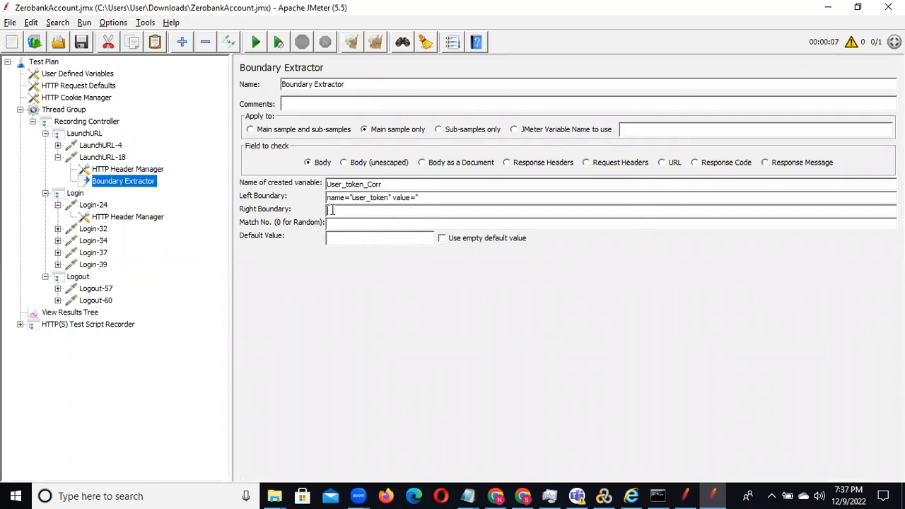
key("ctrl+v")
Step: Set the Boundary Extractor's default value to Not Found
type("Not Found")
Step: Examine the response headers, response body, request and sampler result of Login-32 in View Results Tree
left_click(73, 313)
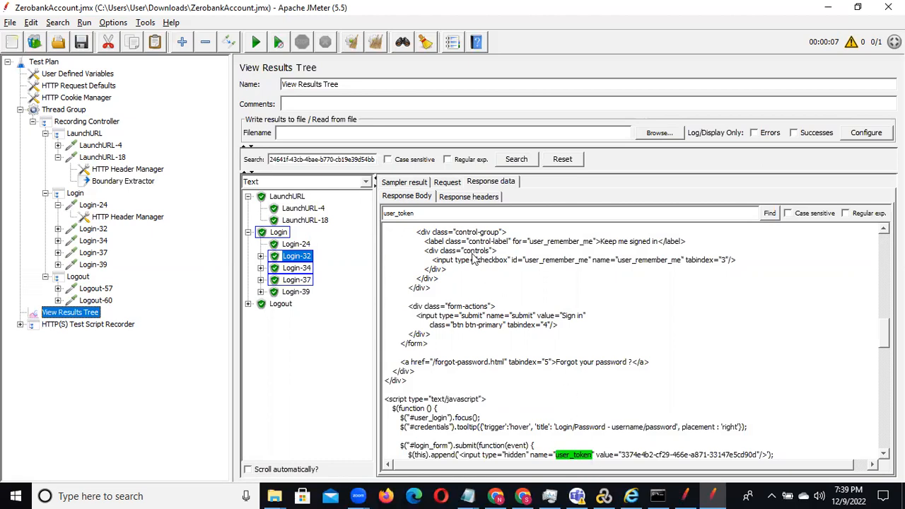
left_click(467, 198)
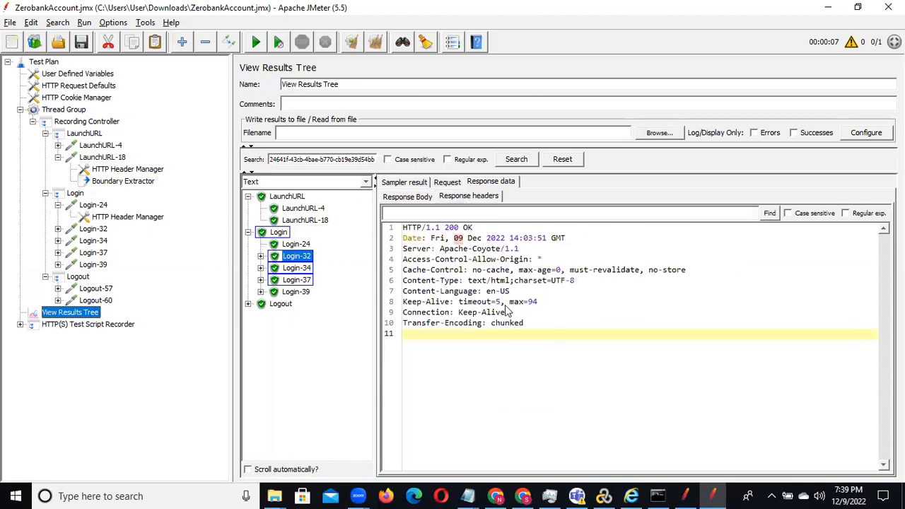
left_click(405, 200)
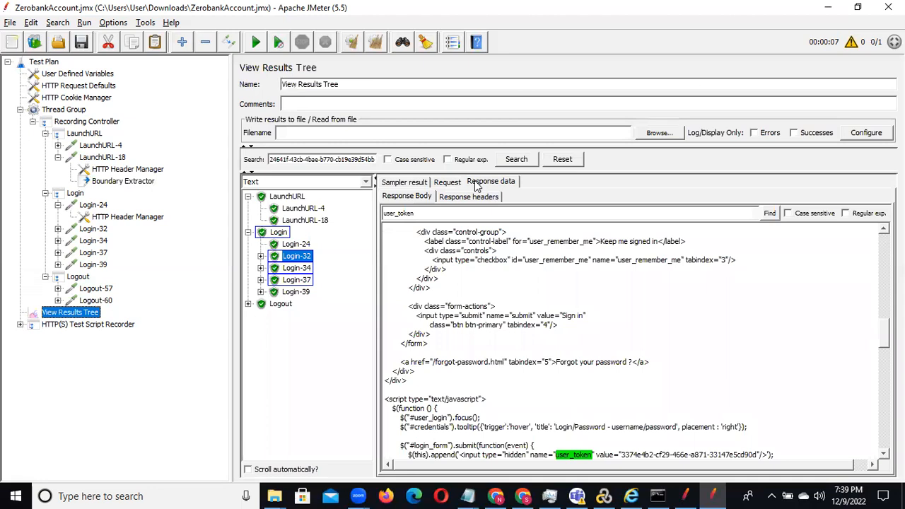
left_click(452, 184)
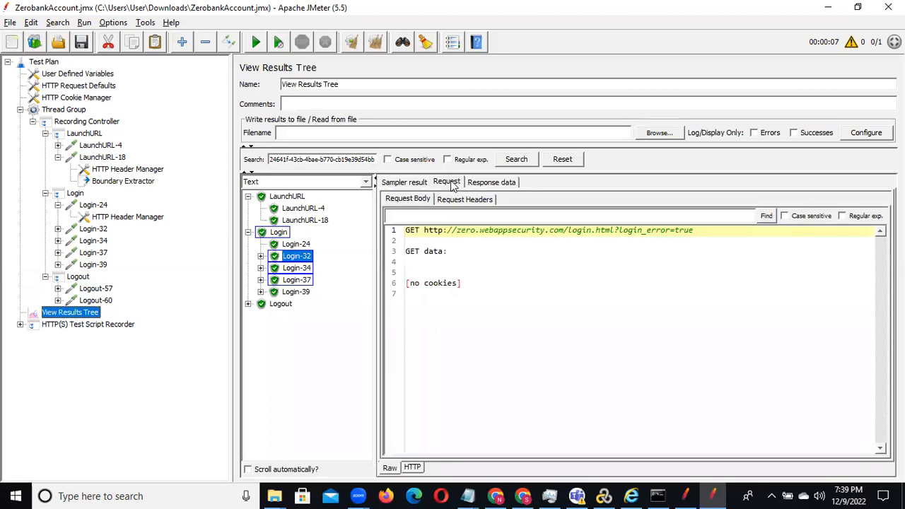
left_click(401, 183)
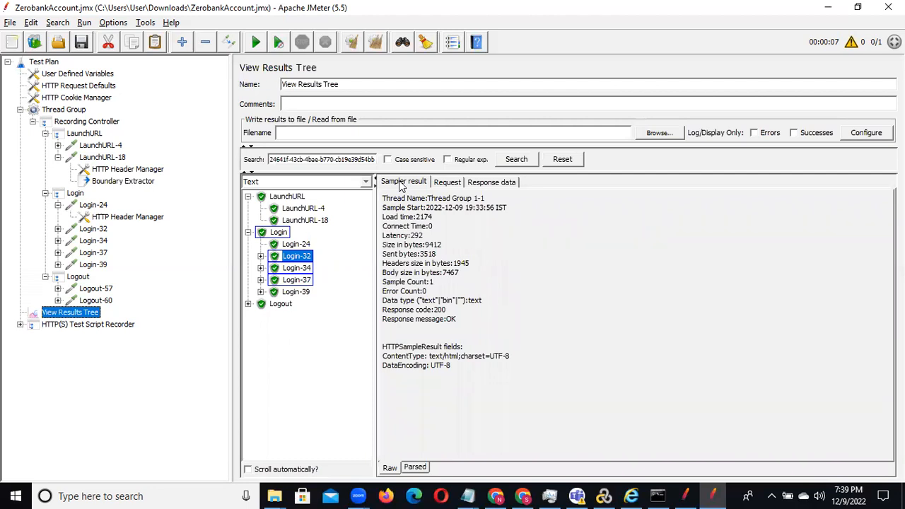
Step: Open the test plan's search-and-replace and enter the hard-coded user_token value copied from the Login-32 parameters as the search text
left_click(135, 179)
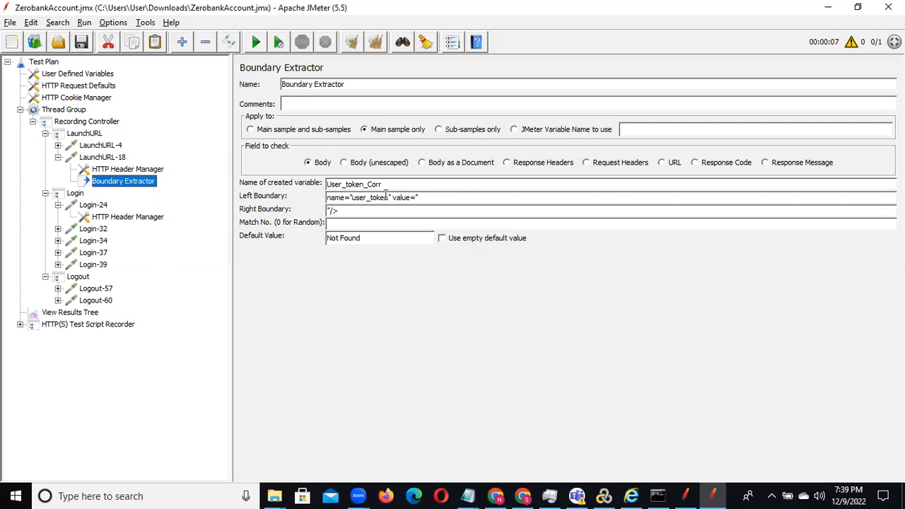
left_click_drag(389, 184, 328, 184)
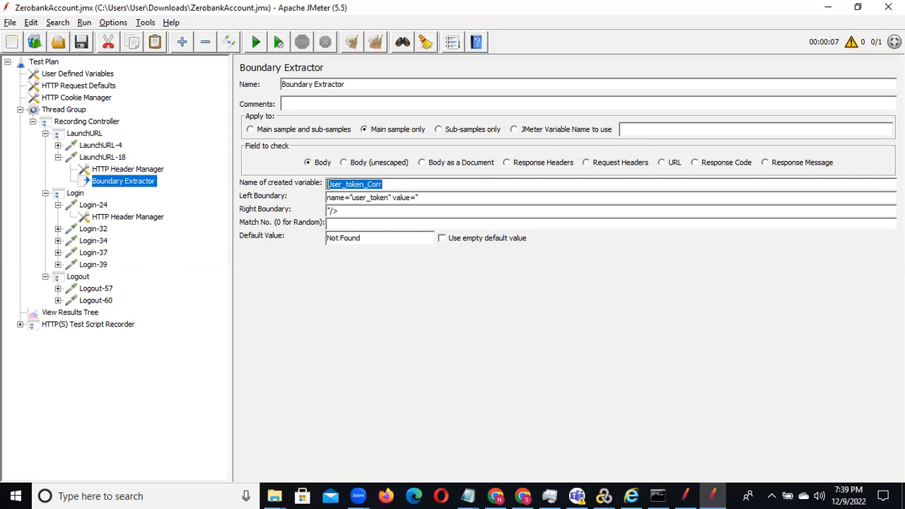
left_click(396, 185)
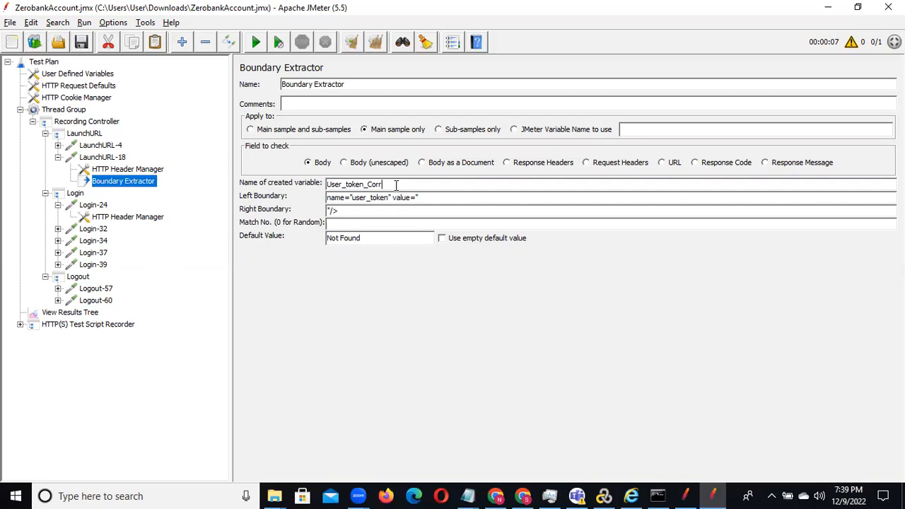
key("ctrl+f")
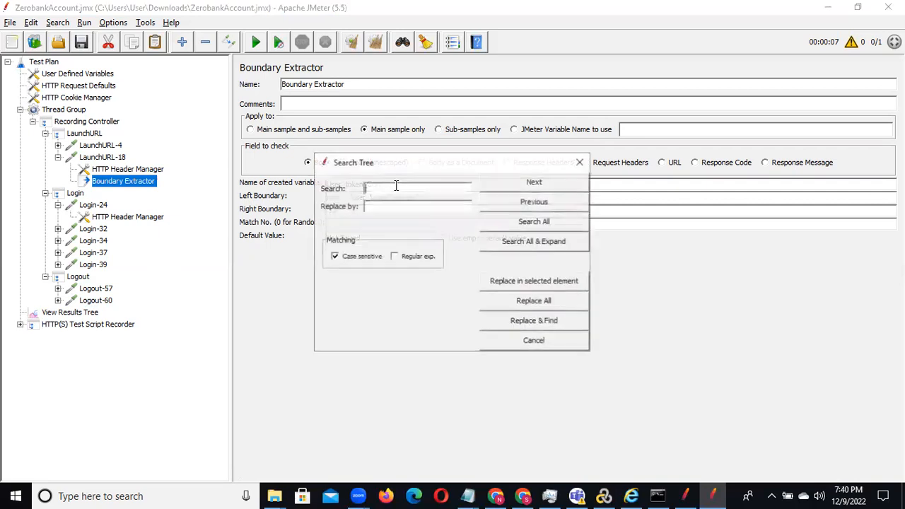
left_click_drag(426, 162, 556, 286)
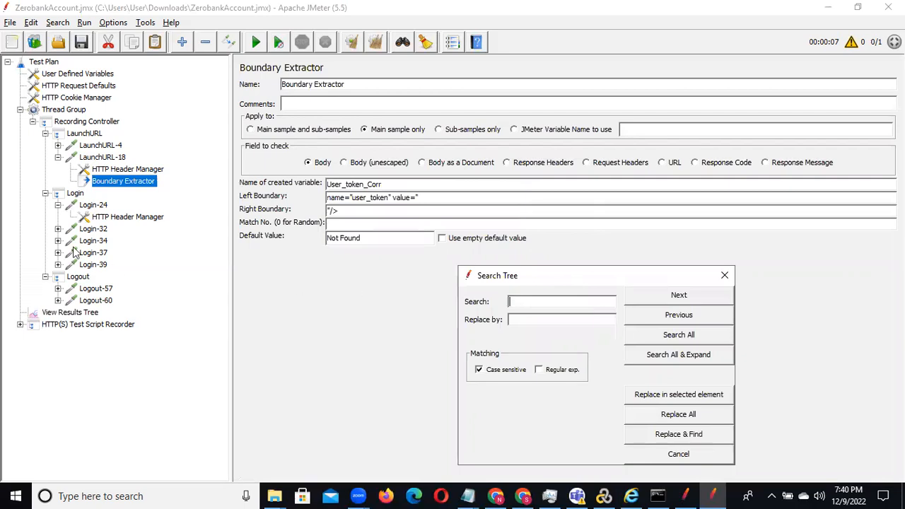
left_click(87, 231)
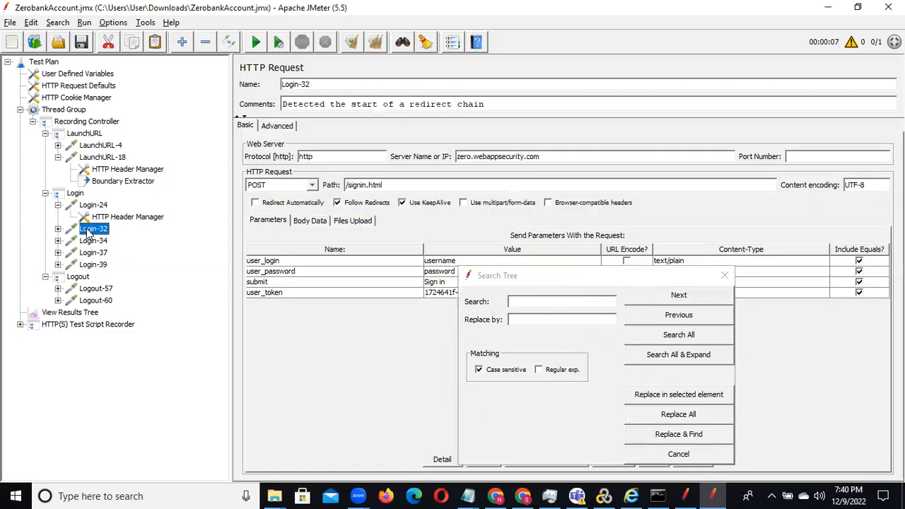
left_click(547, 275)
left_click_drag(547, 275, 695, 172)
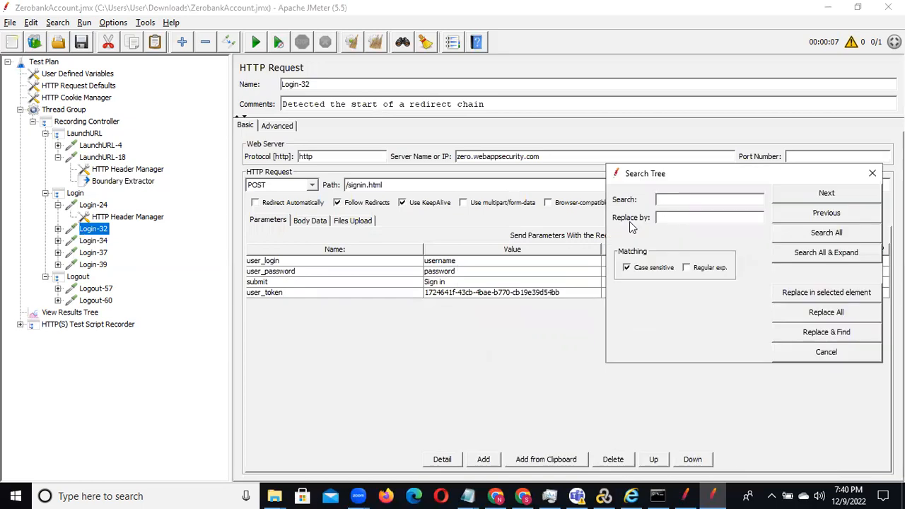
double_click(564, 292)
left_click_drag(564, 293, 419, 296)
key("ctrl+c")
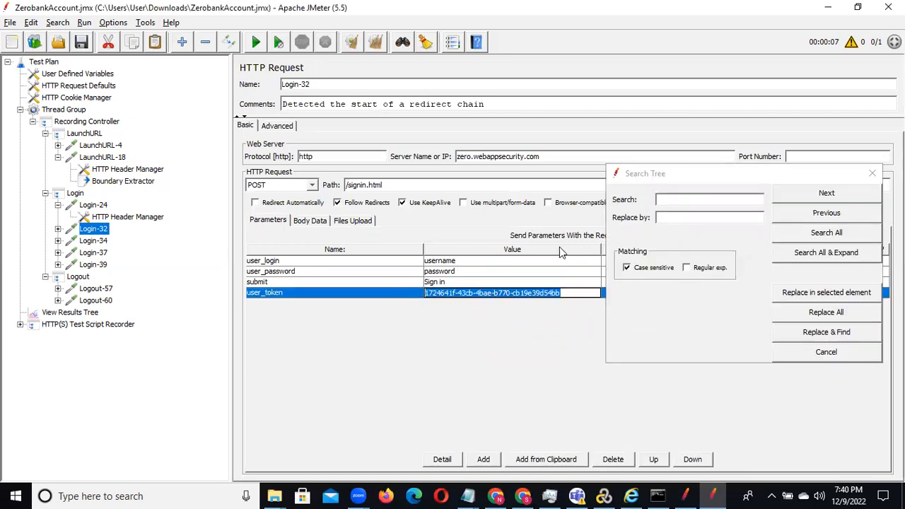
left_click(686, 201)
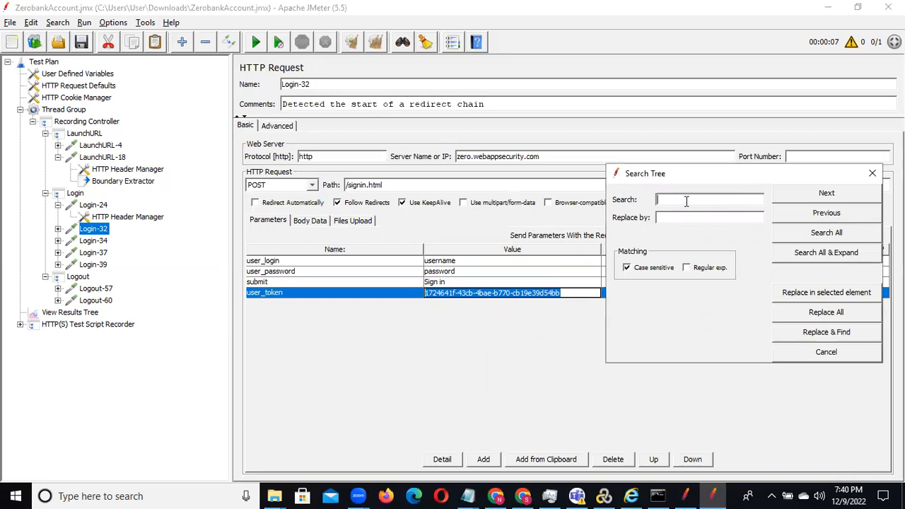
key("ctrl+v")
Step: Copy the Boundary Extractor's variable name and set the replacement text to ${User_token_Corr}
left_click_drag(700, 182, 690, 251)
left_click(103, 182)
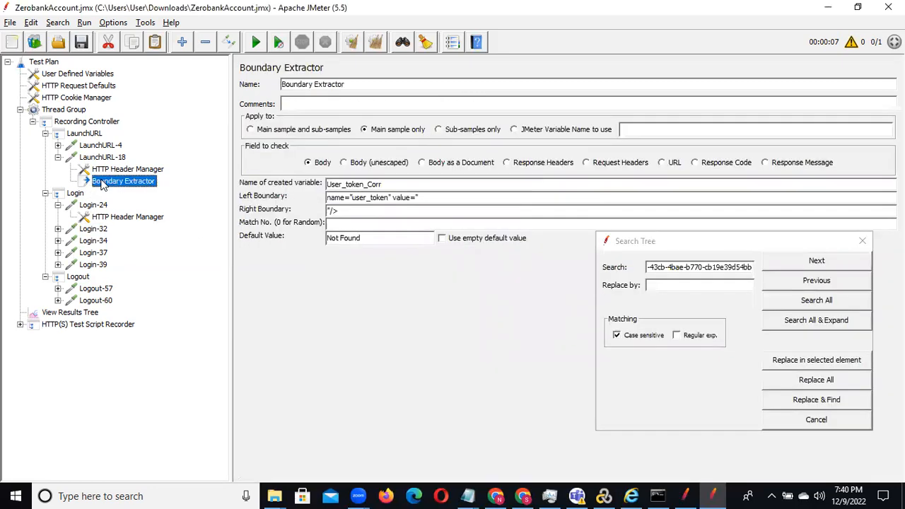
double_click(394, 184)
key("ctrl+c")
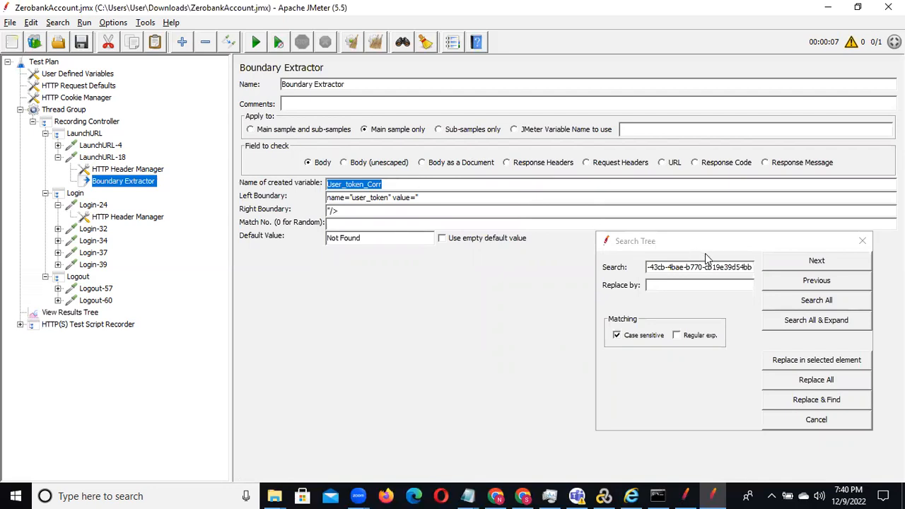
left_click(670, 284)
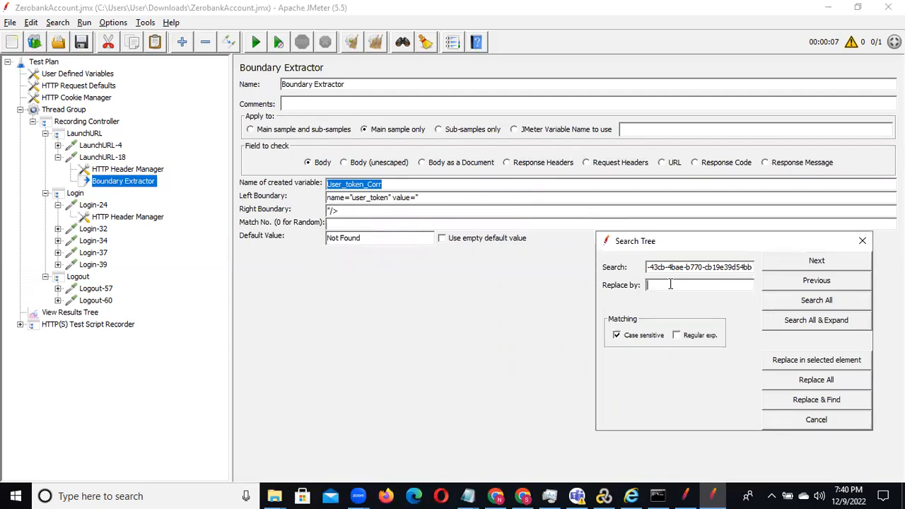
type("${")
key("ctrl+v")
type("}")
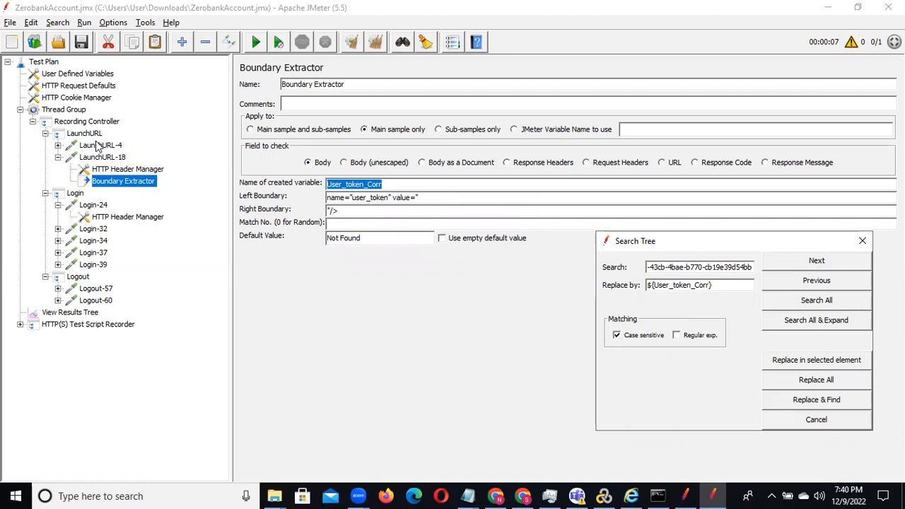
Step: Starting from LaunchURL, replace each token match one by one with ${User_token_Corr} in Login-32, Login-34 and Login-37
left_click(85, 134)
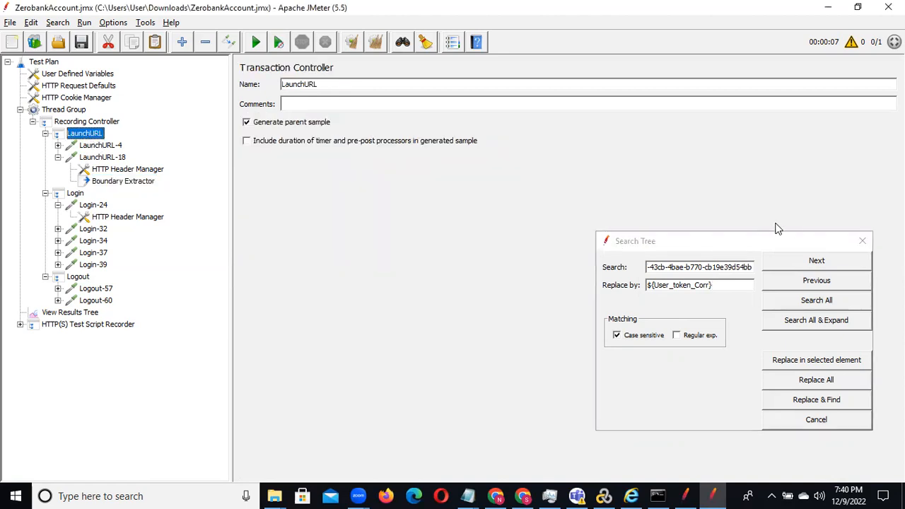
left_click(746, 243)
left_click_drag(742, 242, 663, 79)
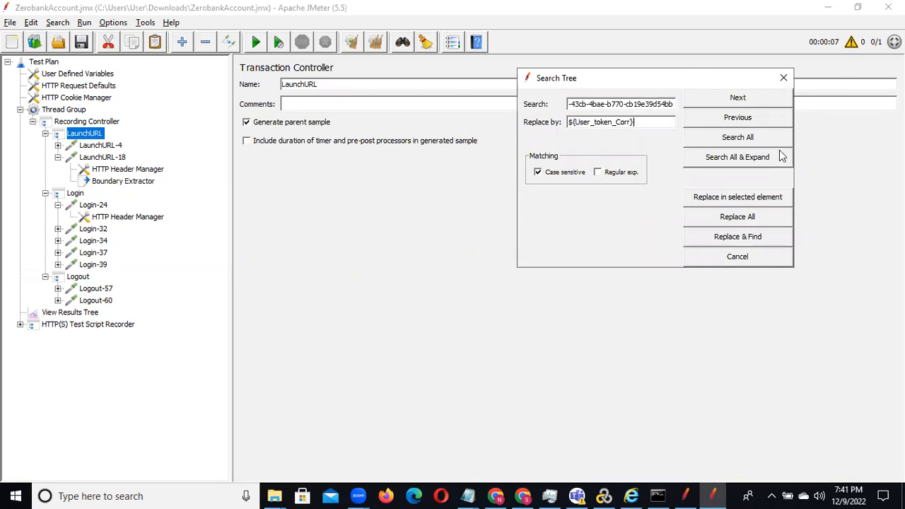
left_click(735, 98)
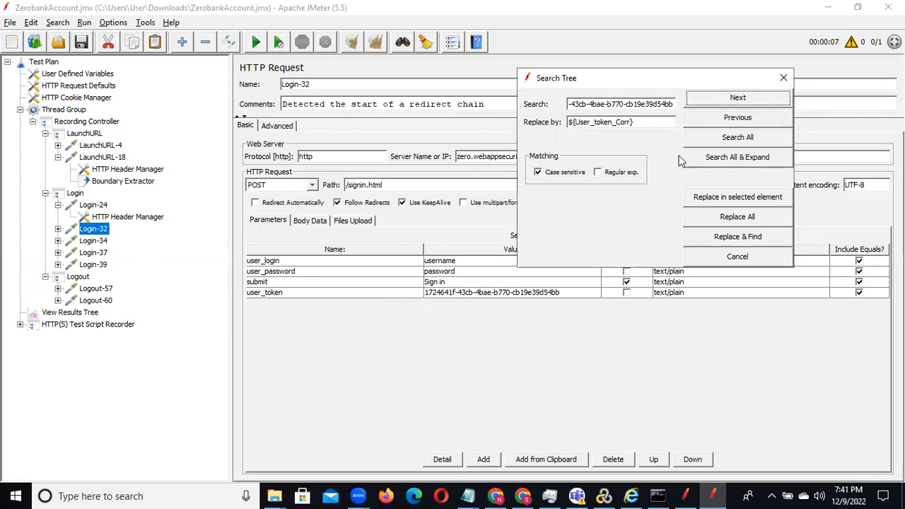
left_click(721, 241)
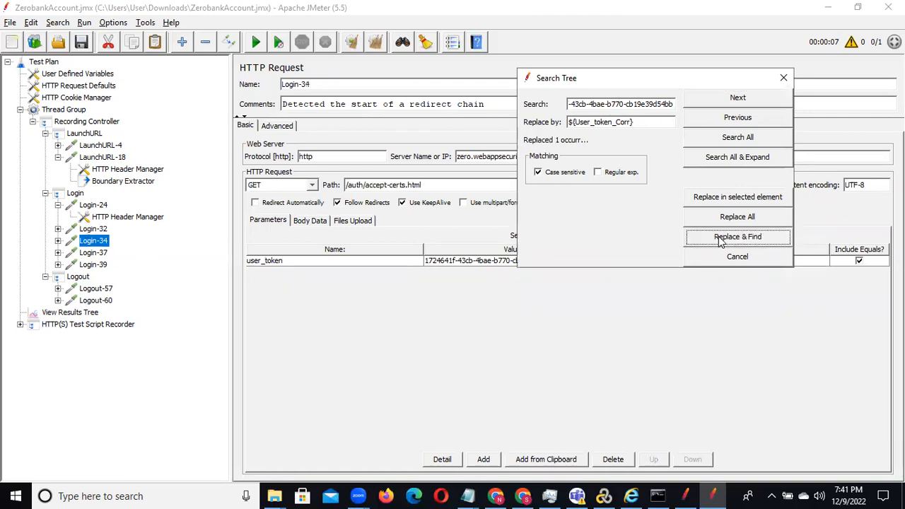
left_click(721, 241)
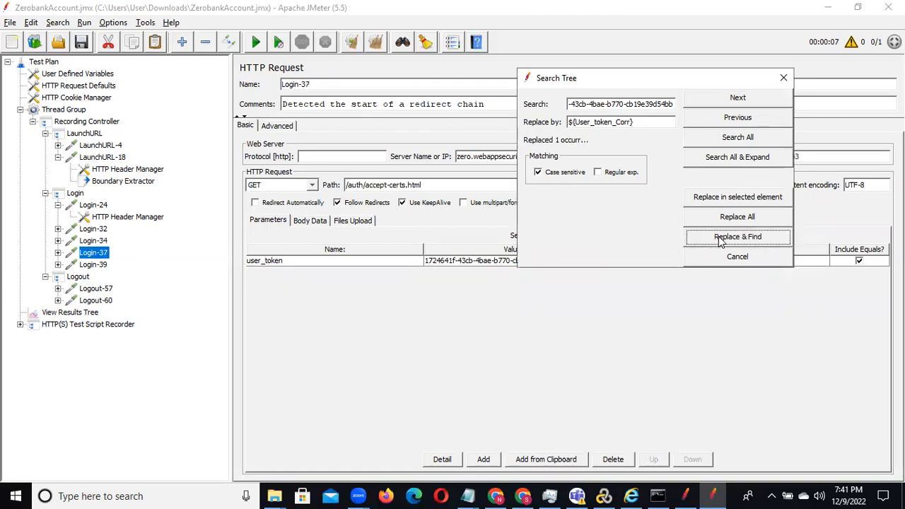
left_click(721, 241)
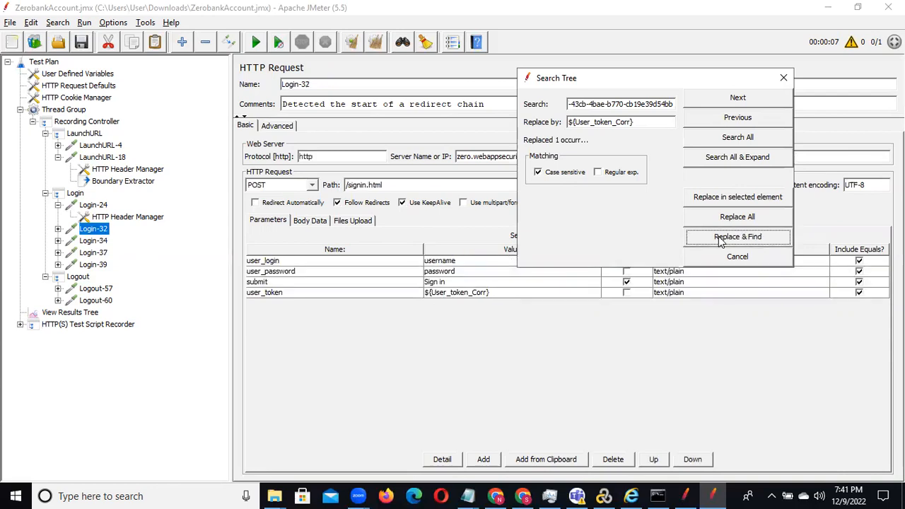
left_click(783, 80)
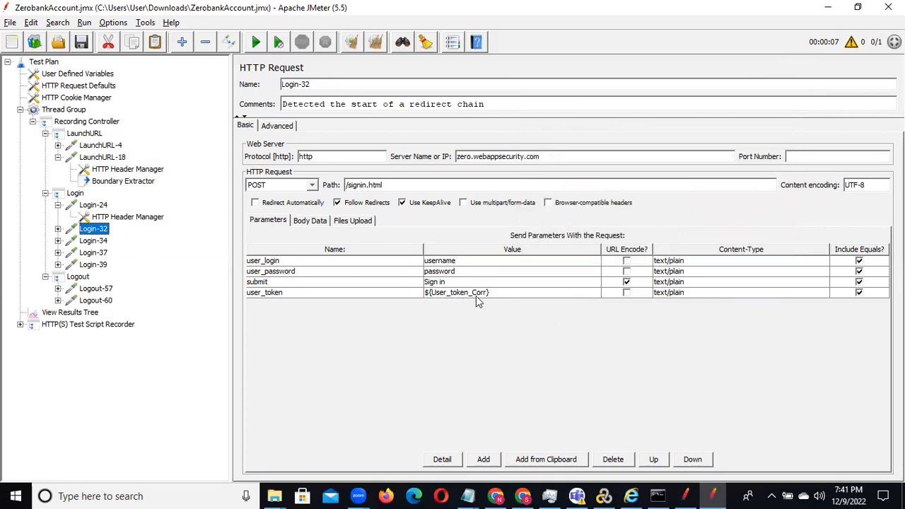
Step: Check the user_token parameter in the Login-34, Login-37 and Login-39 requests
left_click(99, 241)
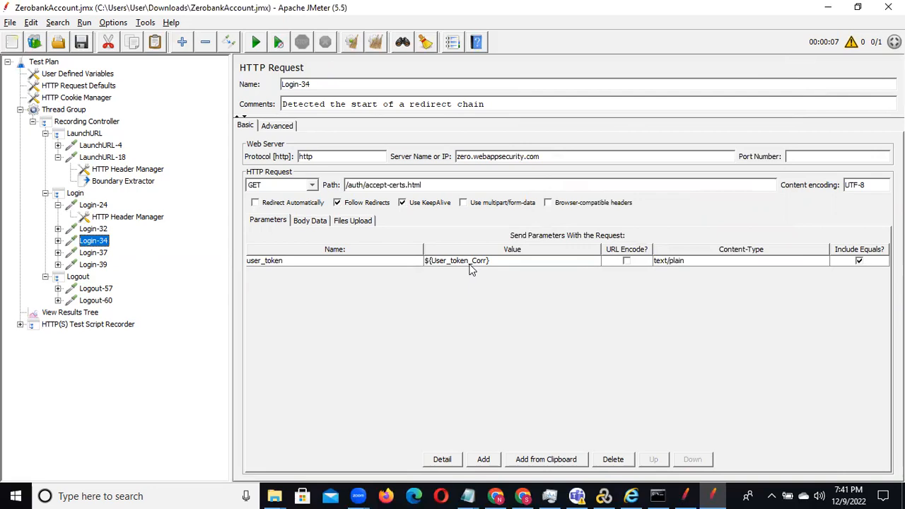
left_click(84, 254)
left_click(94, 267)
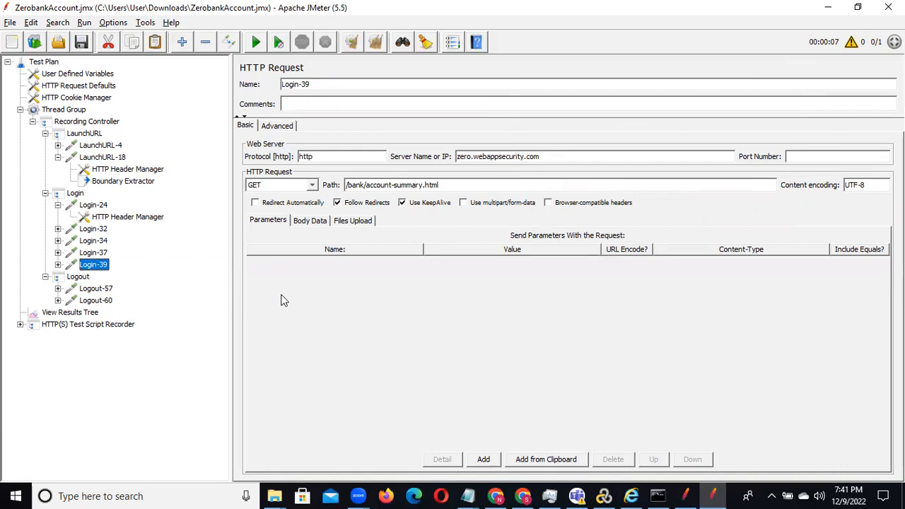
key("ctrl+f")
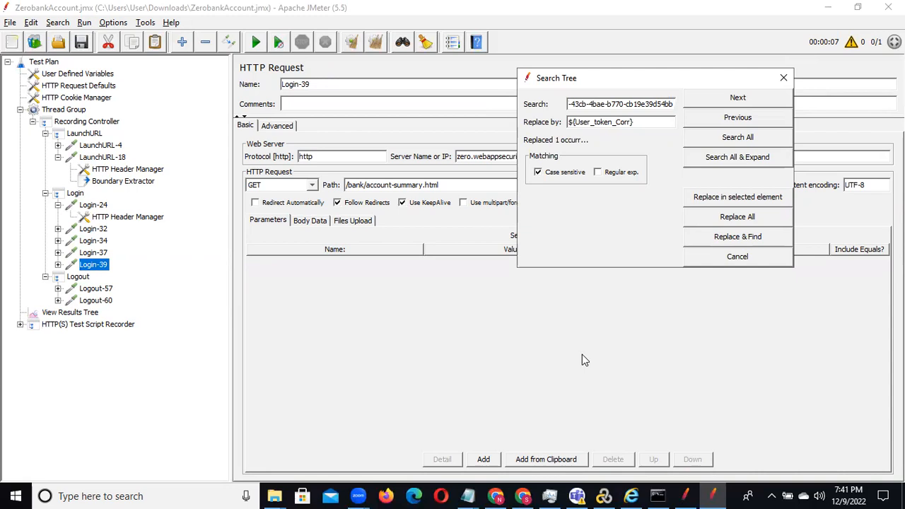
left_click(644, 121)
type("}")
key("BackSpace")
left_click(784, 78)
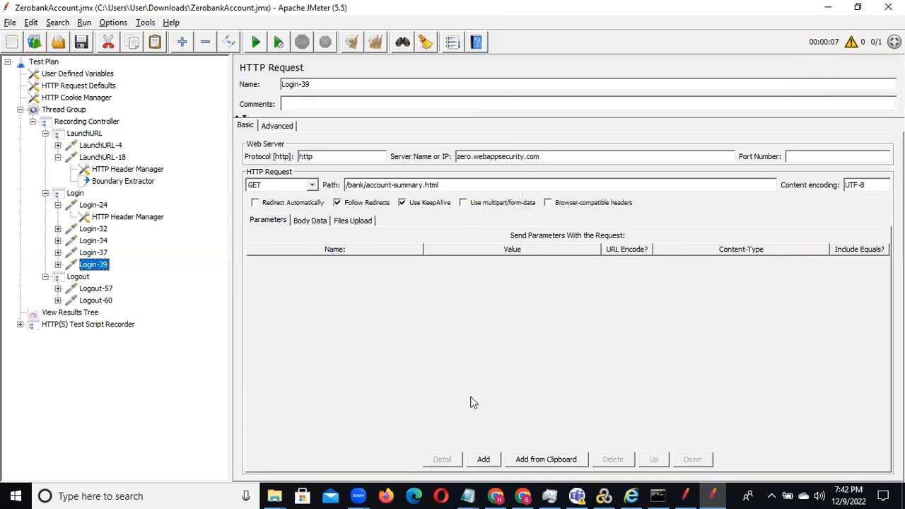
Step: Save the test plan and rerun it with View Results Tree cleared, overwriting the existing recording.xml file
left_click(81, 44)
left_click(80, 312)
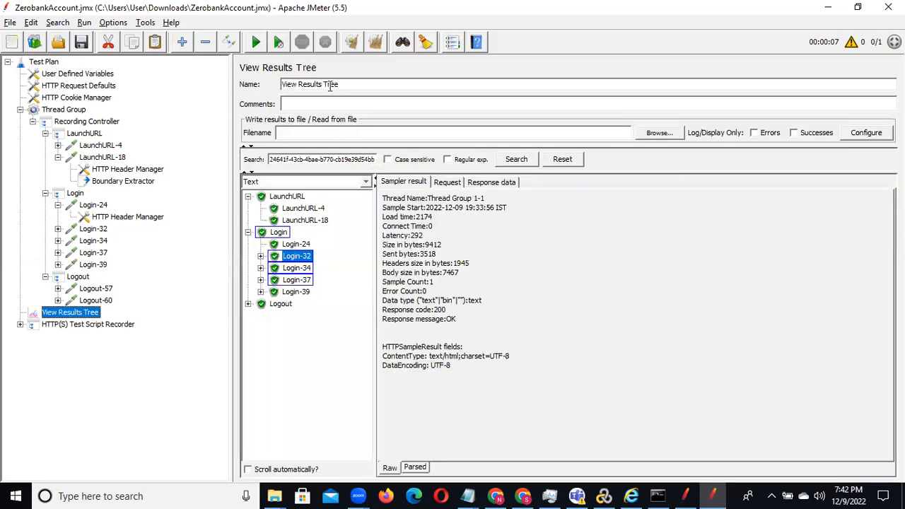
left_click(352, 48)
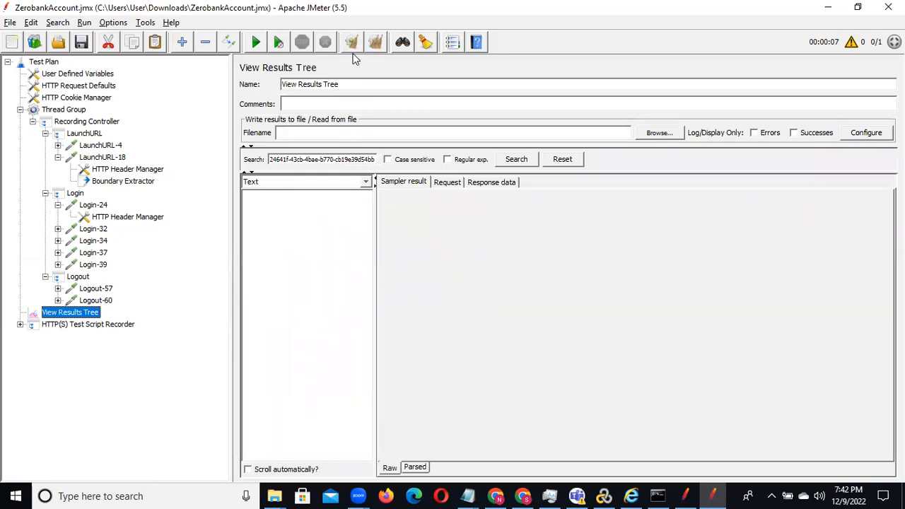
left_click(256, 53)
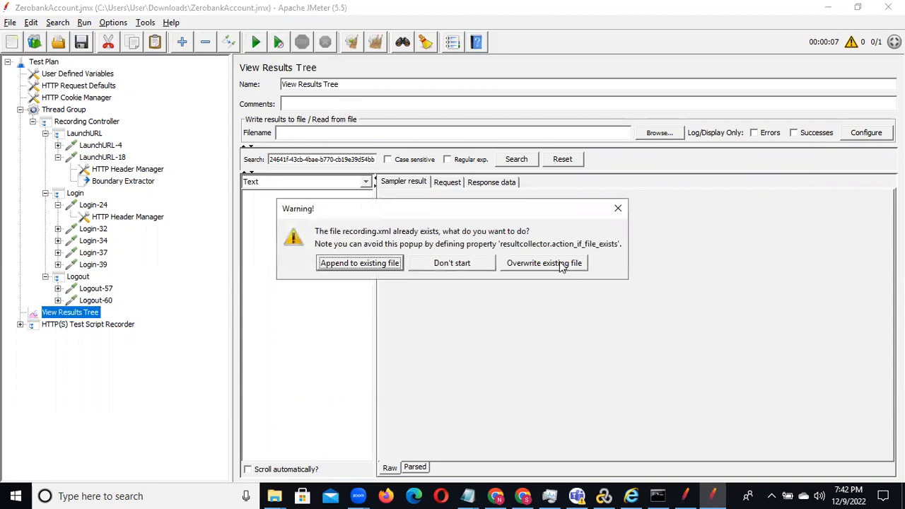
left_click(561, 265)
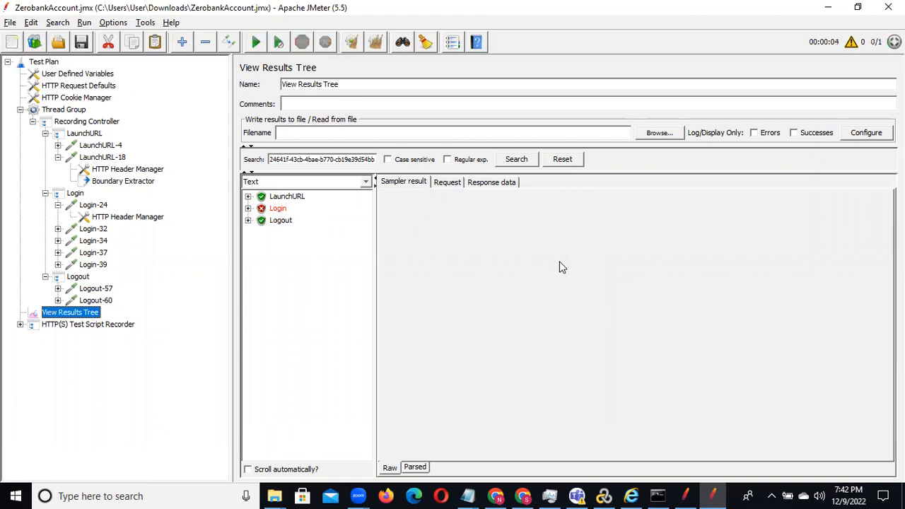
Step: Examine the failed Login-34 and Login-37 requests in View Results Tree and compare them with the Boundary Extractor settings
left_click(247, 208)
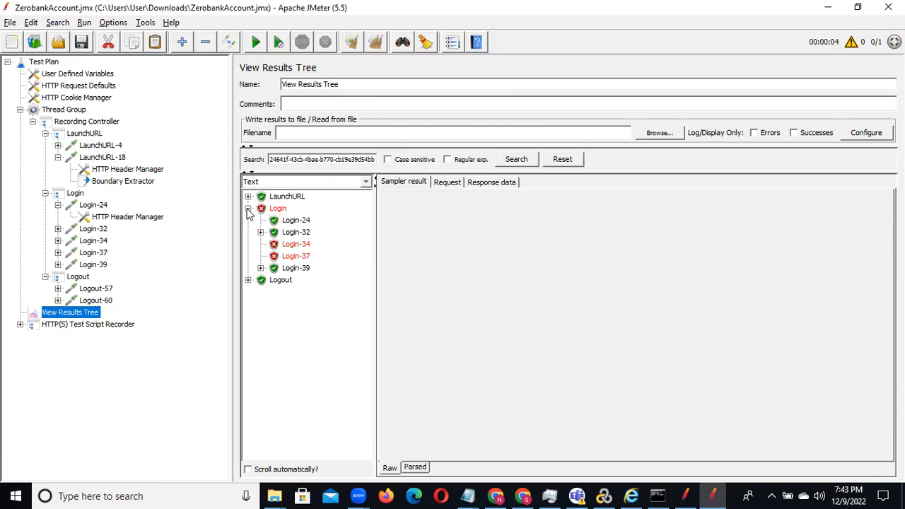
left_click(303, 245)
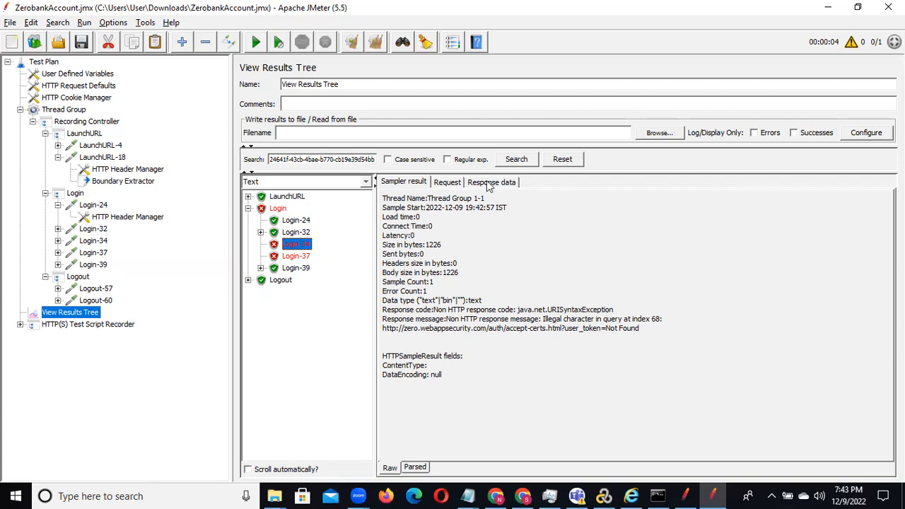
left_click(446, 183)
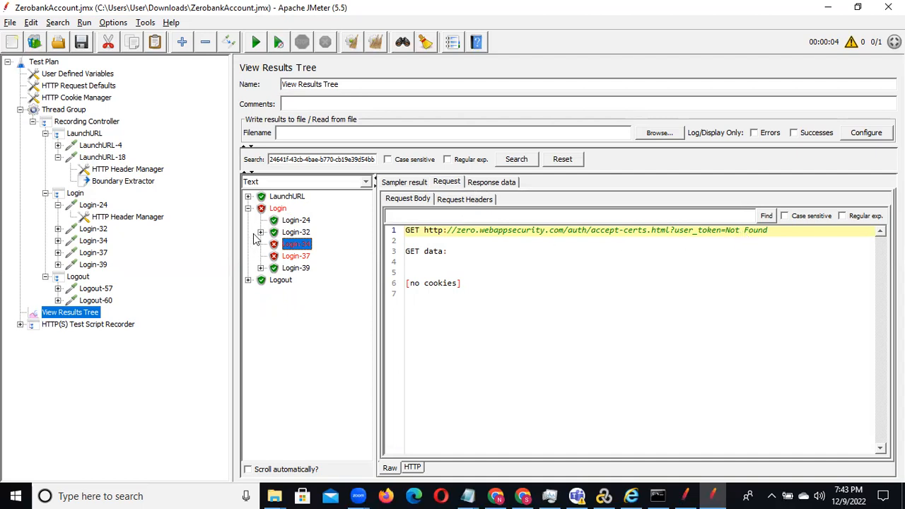
left_click(291, 258)
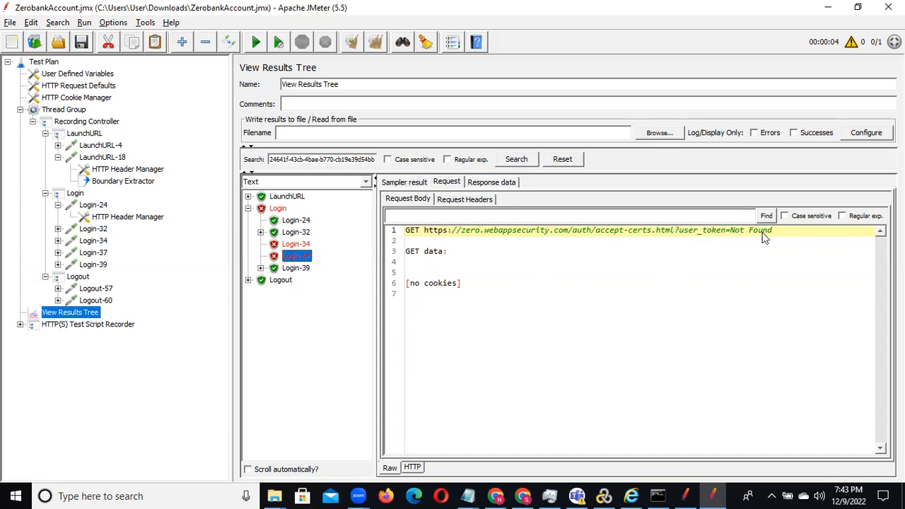
left_click(130, 185)
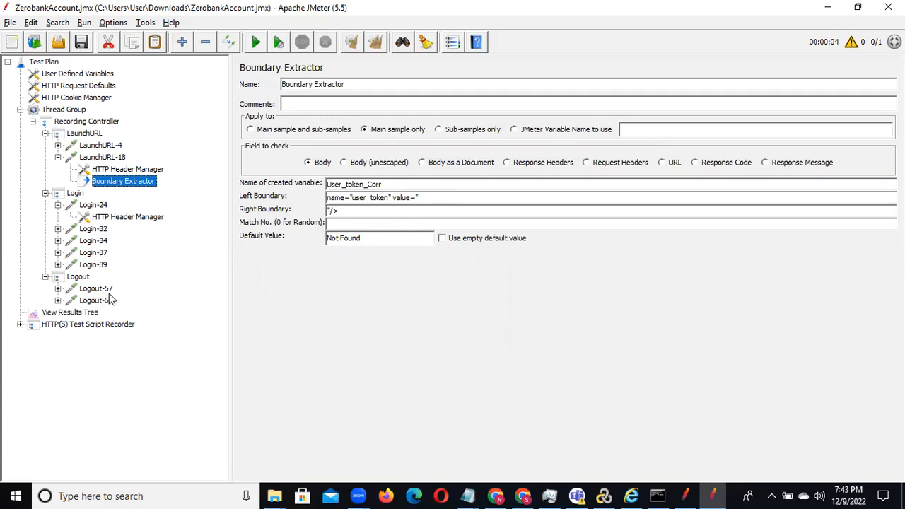
left_click(71, 313)
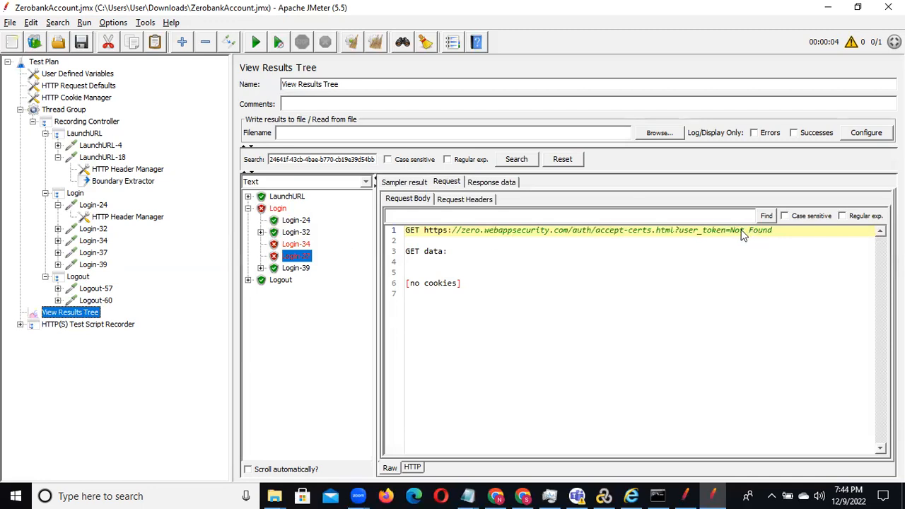